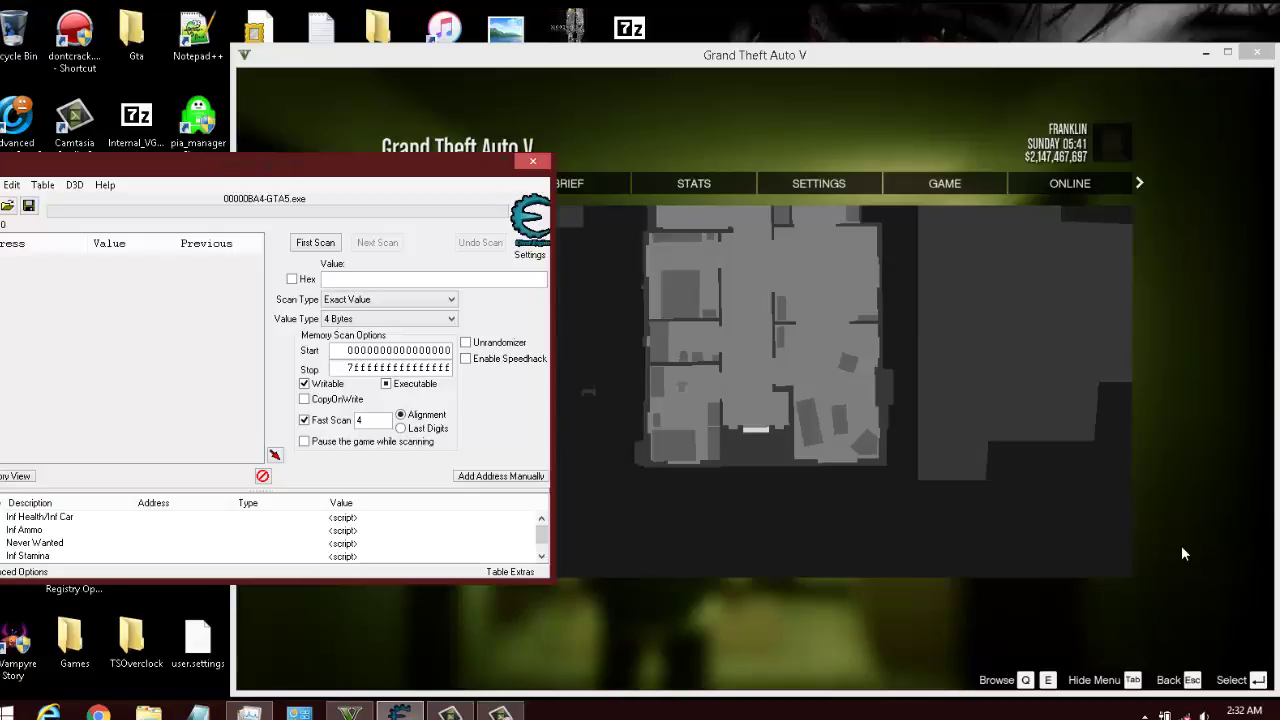
Step: Resume the paused game and walk the character to the notice board at the shooting range entrance
click(1181, 545)
key(Escape)
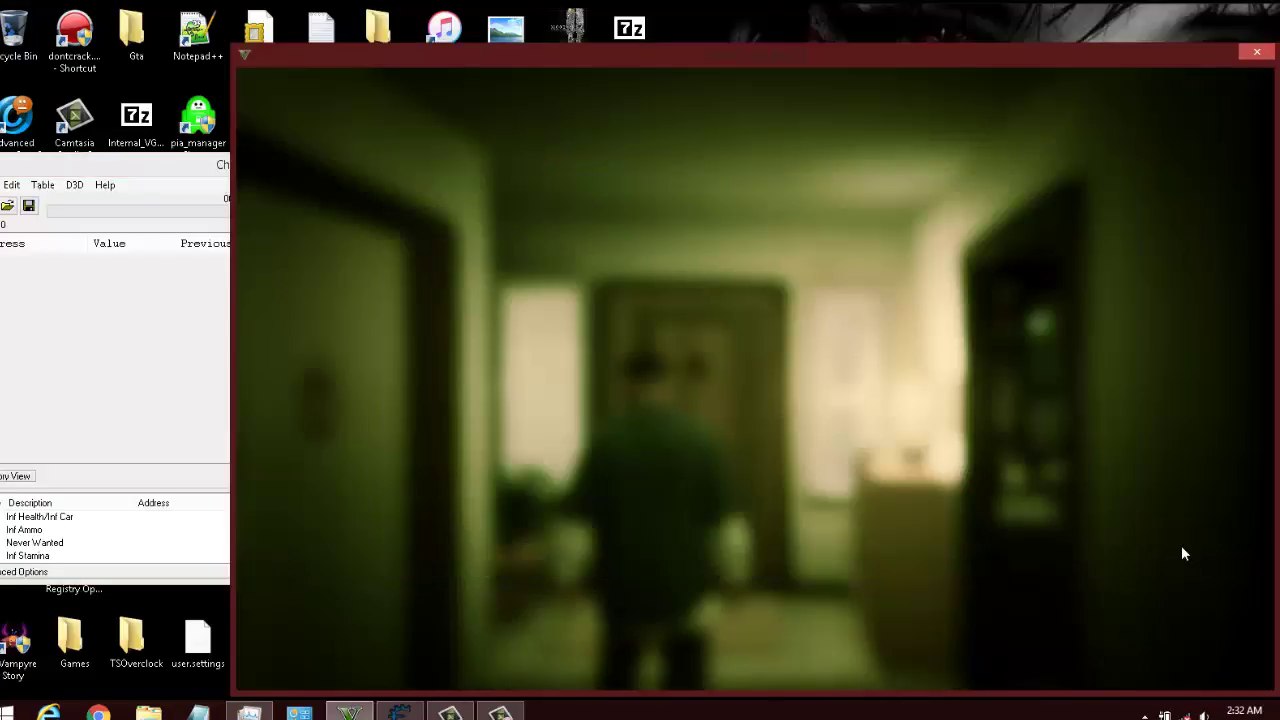
key(w)
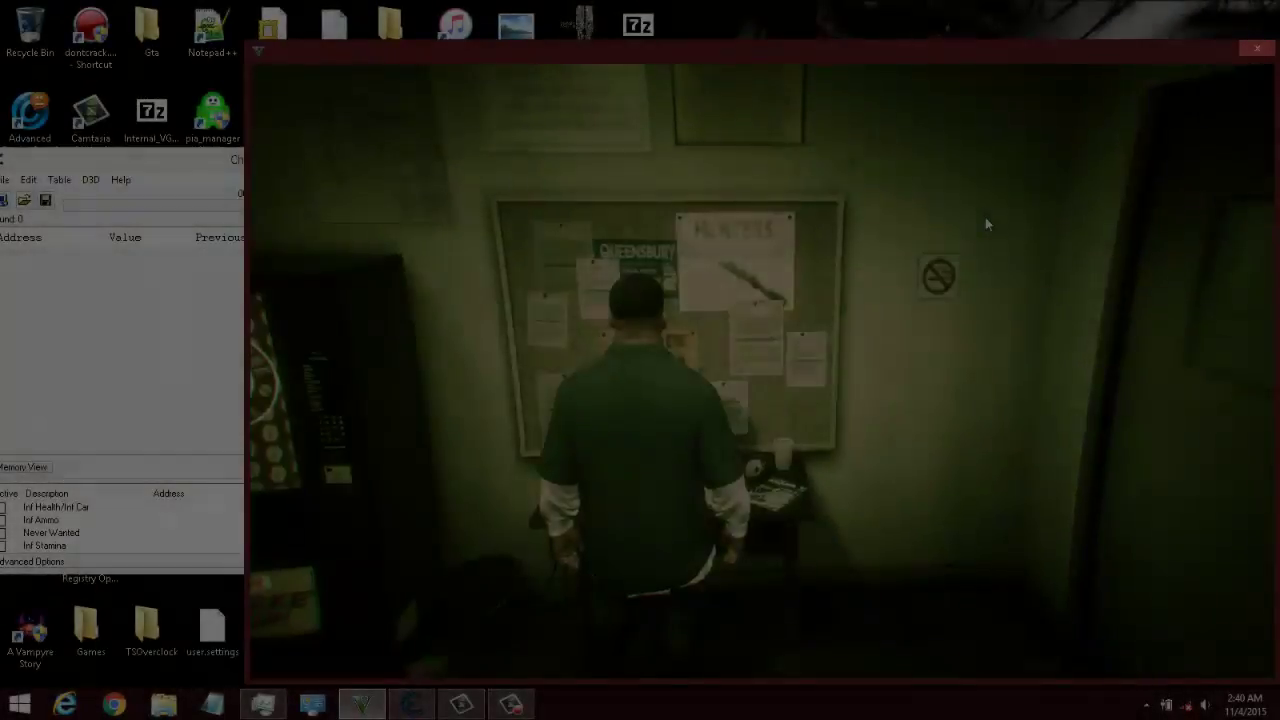
key(Escape)
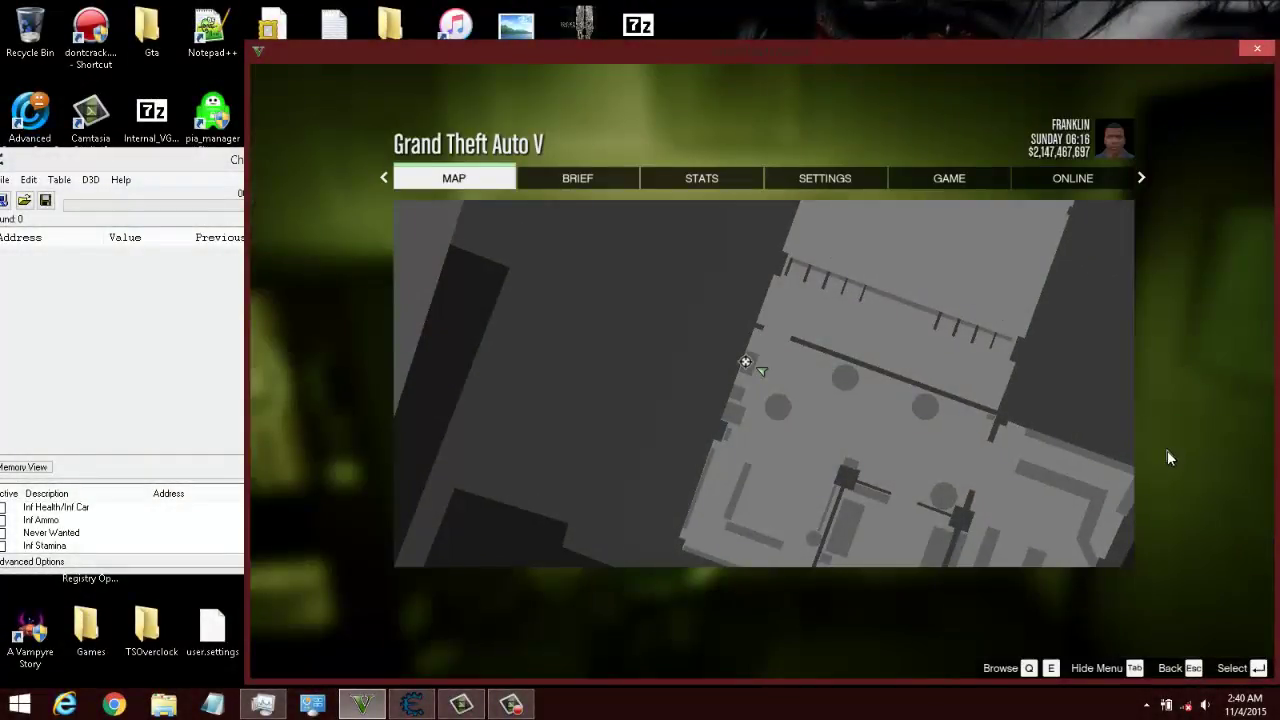
key(Tab)
key(Tab)
key(Escape)
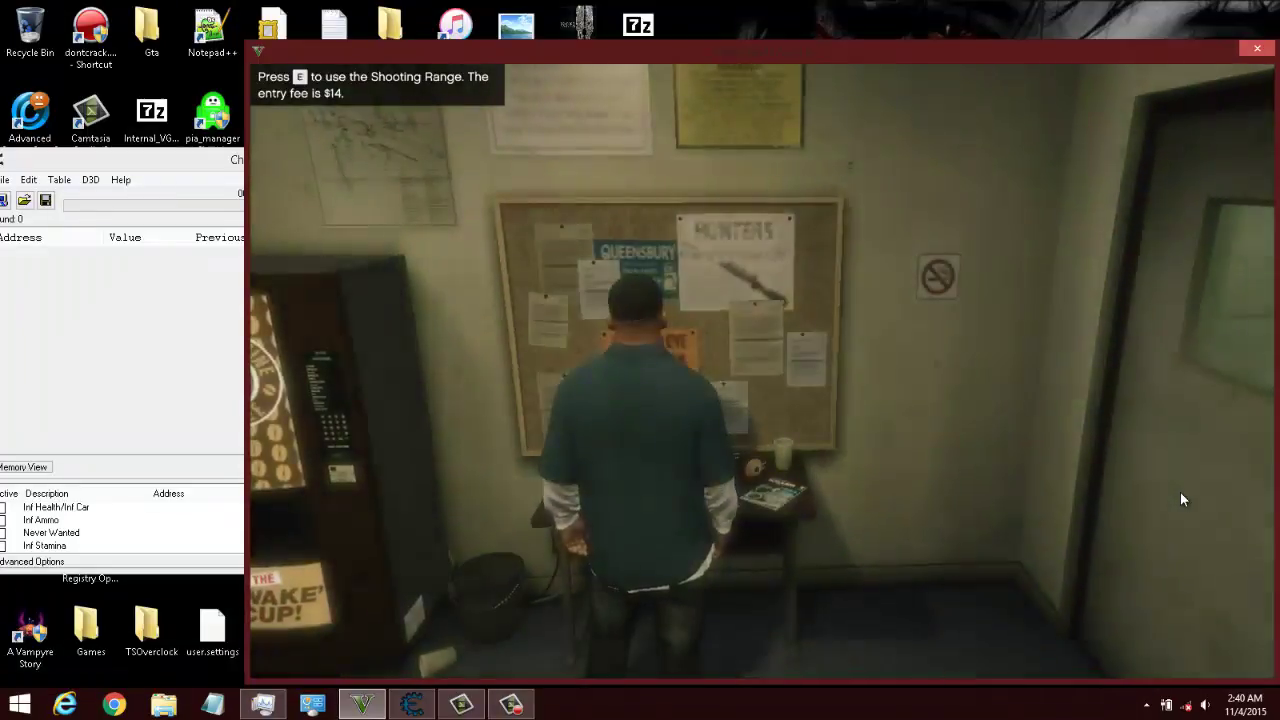
Step: Enter the shooting range and start Challenge 1 with the Pistol from the Hand Guns category
key(e)
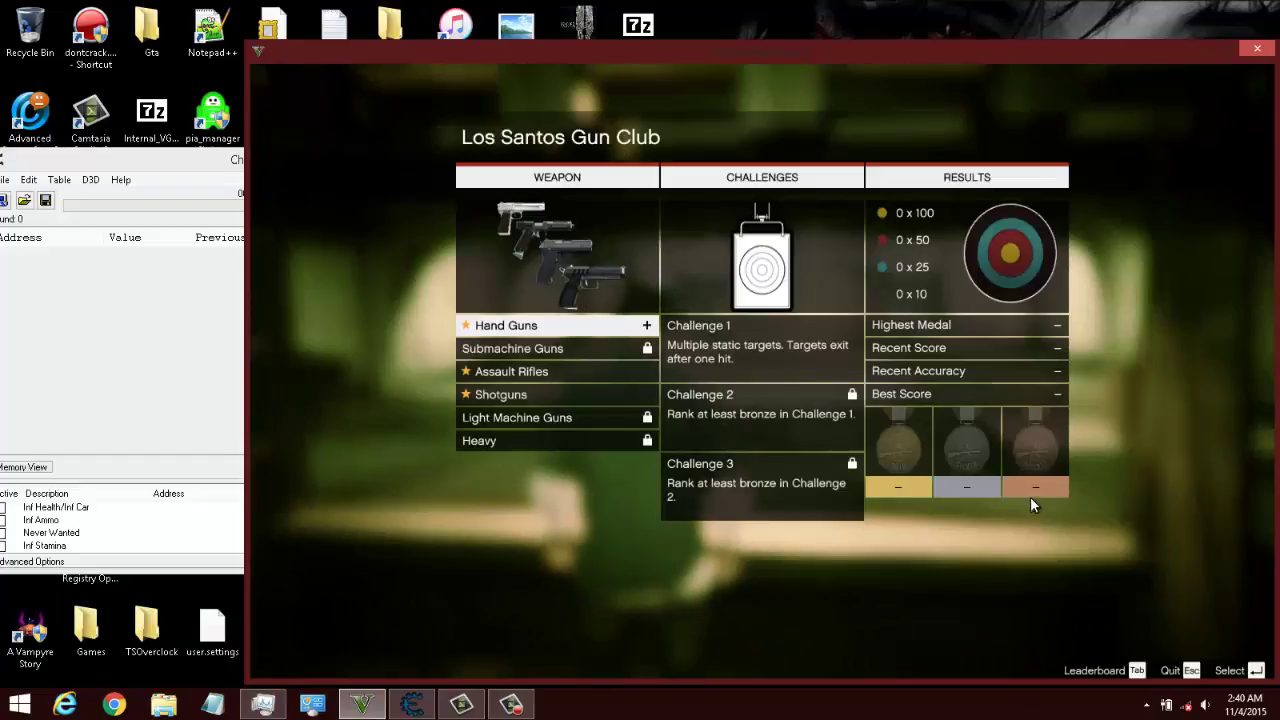
key(Return)
key(Return)
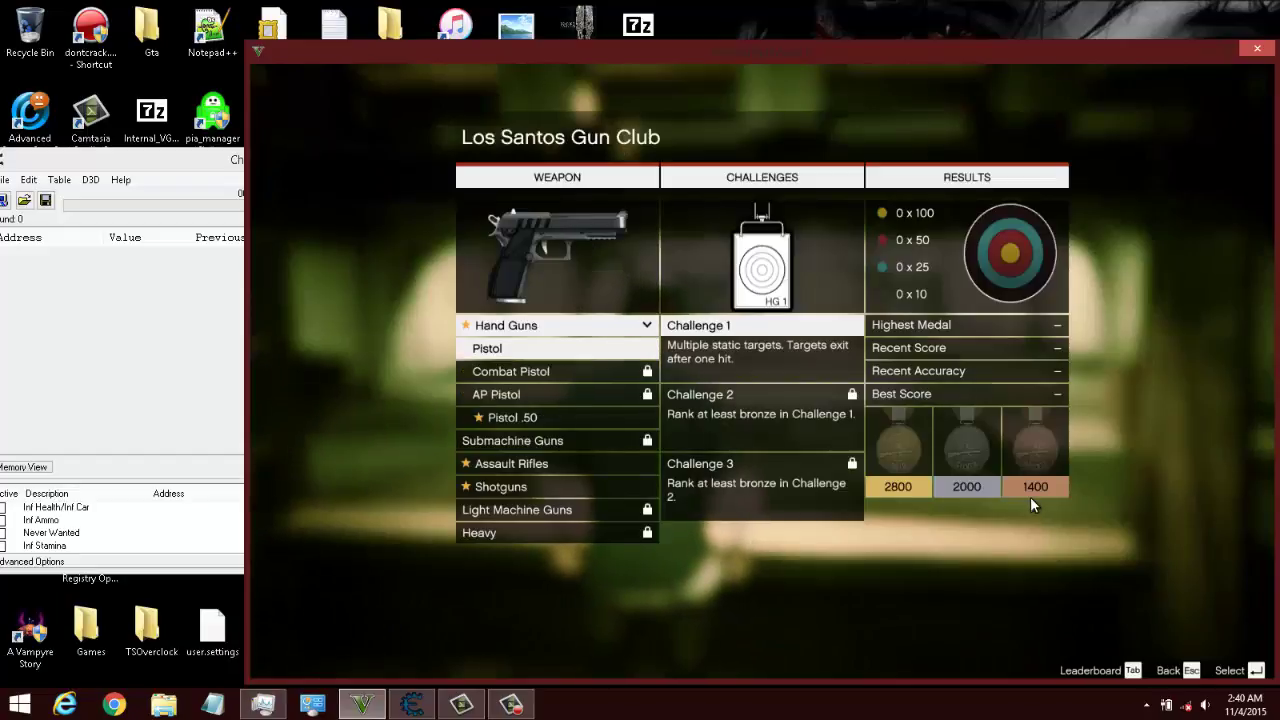
key(Return)
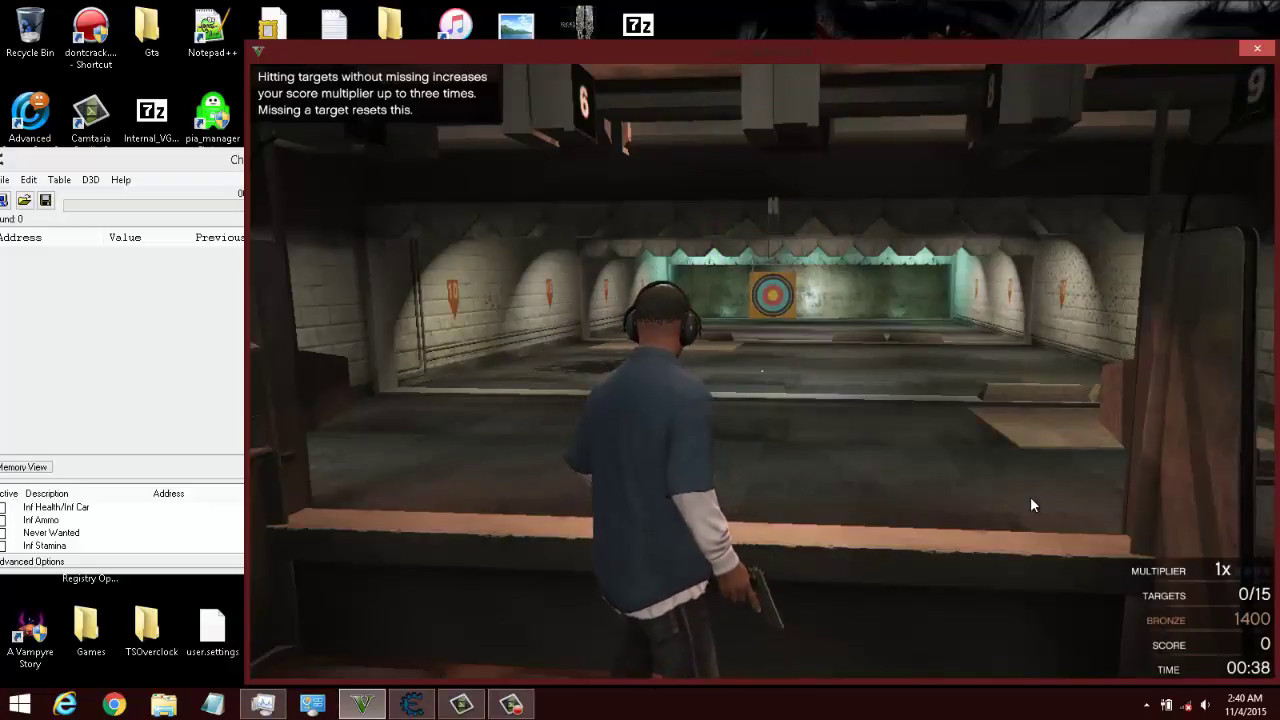
Step: Pause the challenge and switch to Cheat Engine, placing its window over the game with the scan value ready for entry
key(Escape)
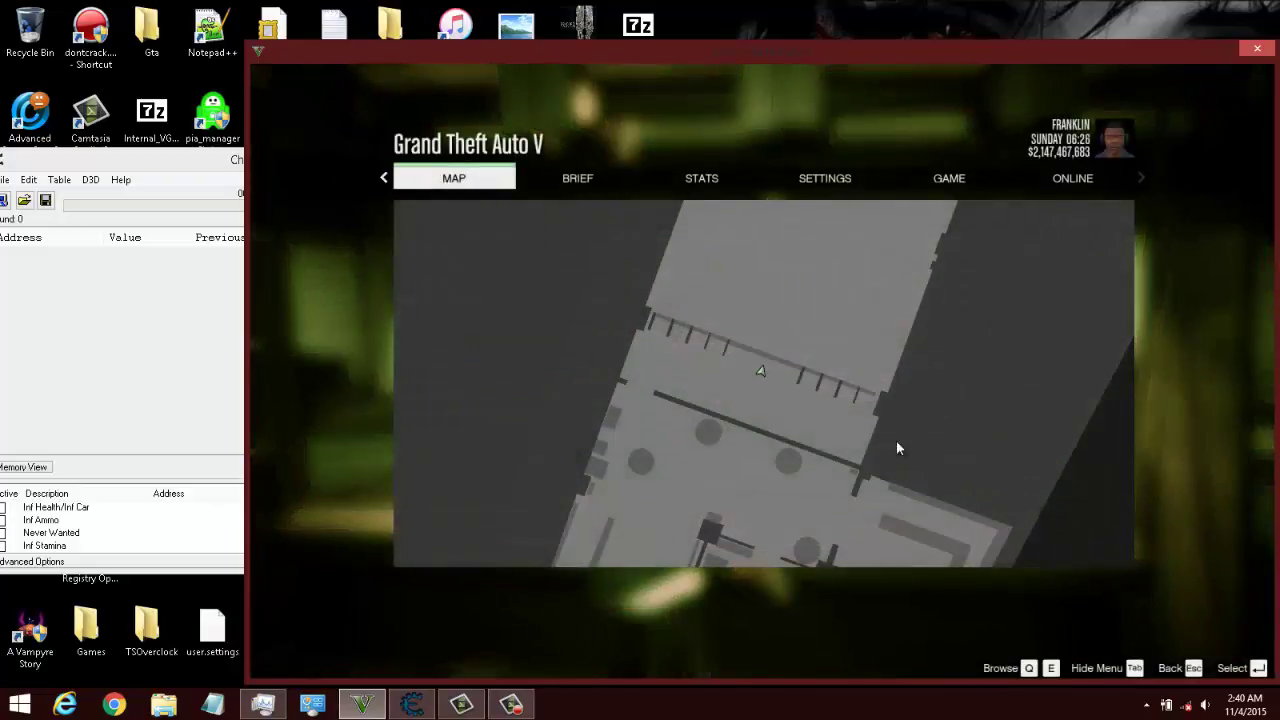
key(alt+Tab)
drag(163, 160, 422, 260)
click(996, 219)
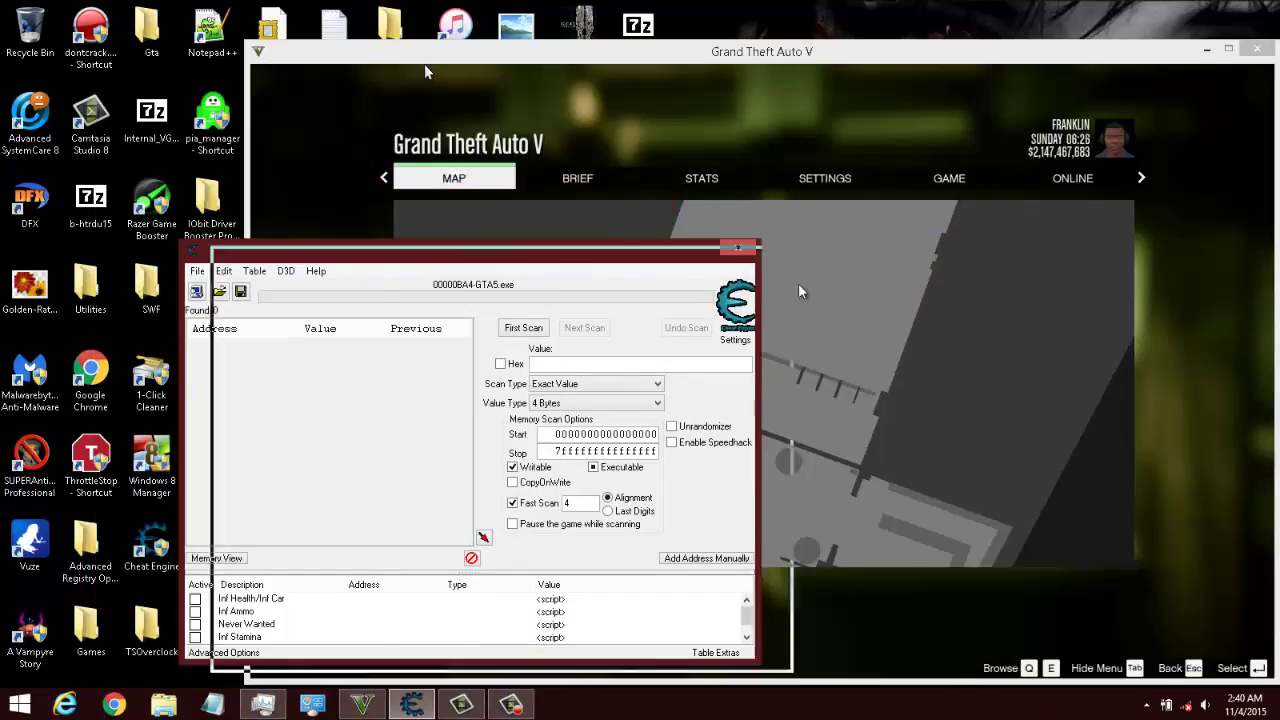
drag(575, 270, 864, 280)
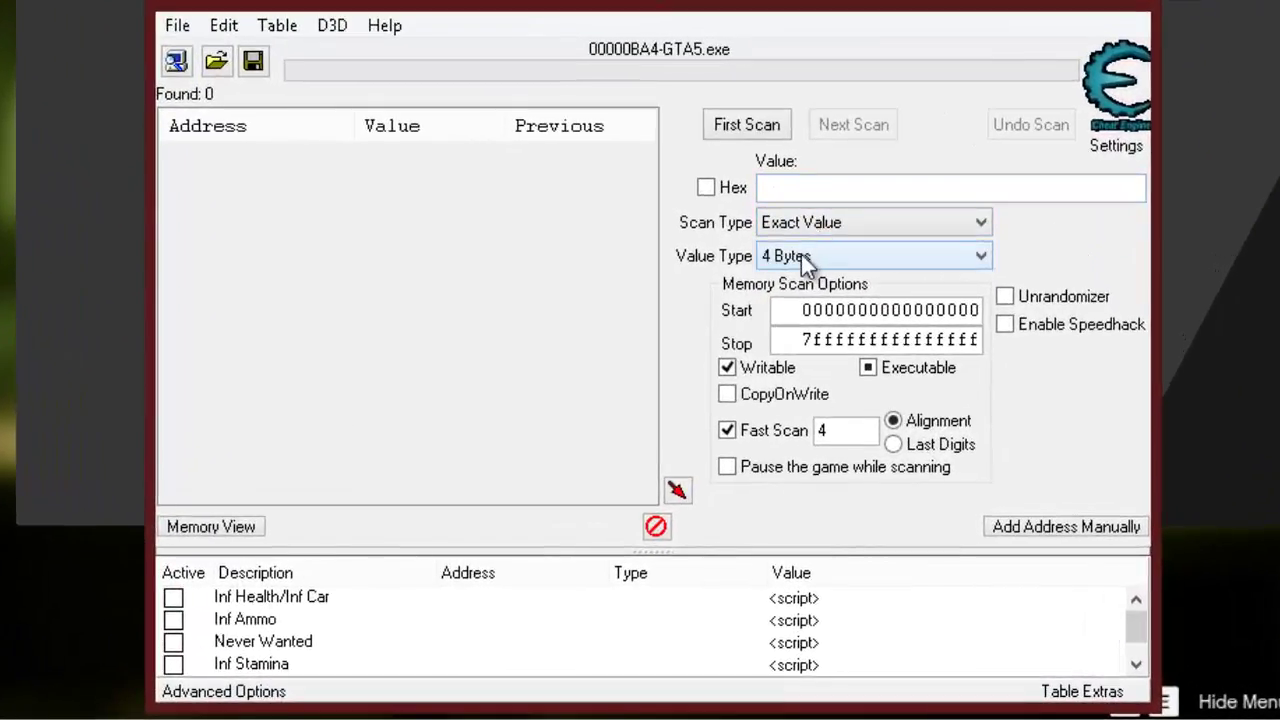
click(785, 185)
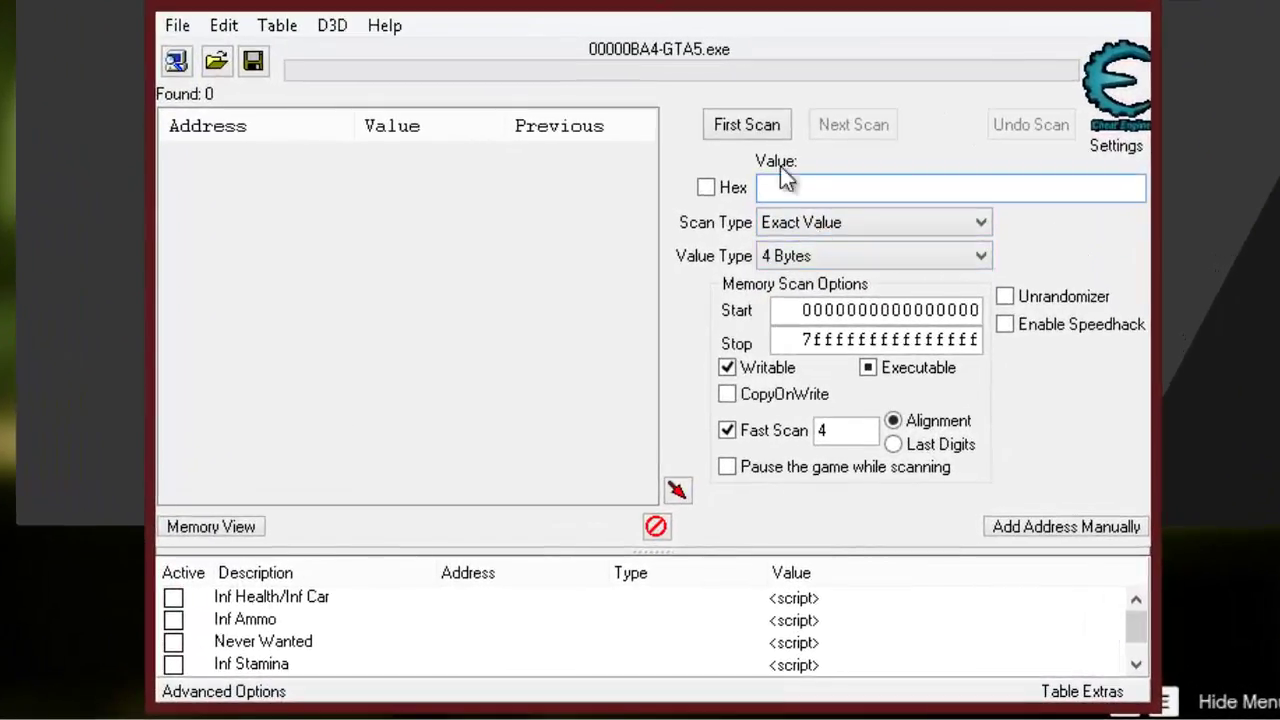
Step: Move the Cheat Engine window aside, resume the challenge in Grand Theft Auto V and shoot the first two targets
drag(844, 3, 54, 95)
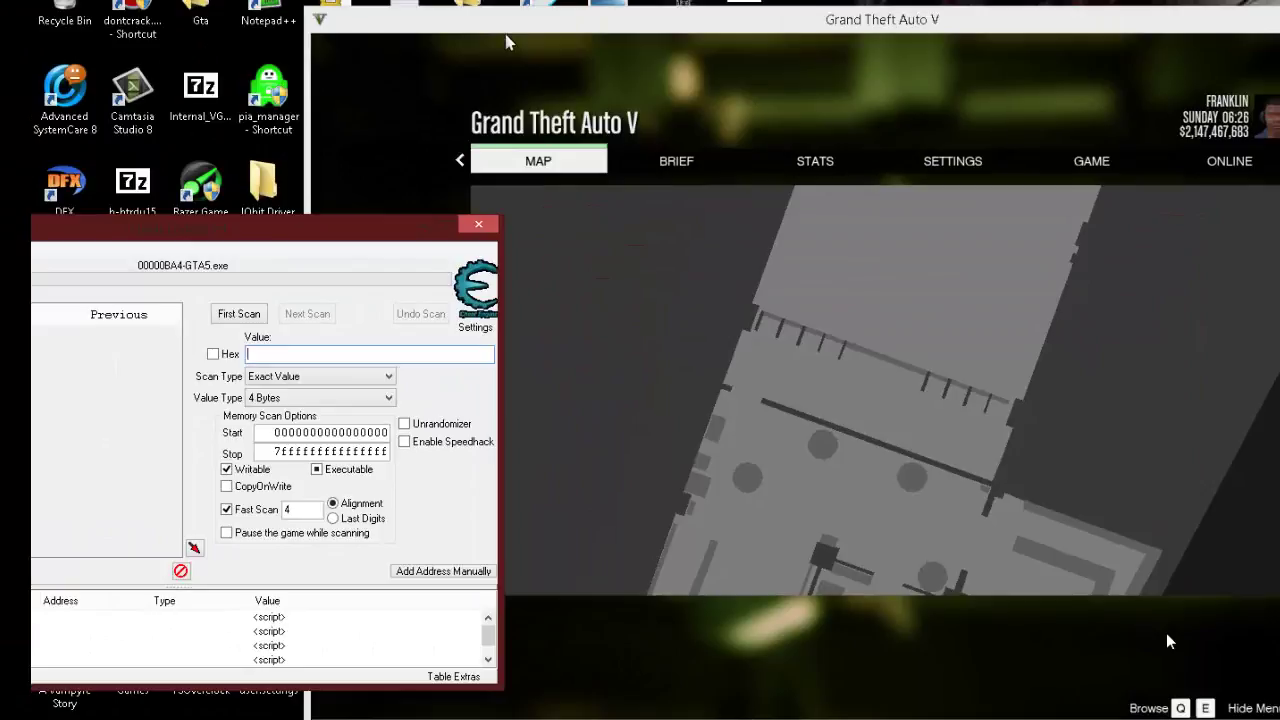
click(507, 42)
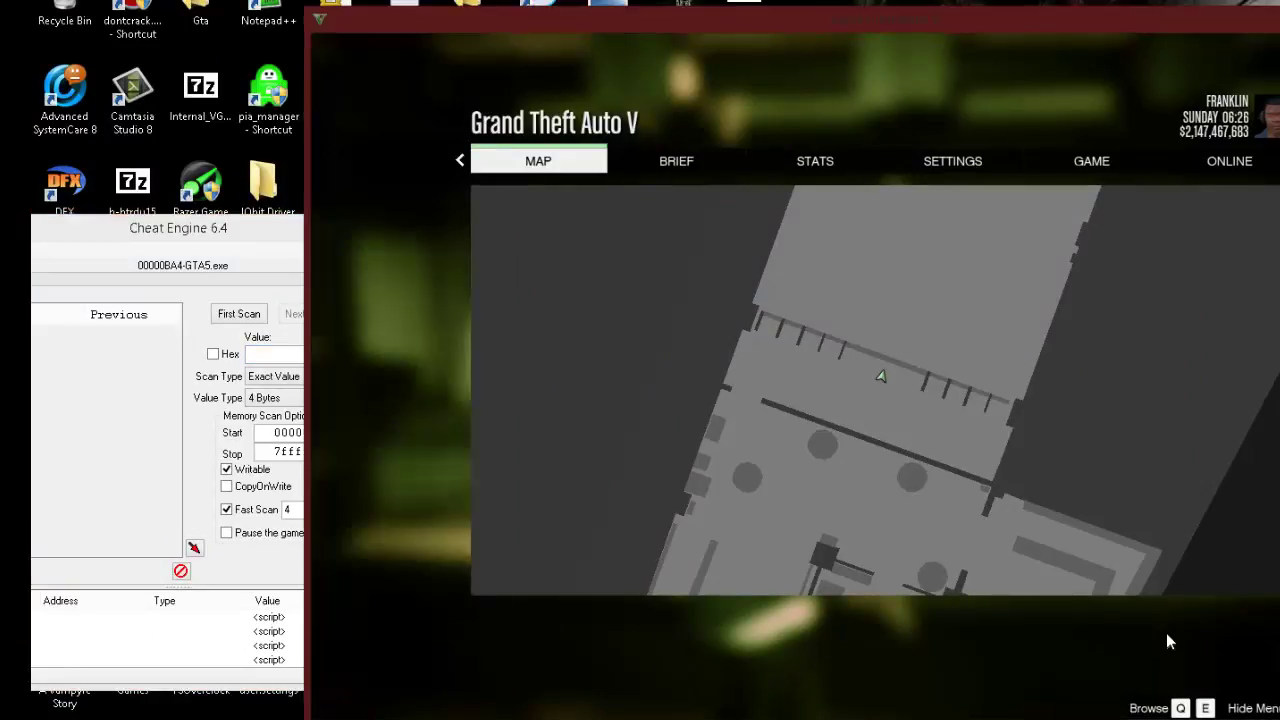
key(Escape)
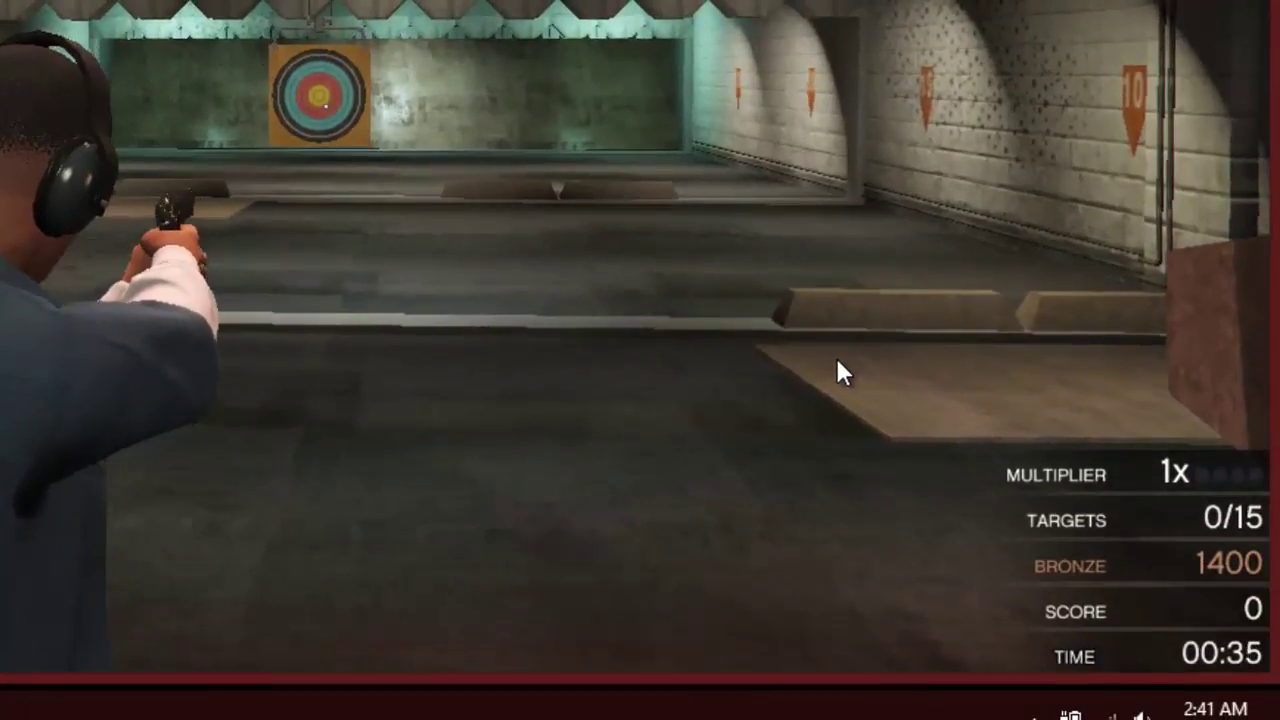
click(835, 355)
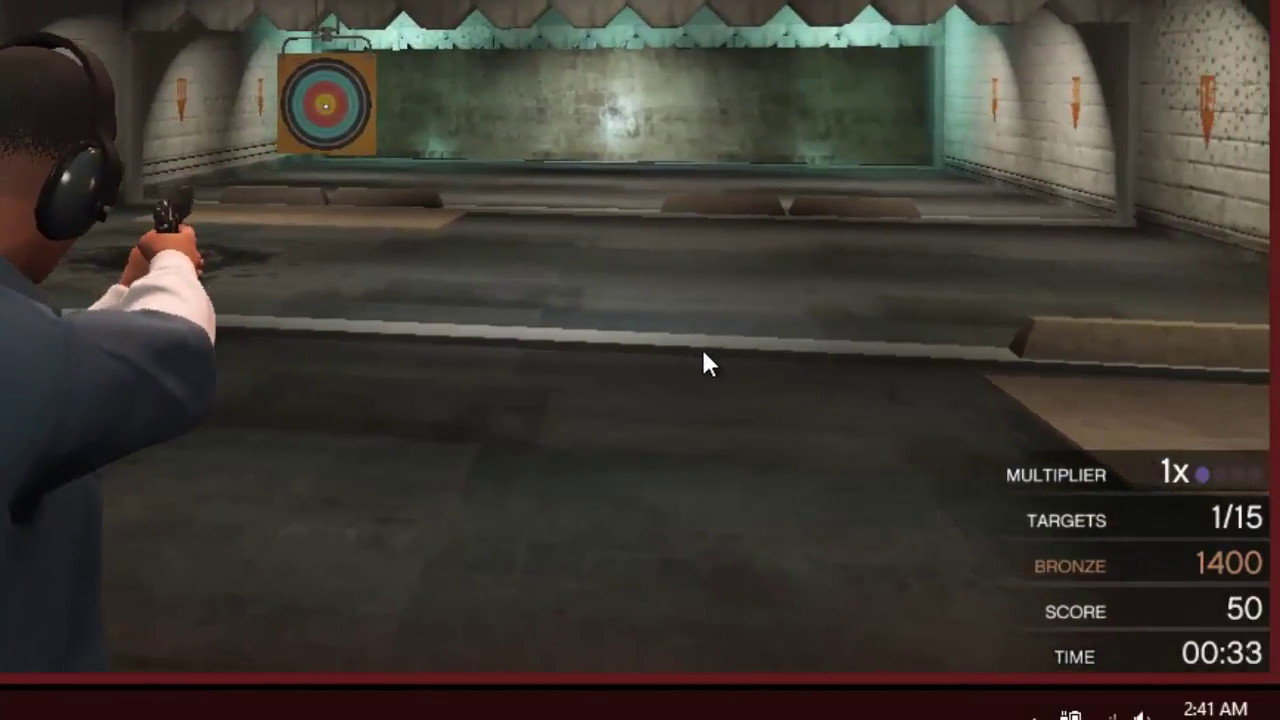
click(702, 355)
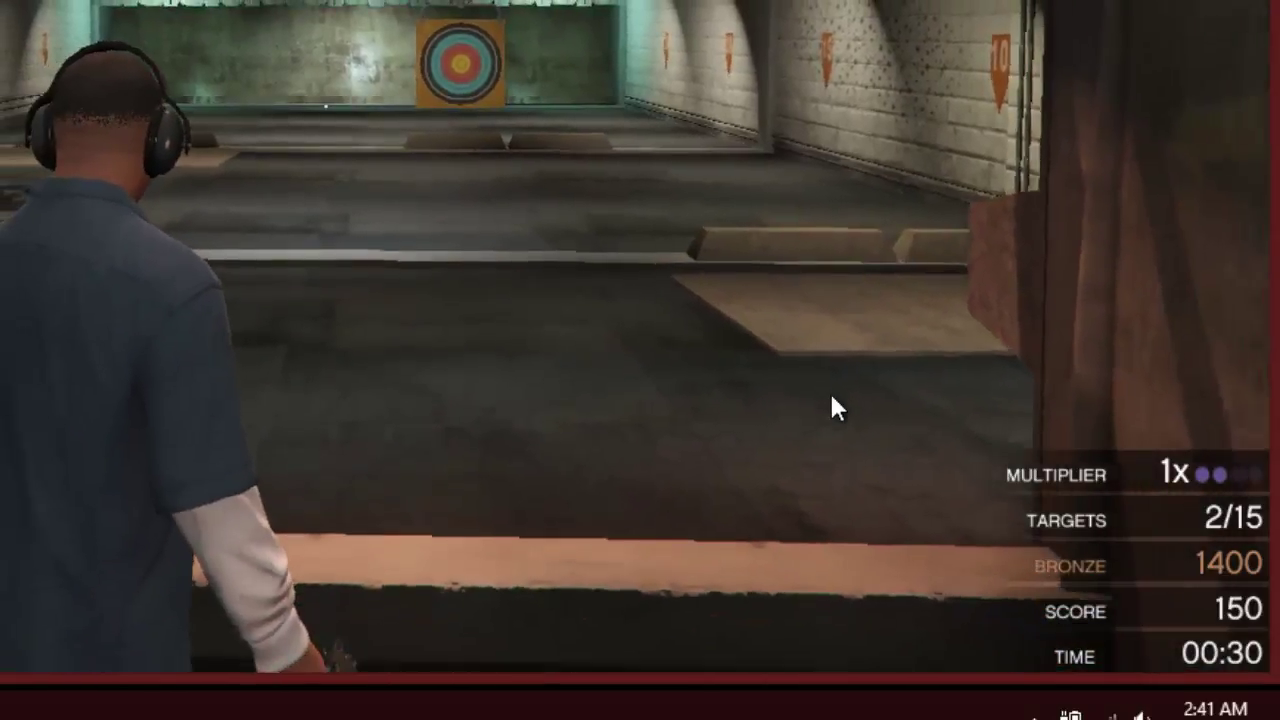
Step: Pause the game and run a first scan in Cheat Engine for the exact 4-byte value 2
key(Escape)
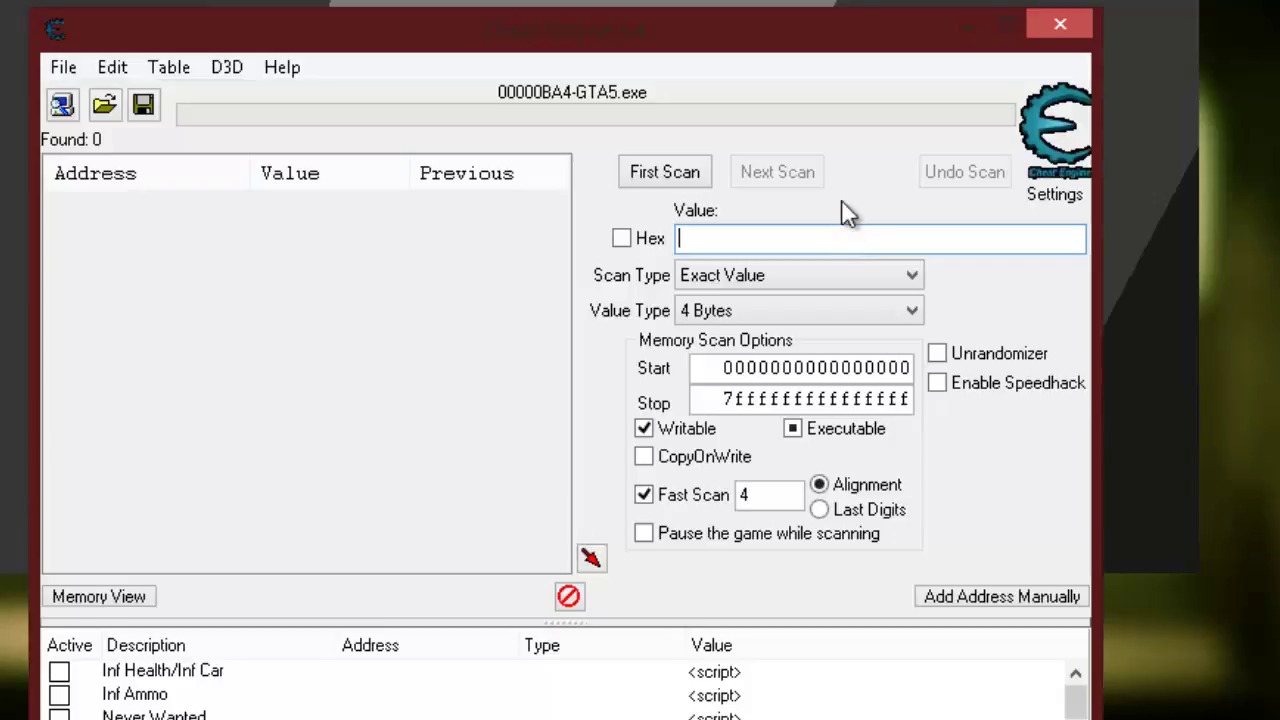
click(664, 171)
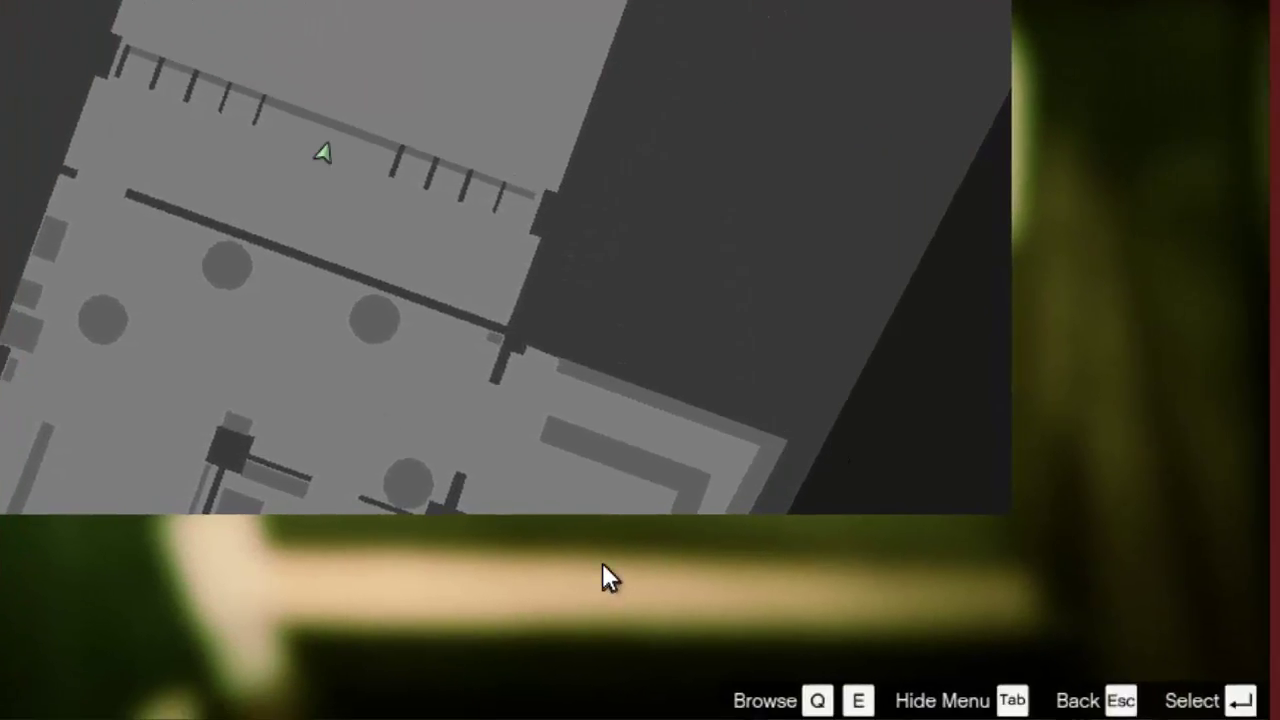
Step: Resume the challenge, shoot the third target and narrow the Cheat Engine results with a next scan for 3
key(Escape)
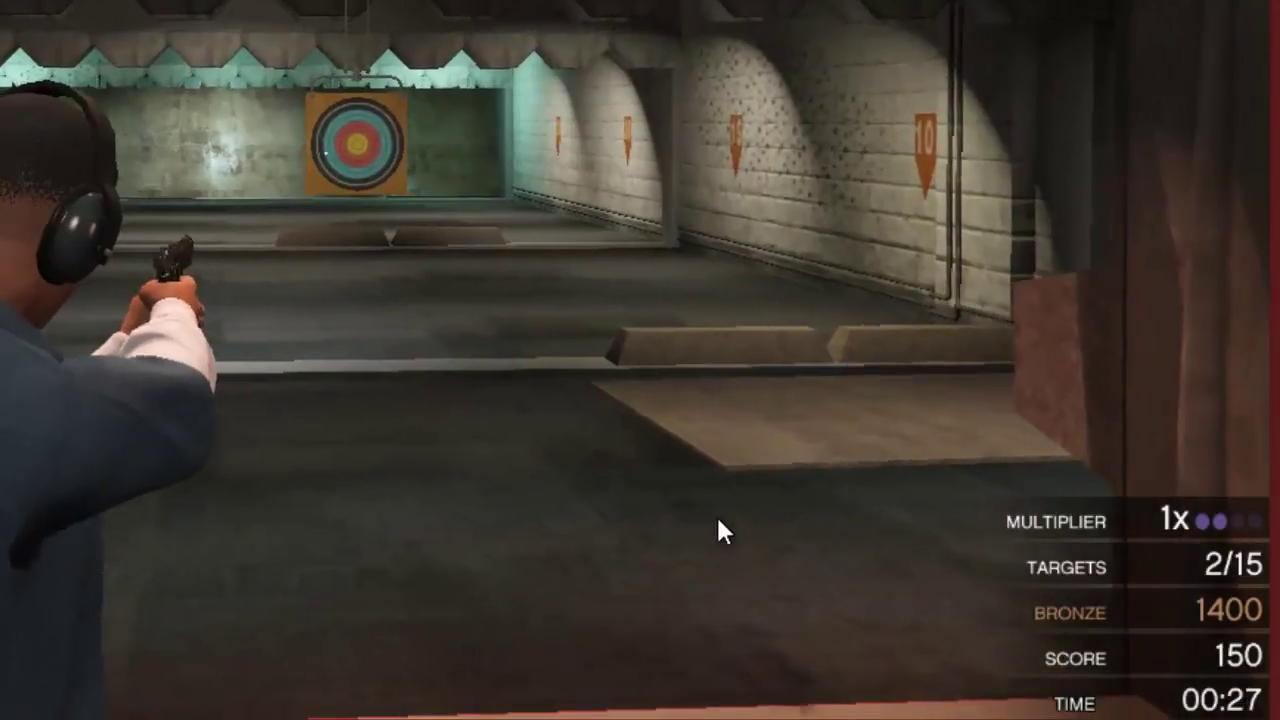
click(726, 518)
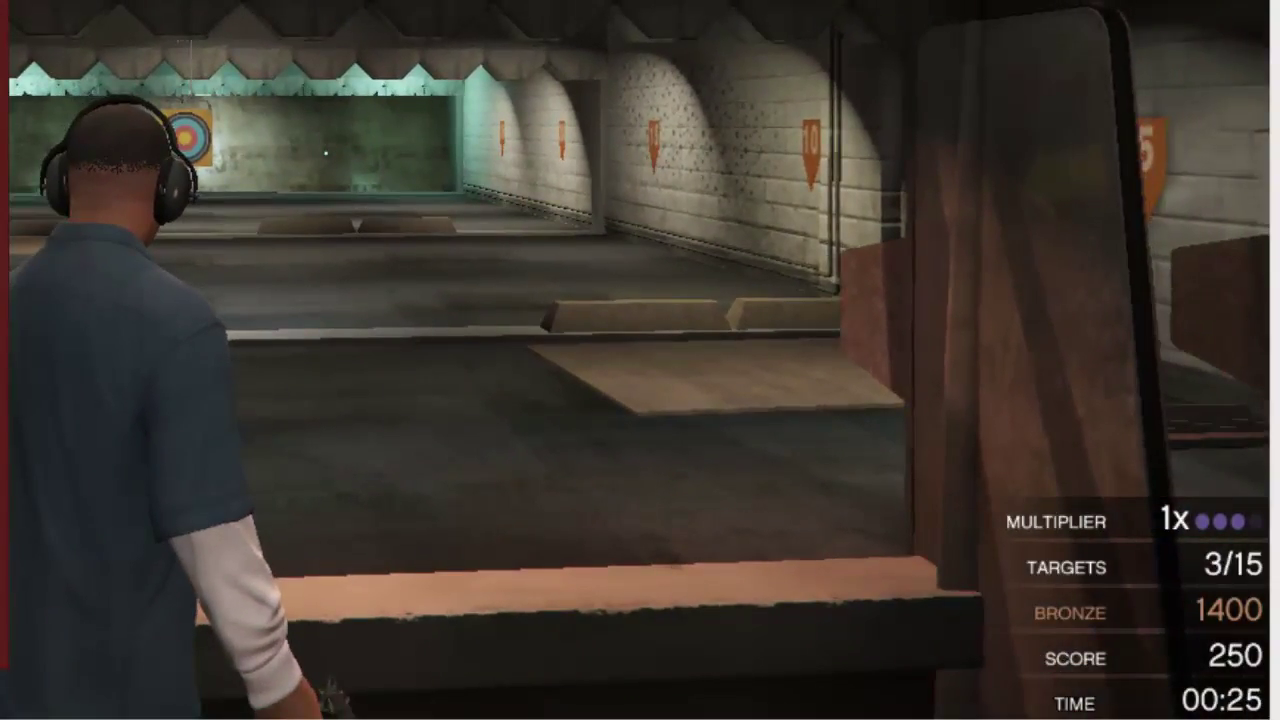
key(alt+Tab)
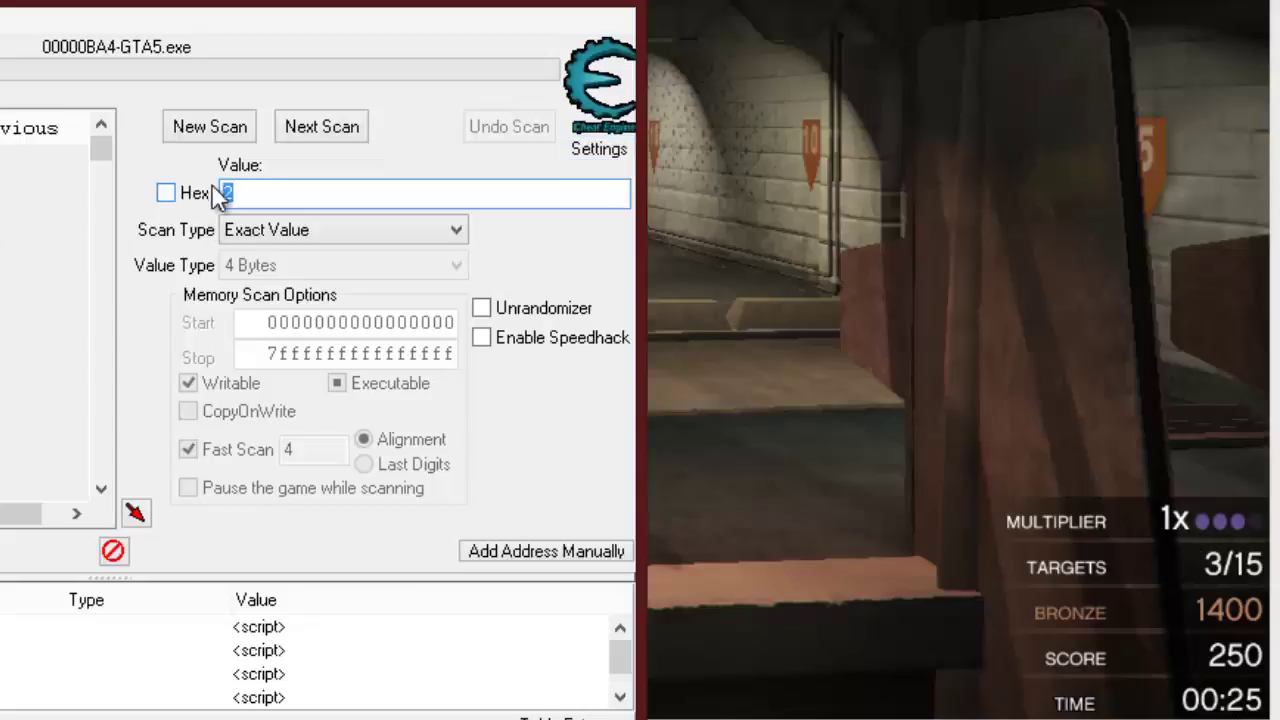
click(313, 123)
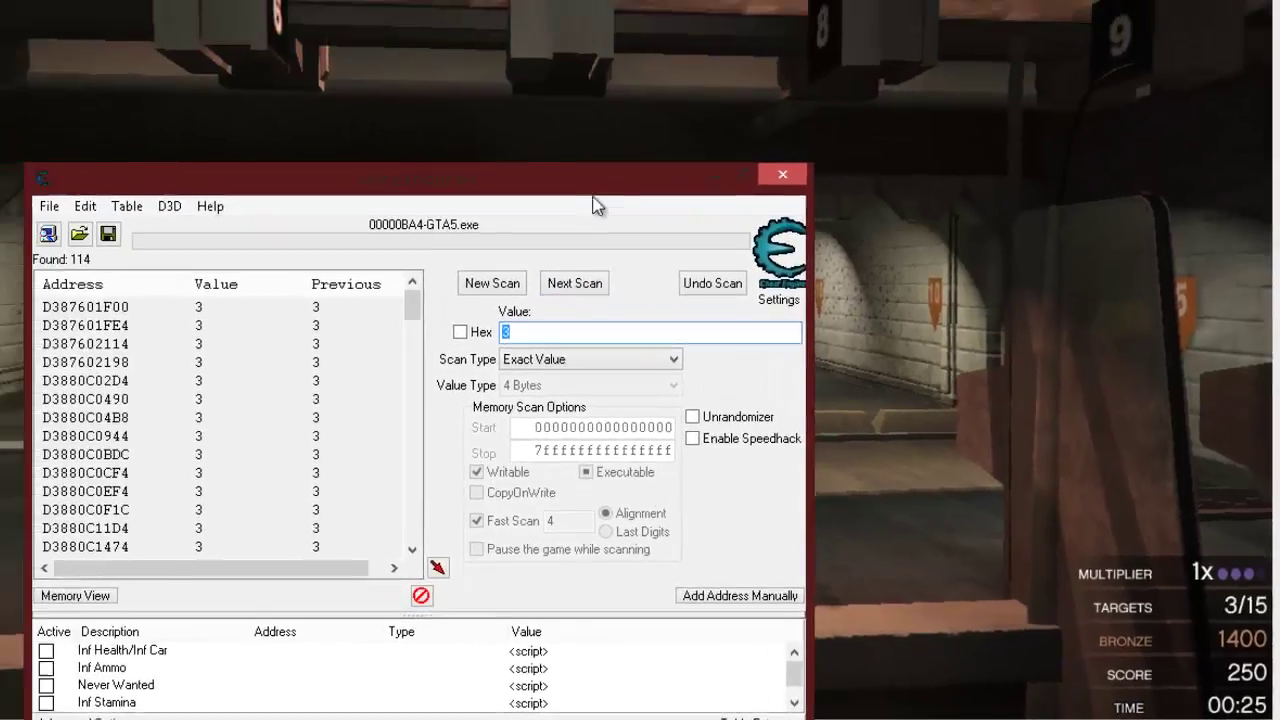
Step: Move the Cheat Engine window aside, return to the game and shoot two more targets to raise the multiplier to 2x
drag(424, 56, 164, 216)
click(716, 566)
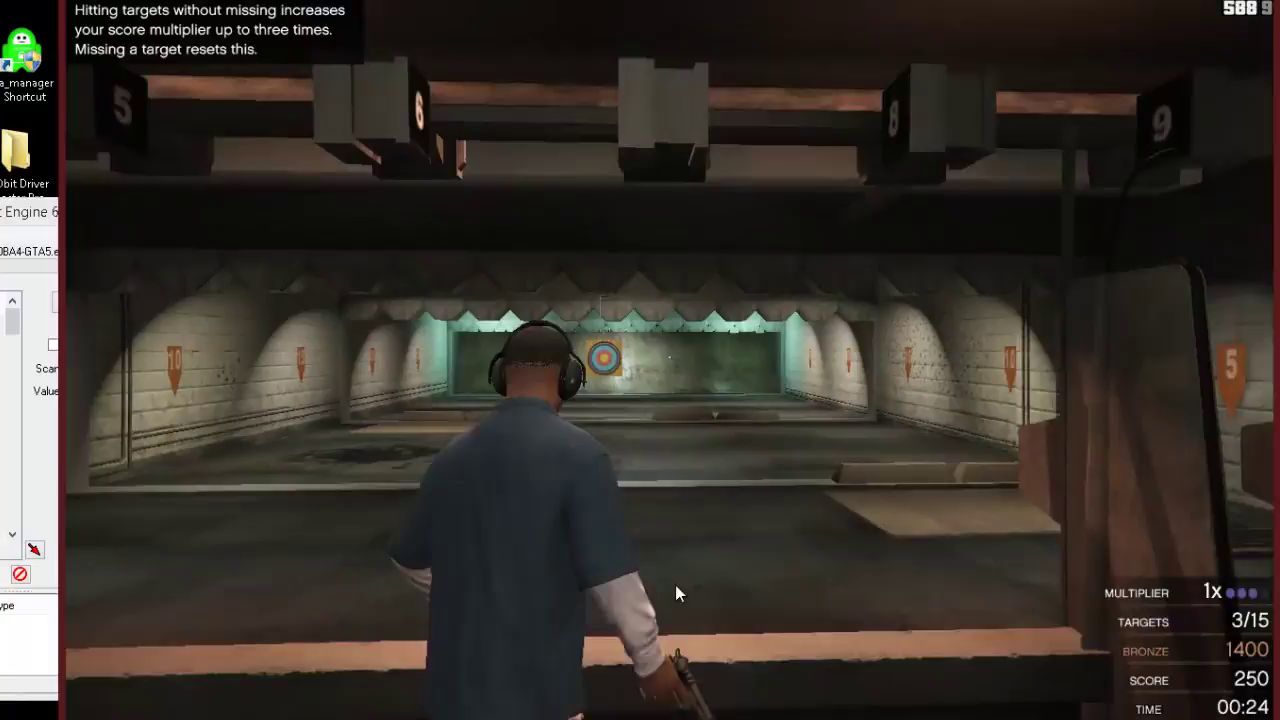
right_click(676, 586)
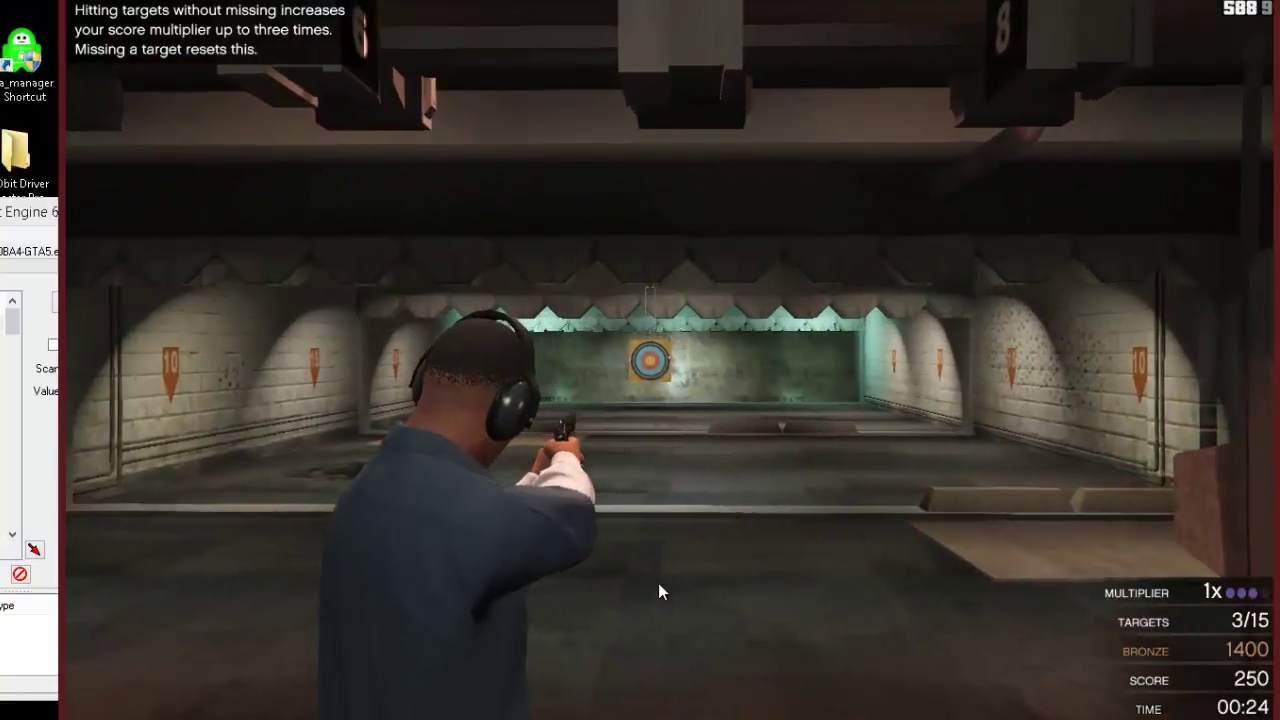
click(648, 583)
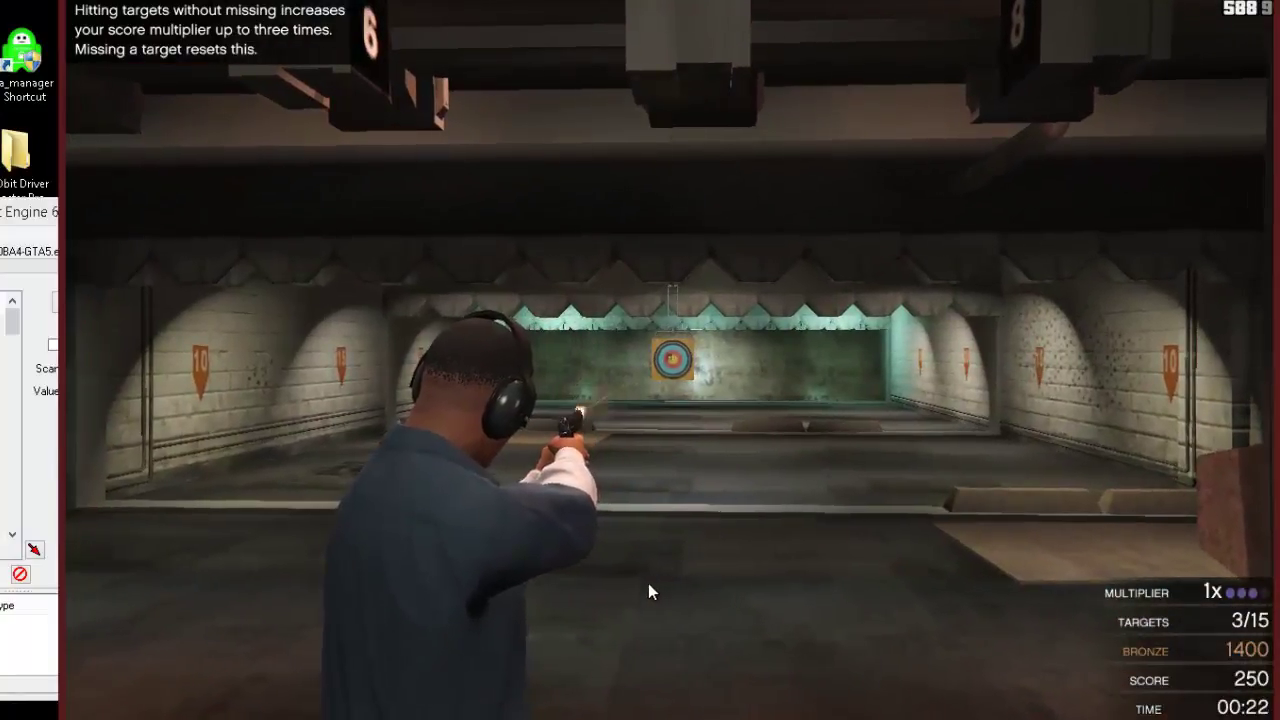
click(610, 584)
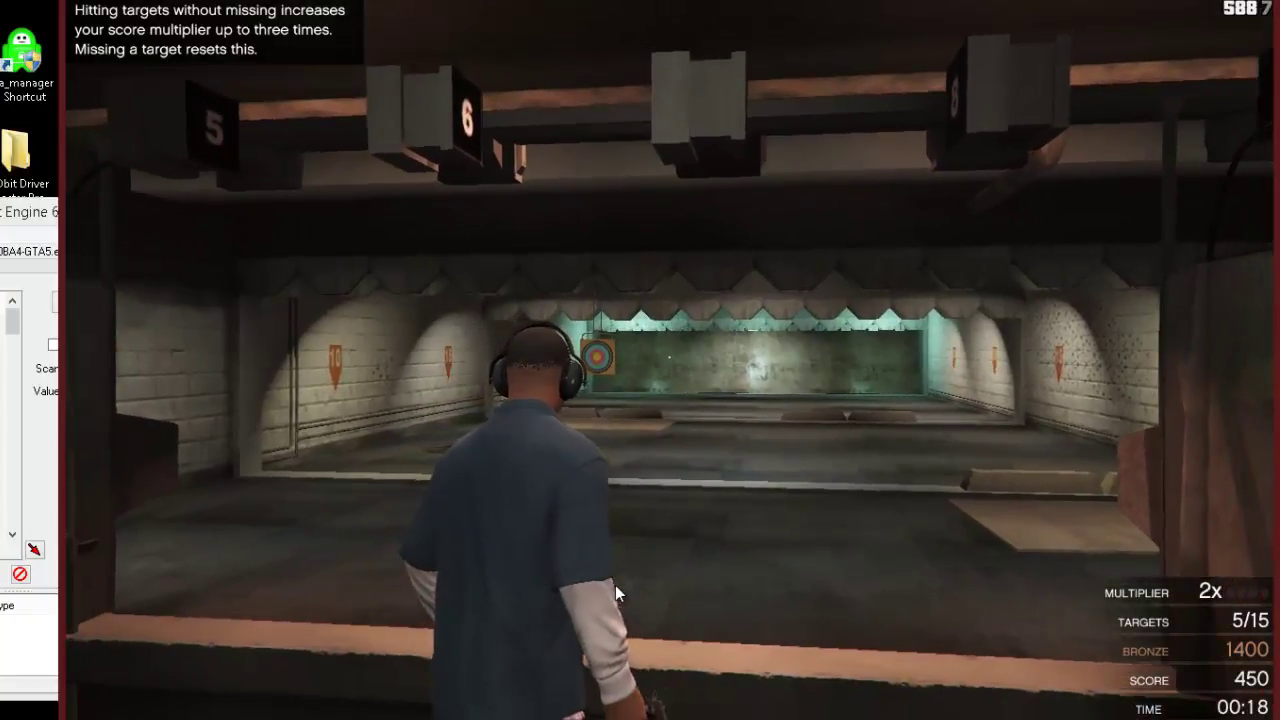
Step: Pause the game, run a next scan in Cheat Engine for 0 and move its window aside
key(Escape)
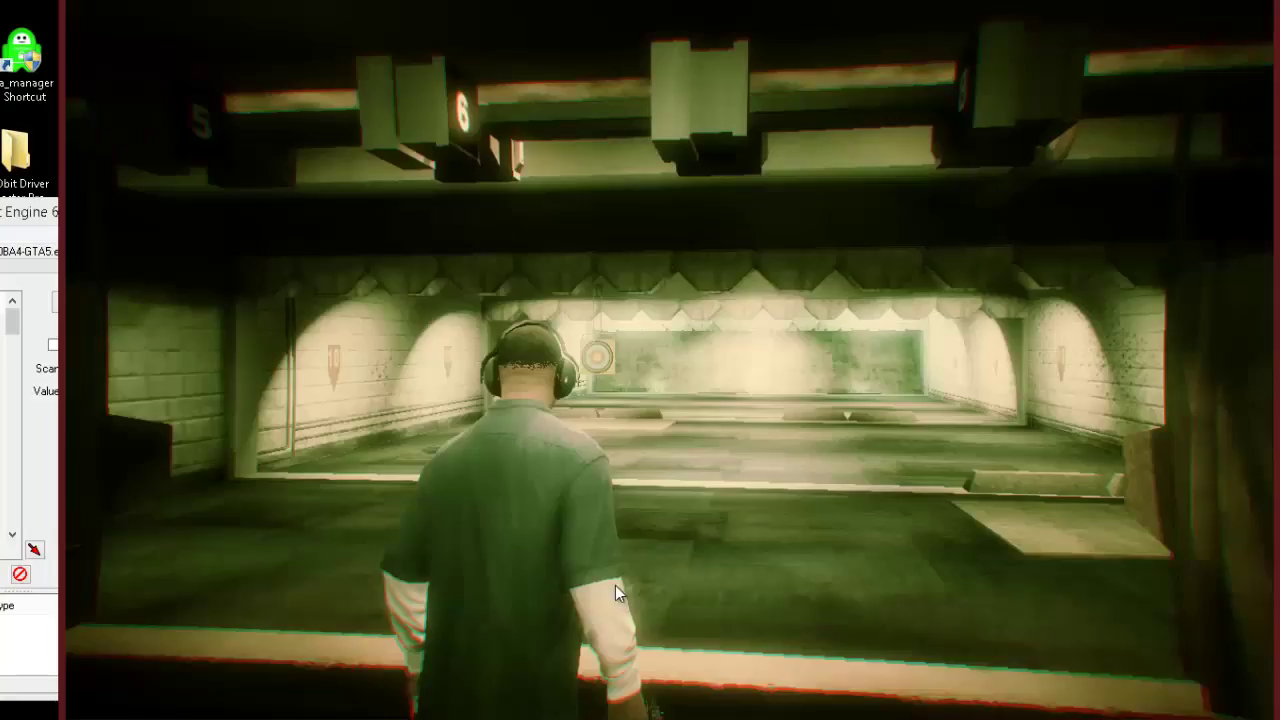
key(alt+Tab)
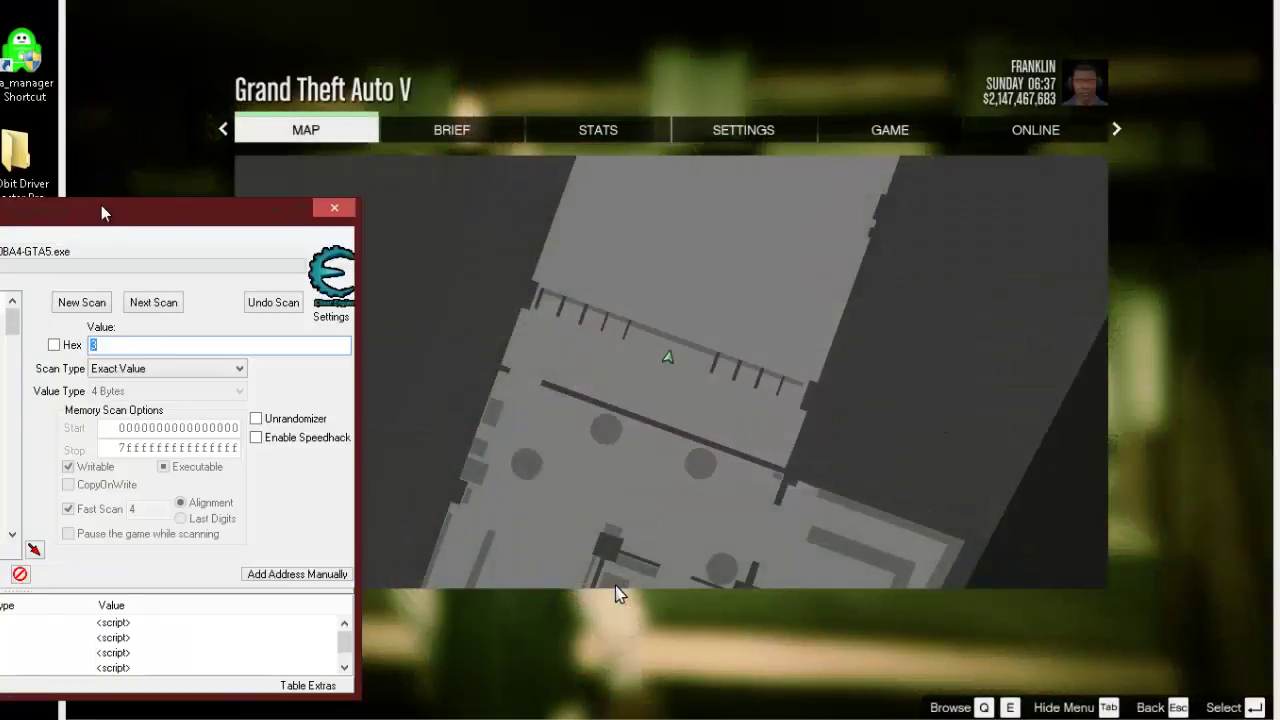
drag(103, 213, 764, 228)
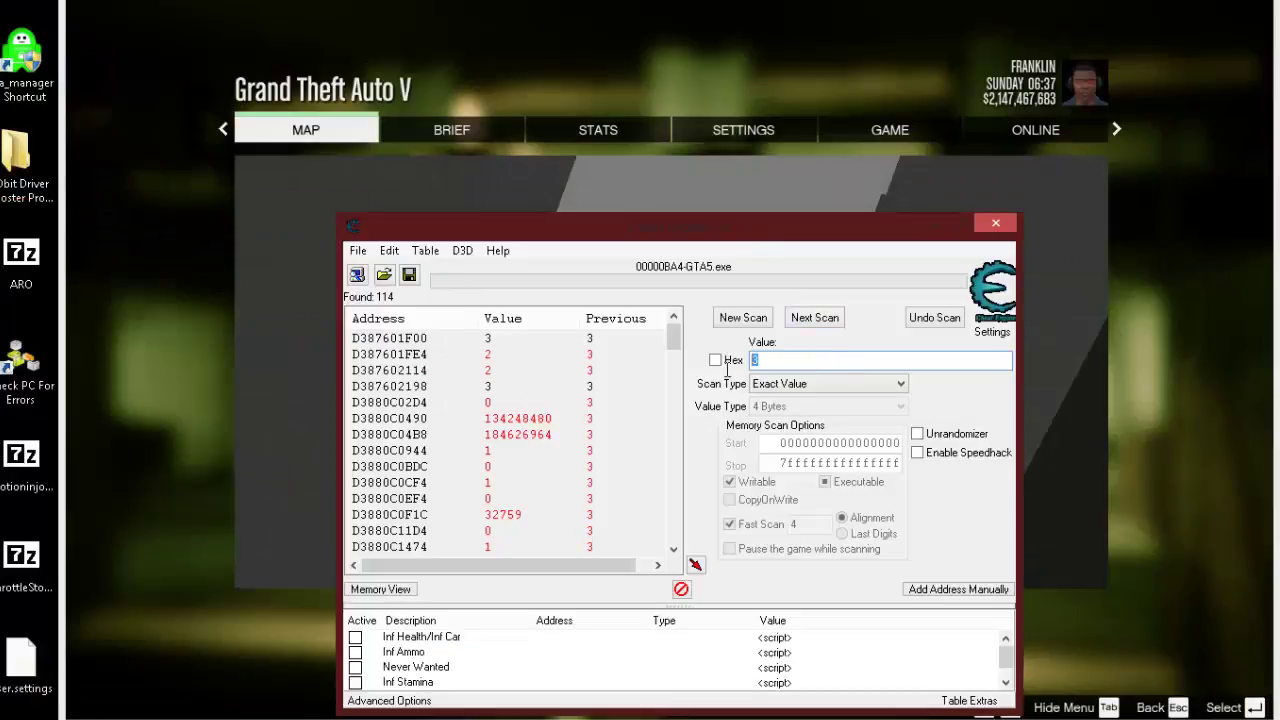
click(815, 317)
drag(754, 246, 213, 236)
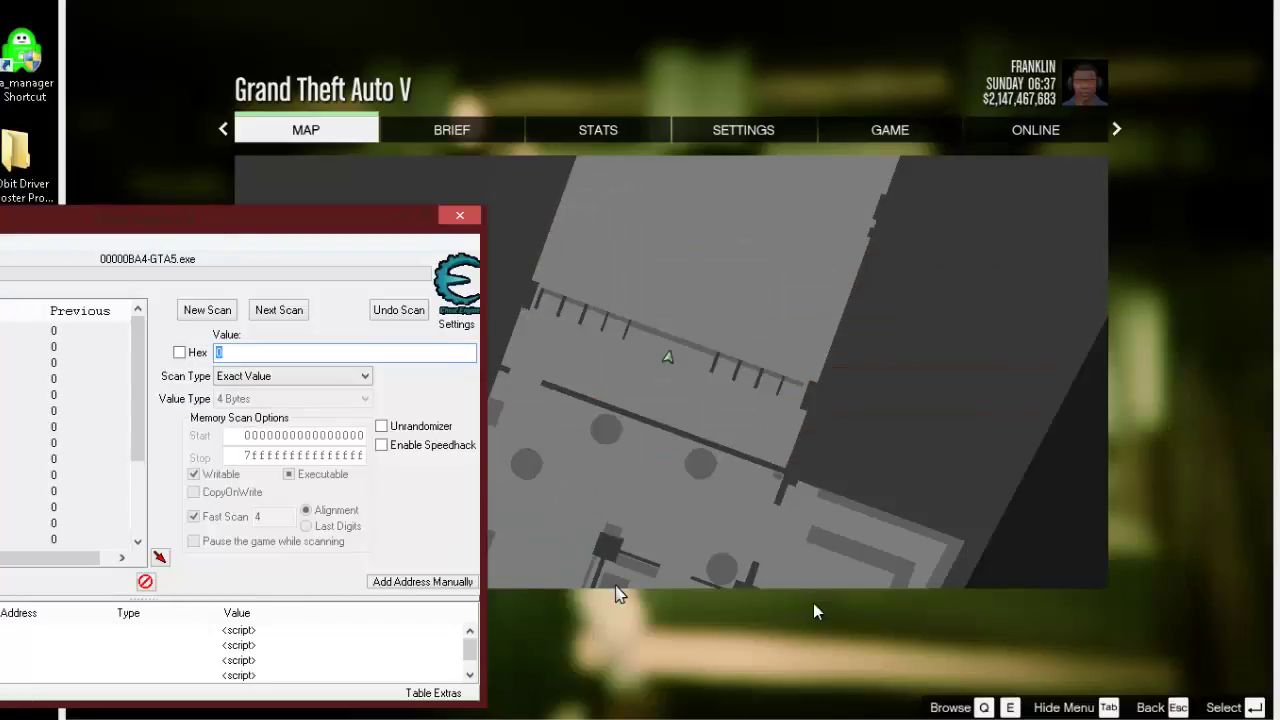
Step: Resume the challenge, shoot three more targets until the multiplier has three dots, and pause the game
click(615, 585)
key(Escape)
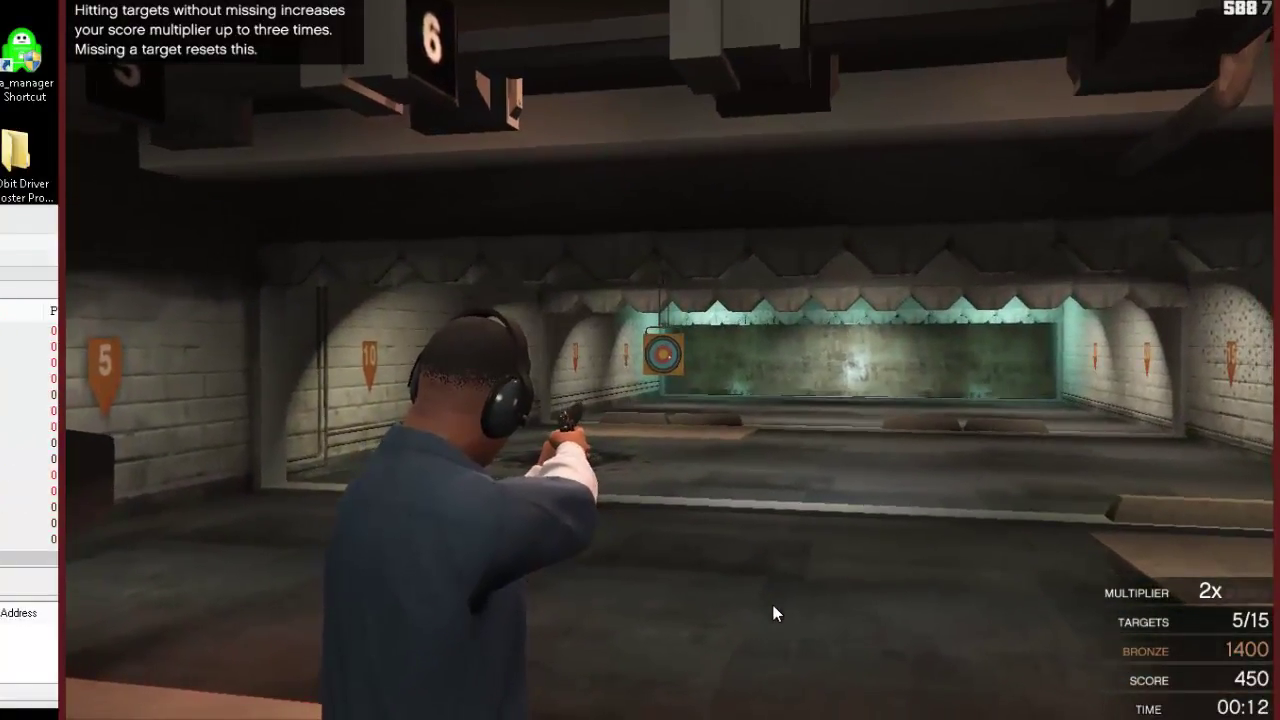
click(773, 605)
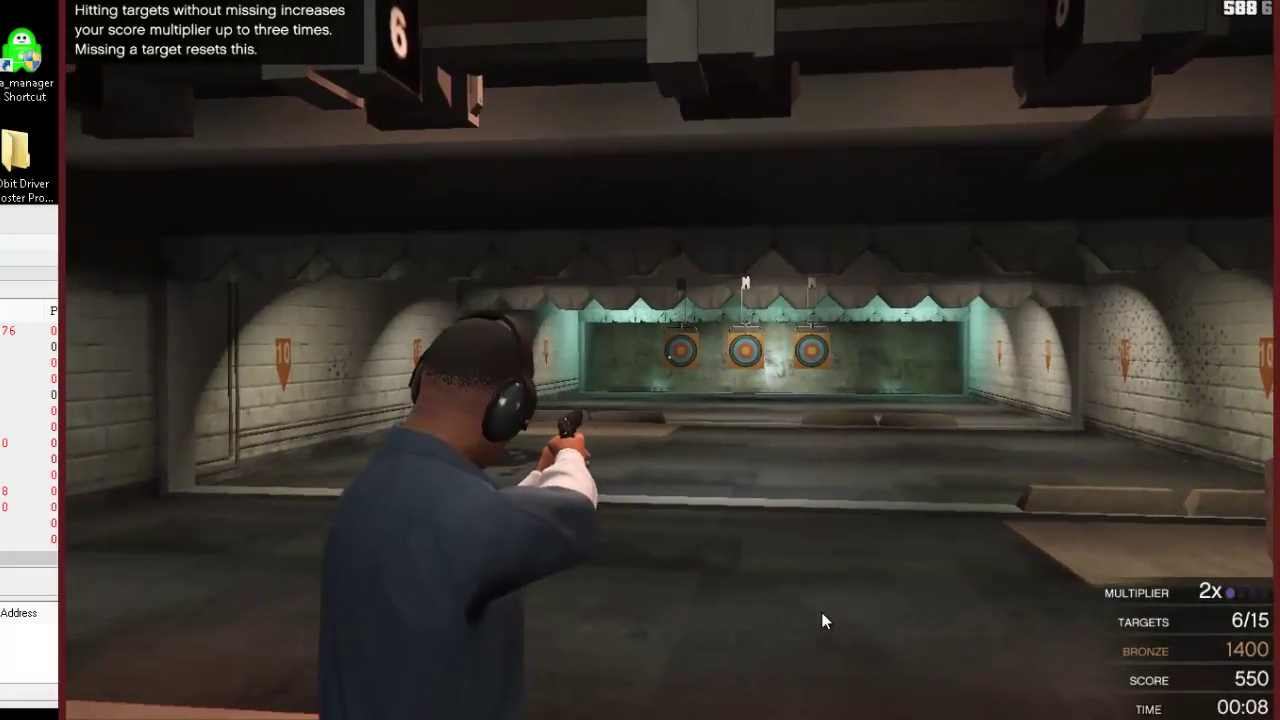
click(825, 619)
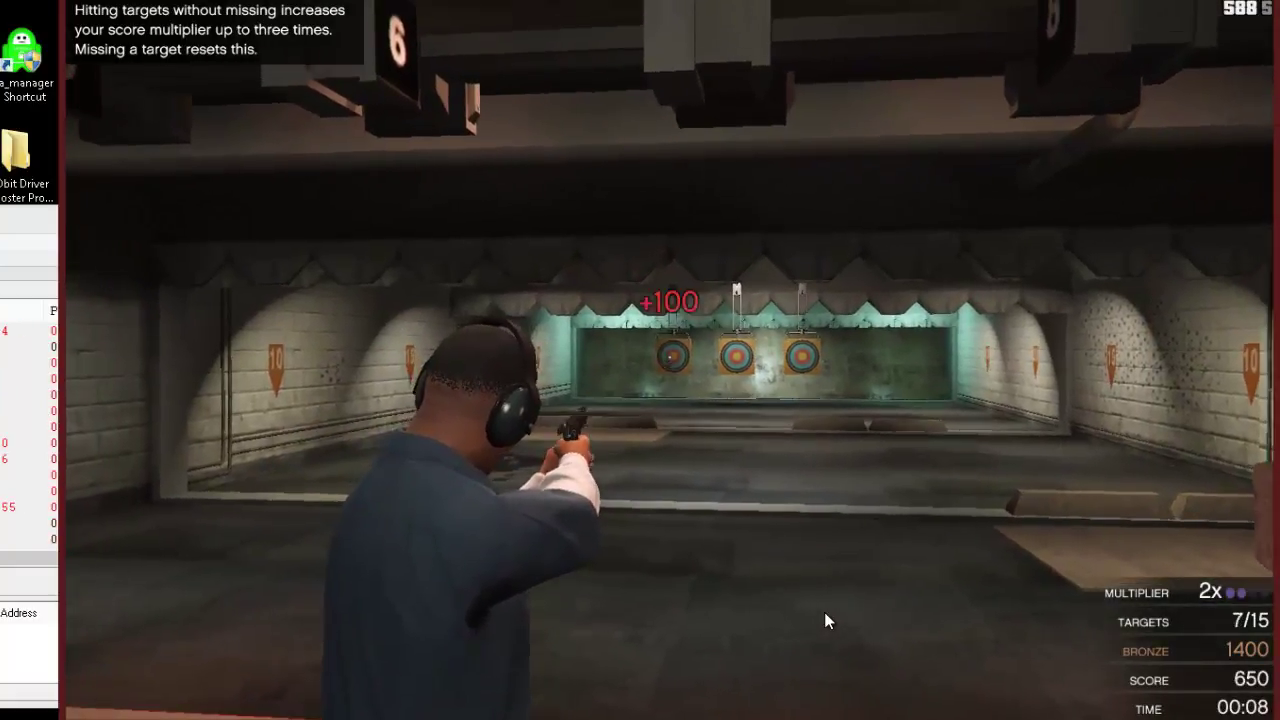
click(863, 619)
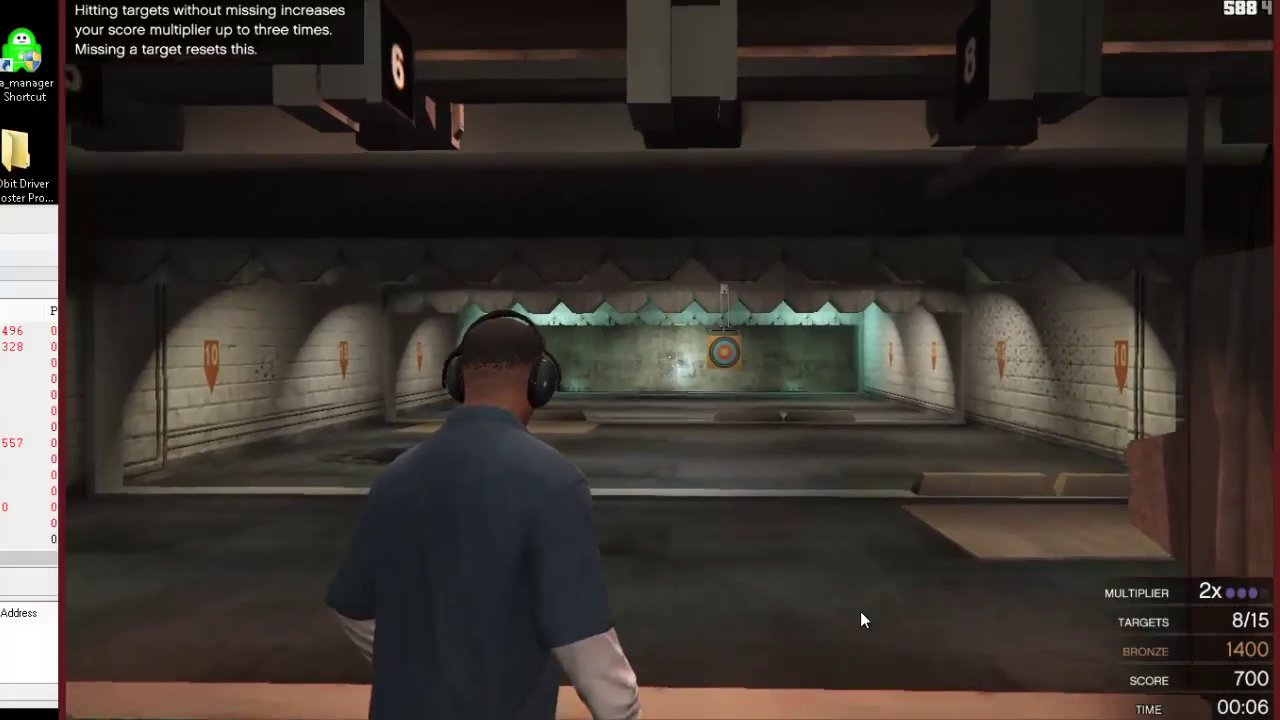
key(Escape)
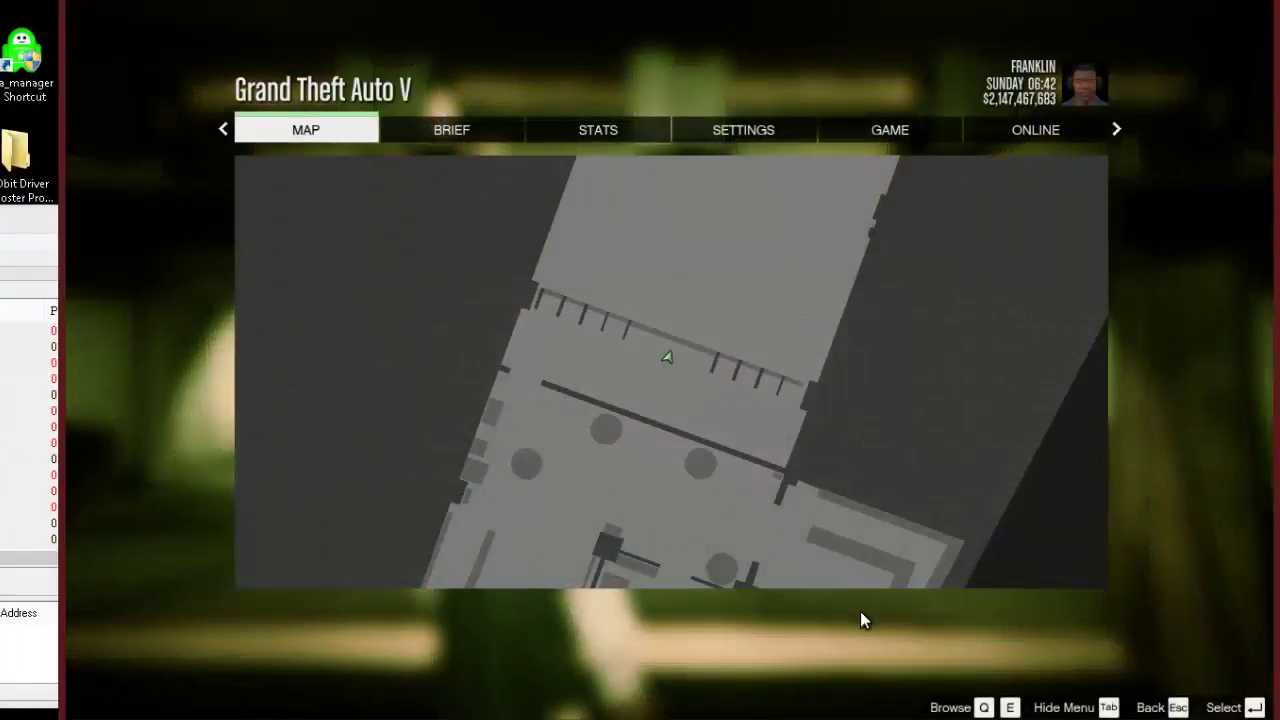
Step: Switch to Cheat Engine, narrow the results with a next scan for the exact value 3, and move its window aside
key(alt+Tab)
drag(195, 222, 825, 306)
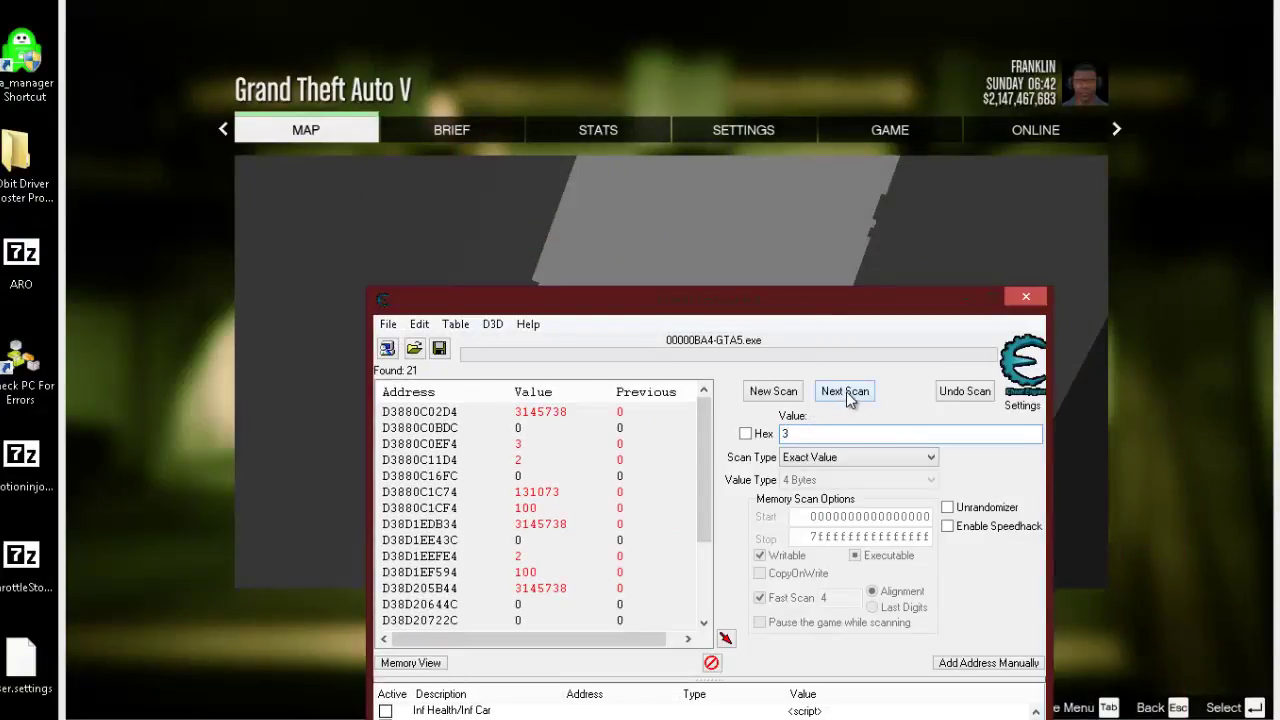
click(845, 393)
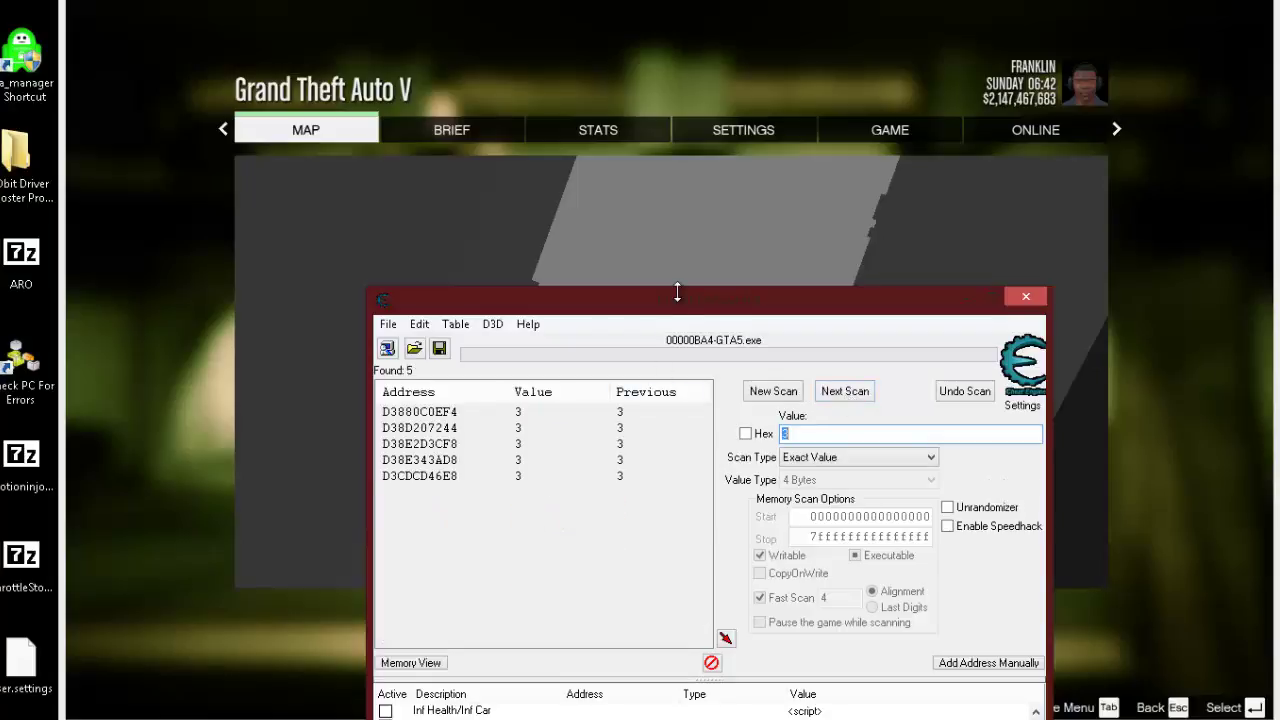
drag(679, 291, 763, 272)
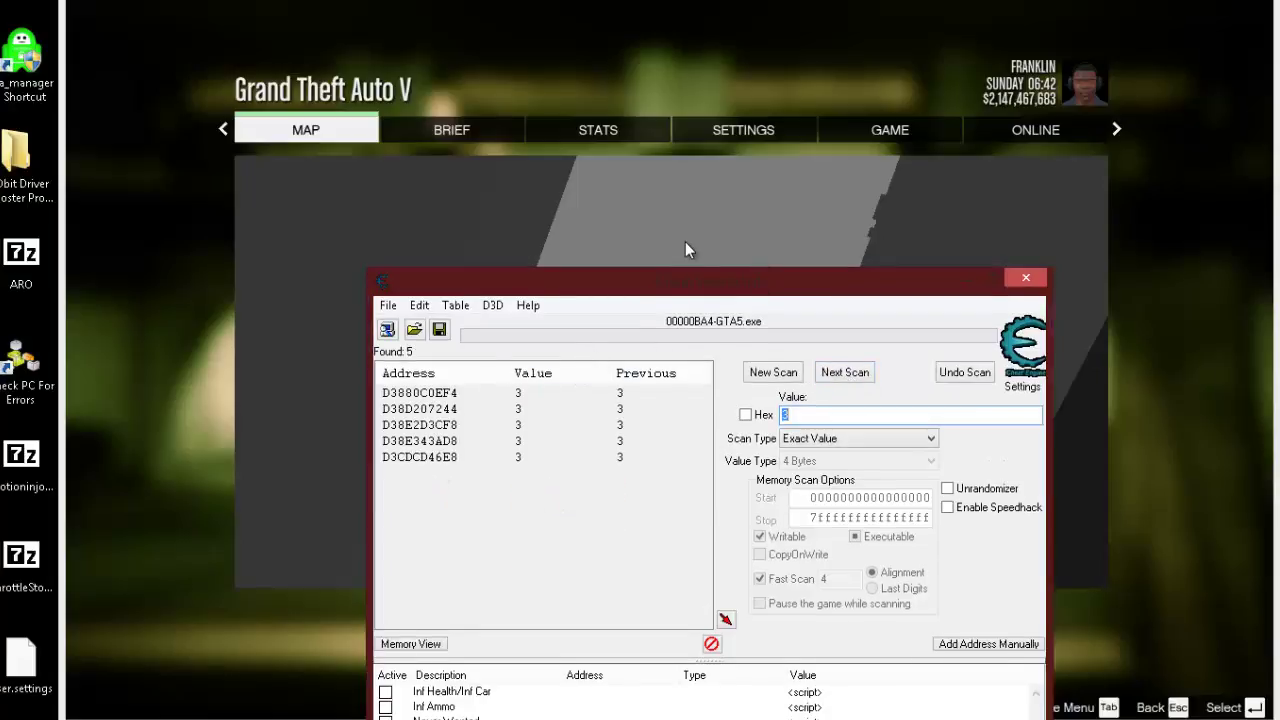
drag(660, 298, 31, 239)
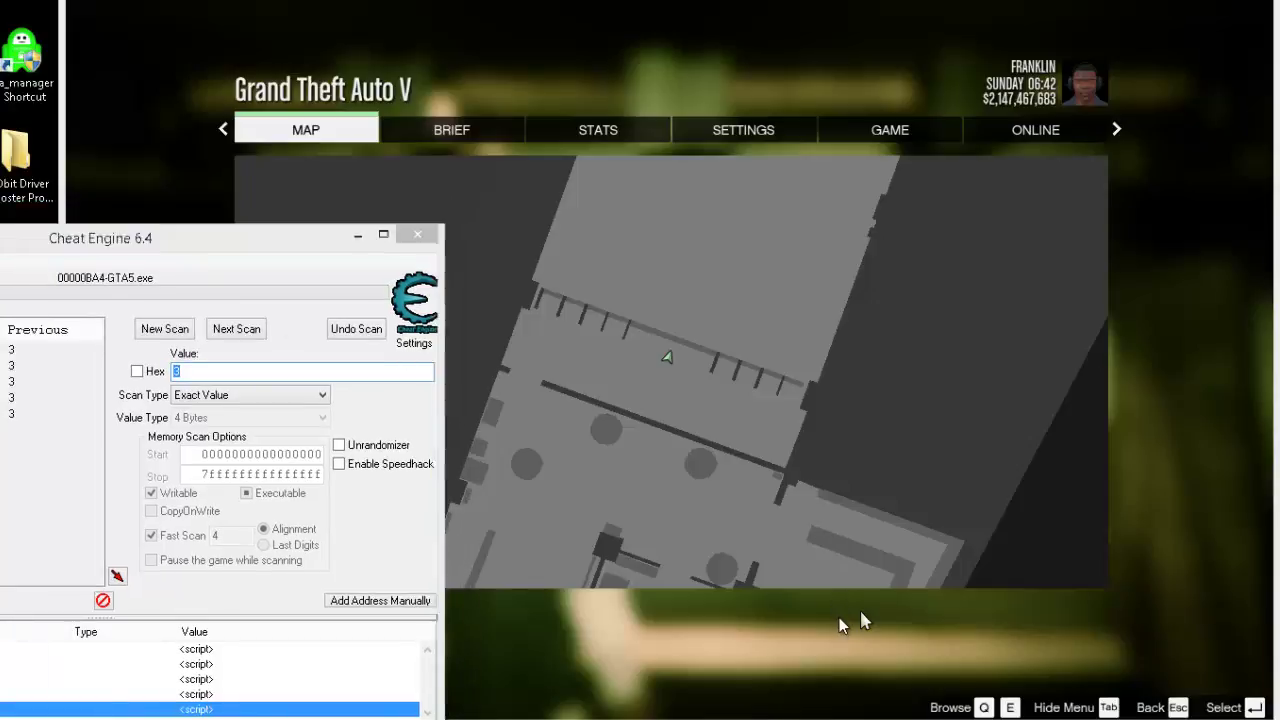
Step: Resume the challenge in the game, shoot one more target, and bring the Cheat Engine results back into view
click(840, 617)
key(Escape)
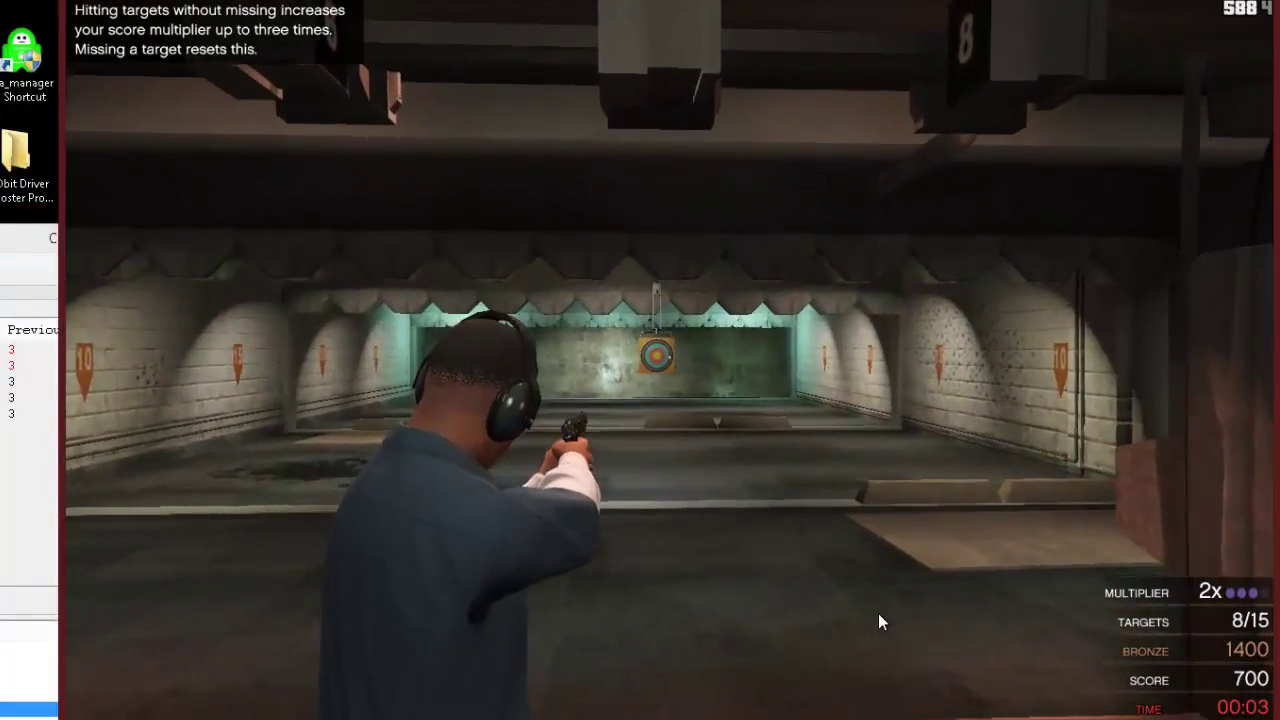
click(877, 620)
key(alt+Tab)
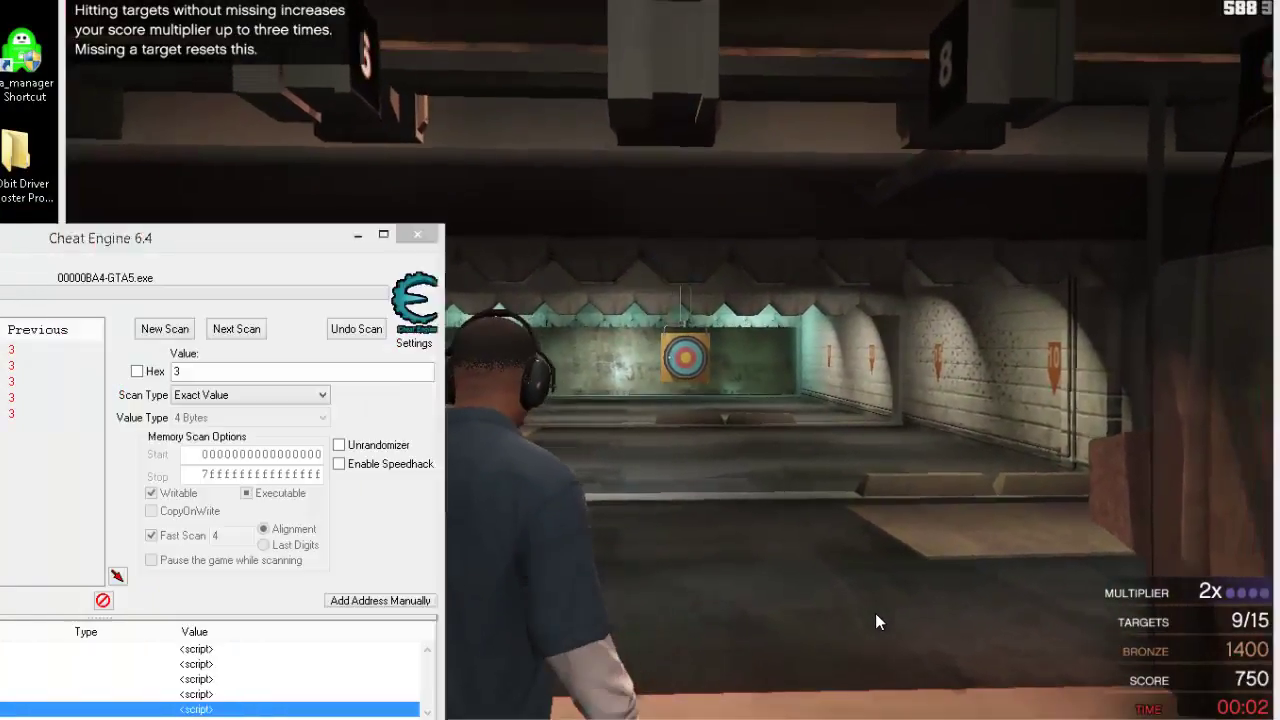
drag(264, 260, 847, 276)
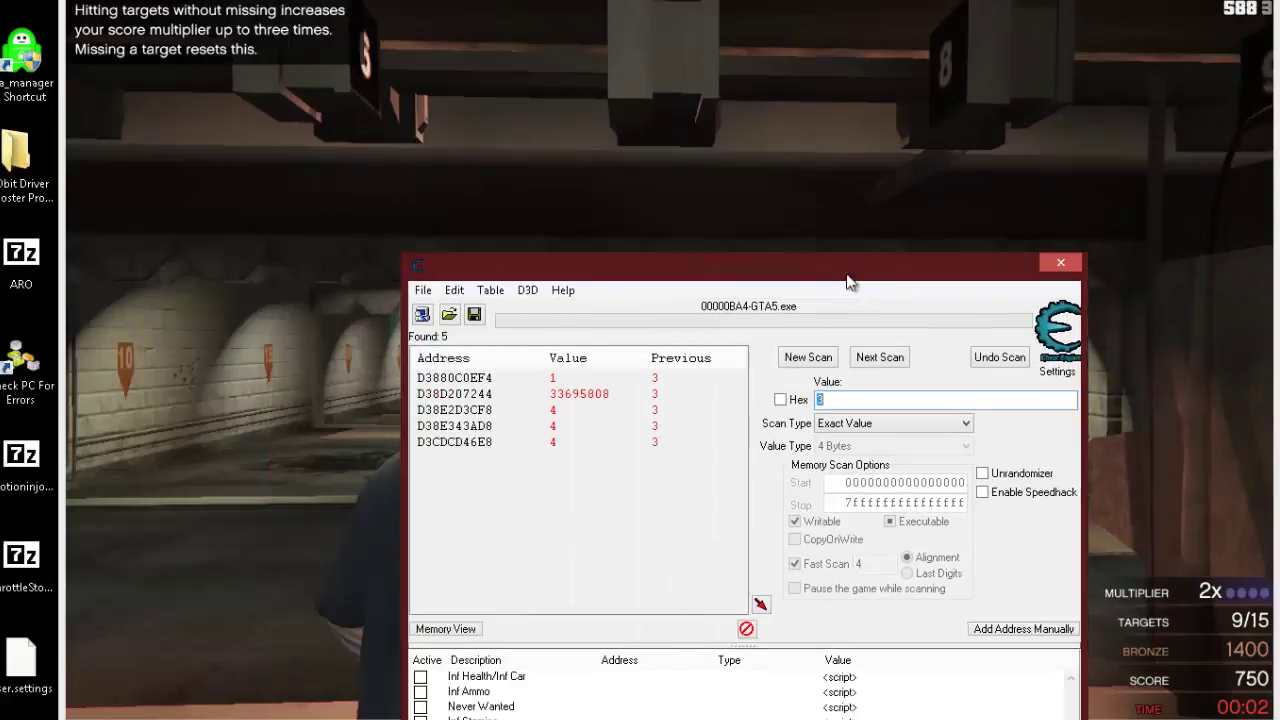
Step: Add the found addresses D38E2D3CF8, D38E343AD8 and D3CDCD46E8 to the address list and move the window aside
click(489, 418)
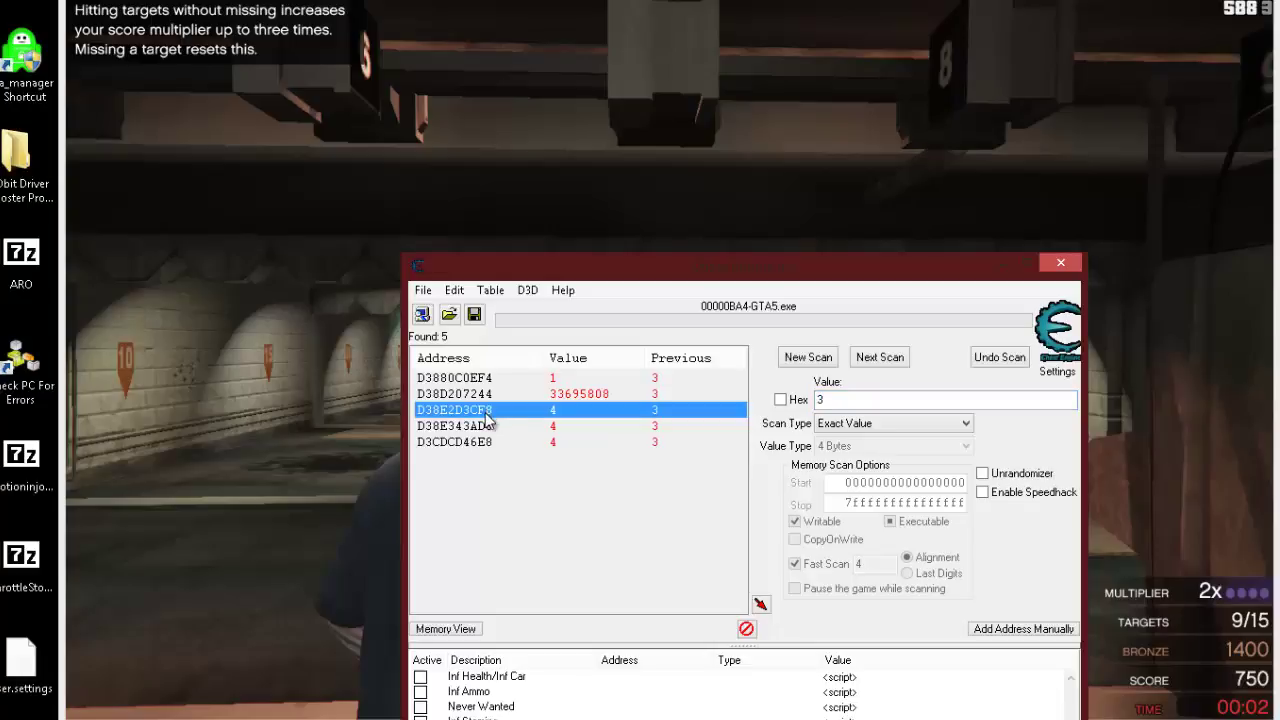
click(479, 430)
click(482, 443)
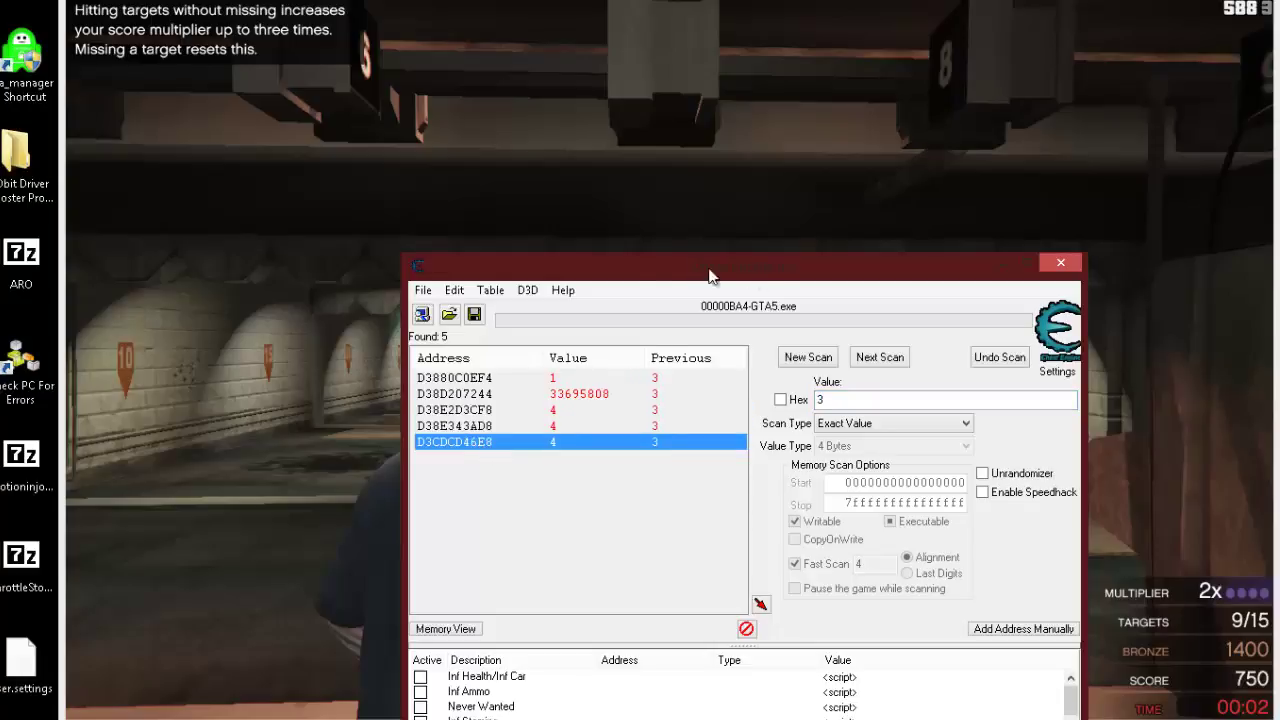
drag(710, 276, 60, 176)
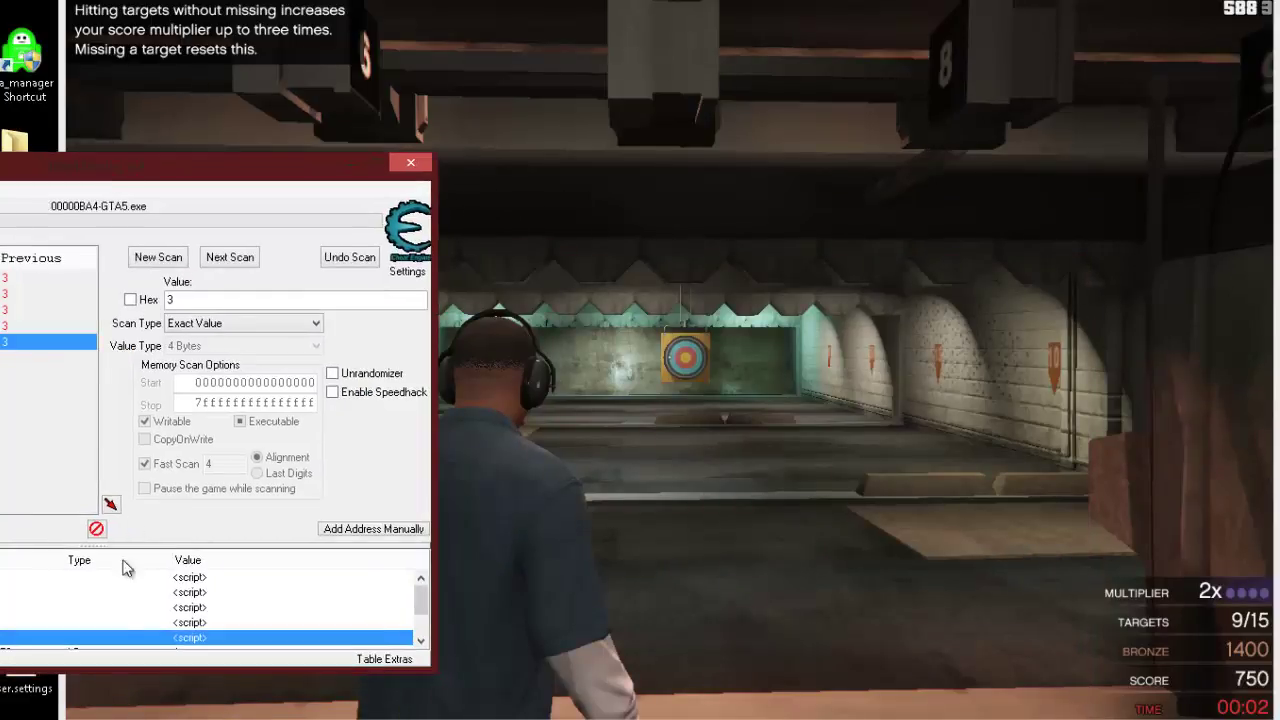
Step: Try setting the value of address D3CDCD46E8 to 0 and return to the game to test it
scroll(120, 633, down, 1)
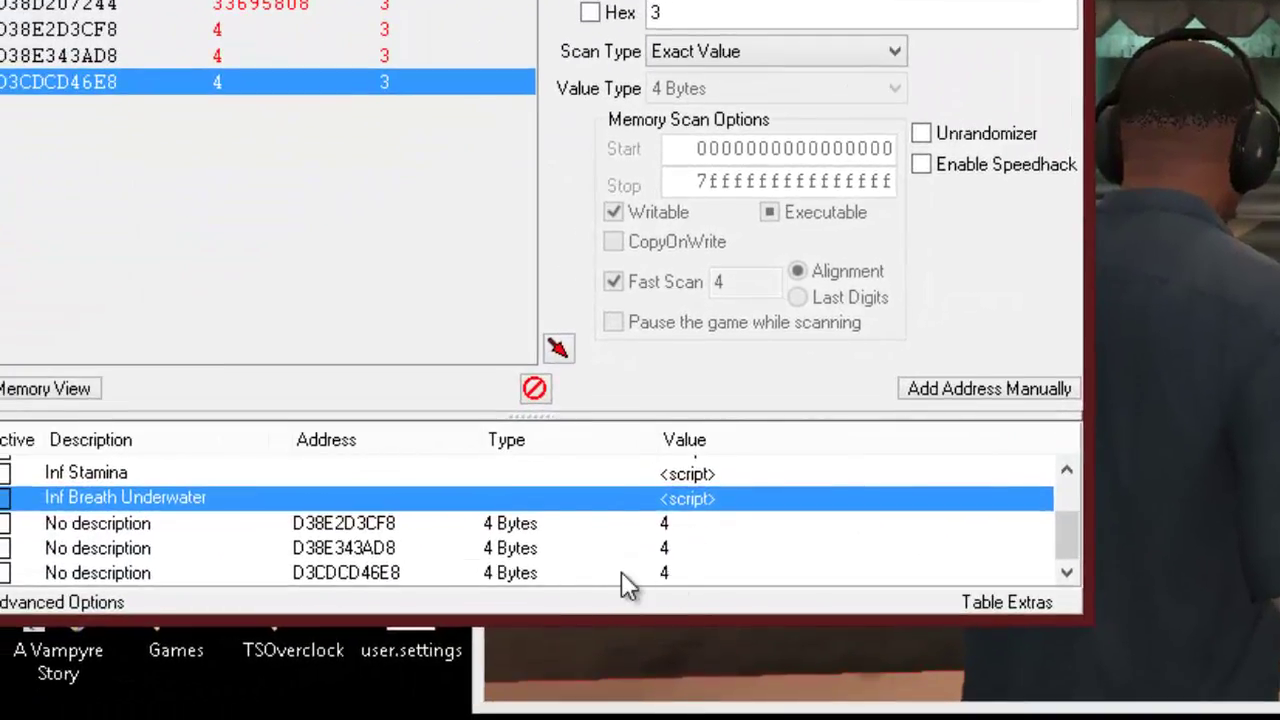
click(551, 575)
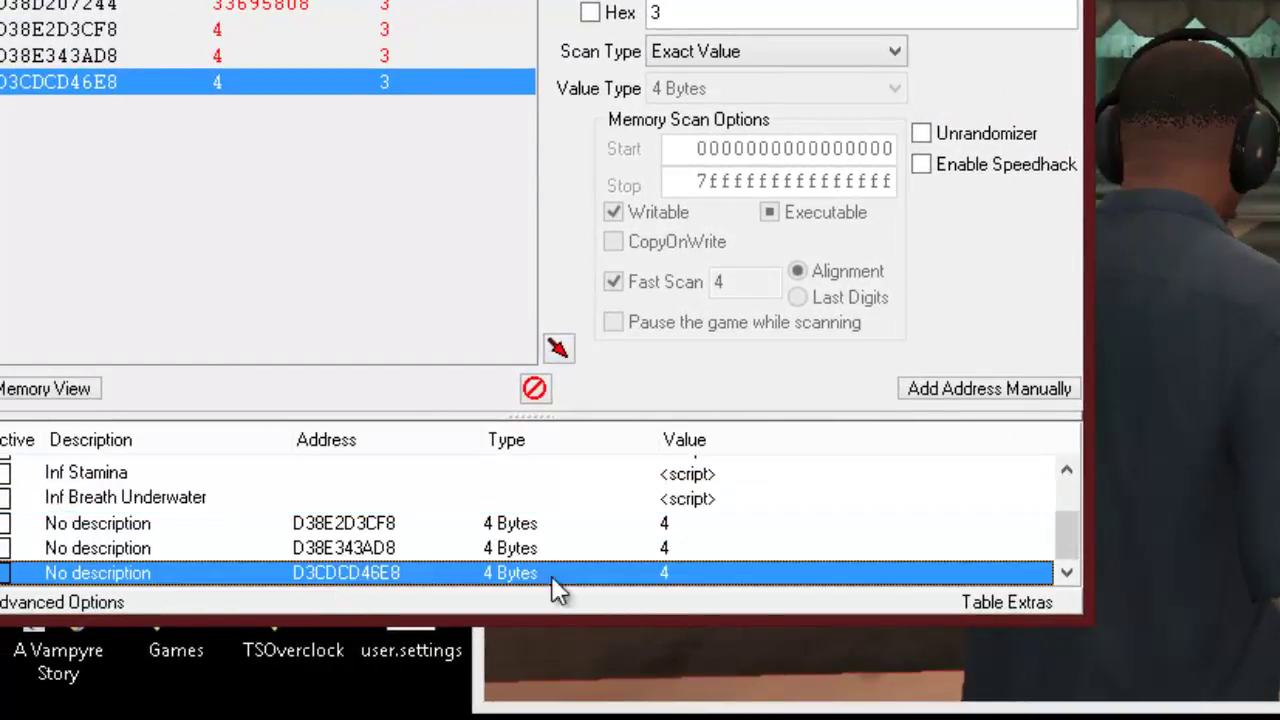
double_click(665, 576)
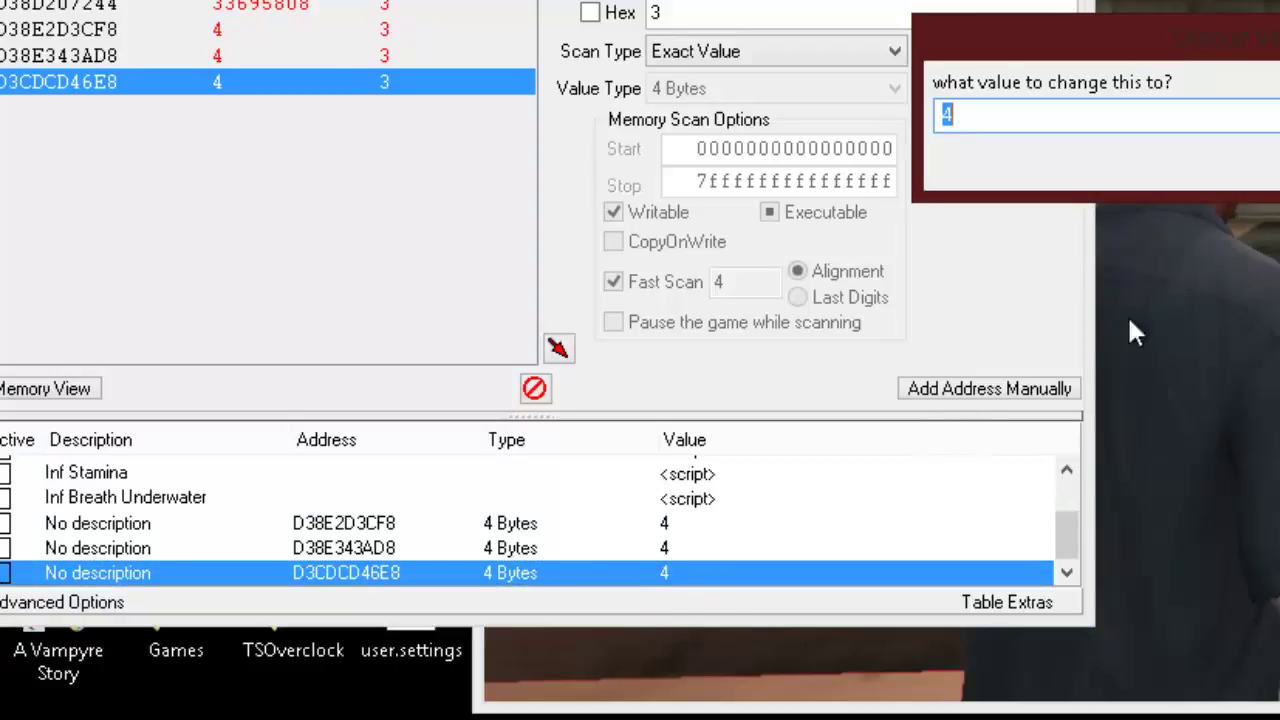
key(Return)
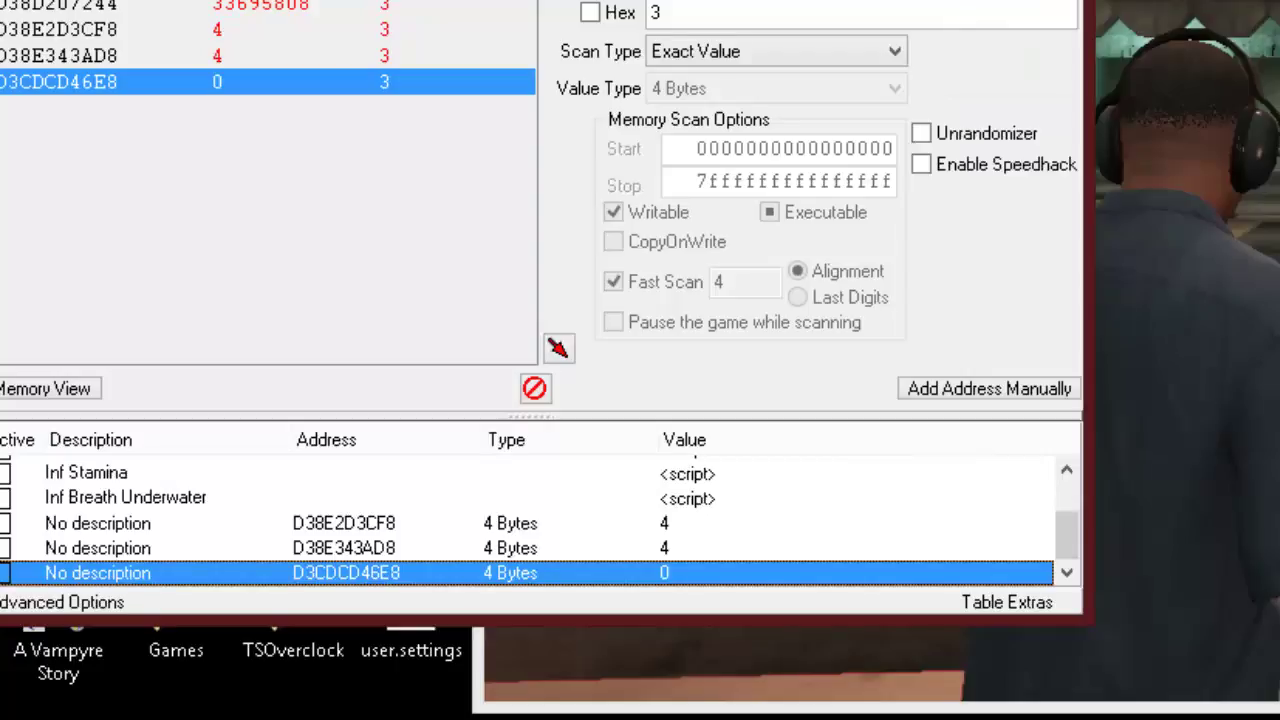
key(alt+Tab)
key(Escape)
key(Escape)
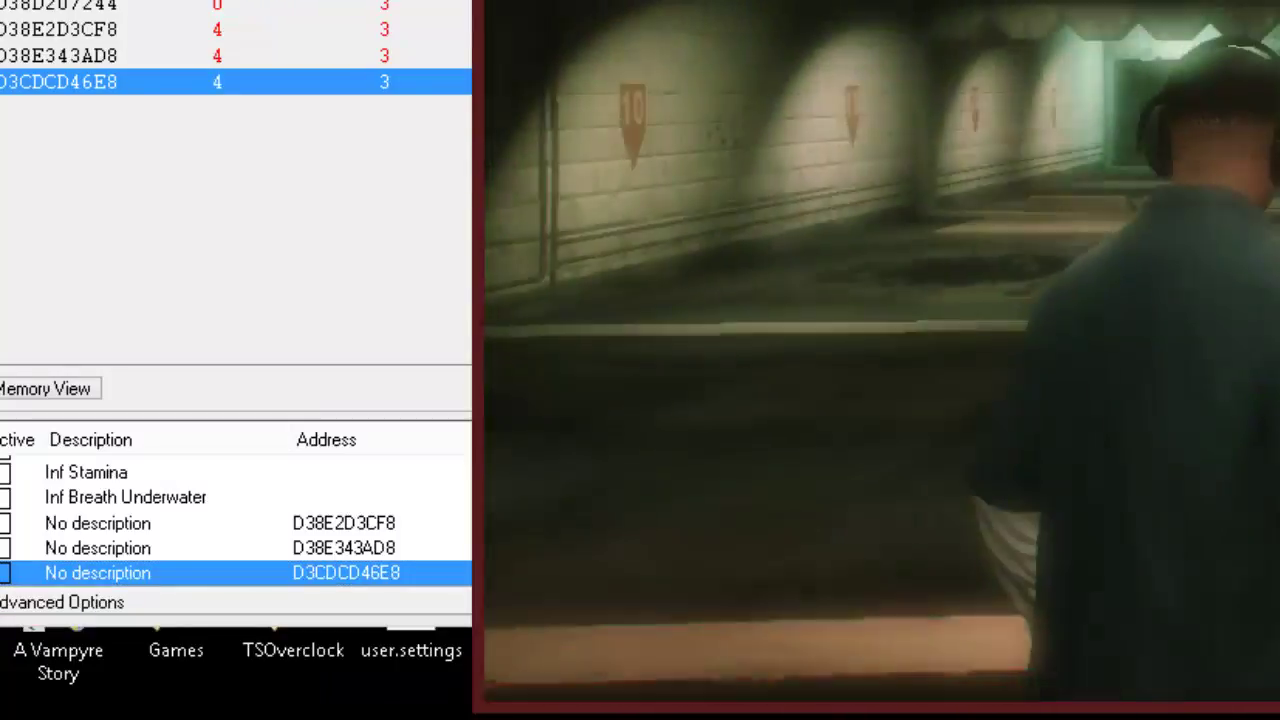
Step: Set the value of address D38E343AD8 to 0 in Cheat Engine and return to the game to check the multiplier
key(alt+Tab)
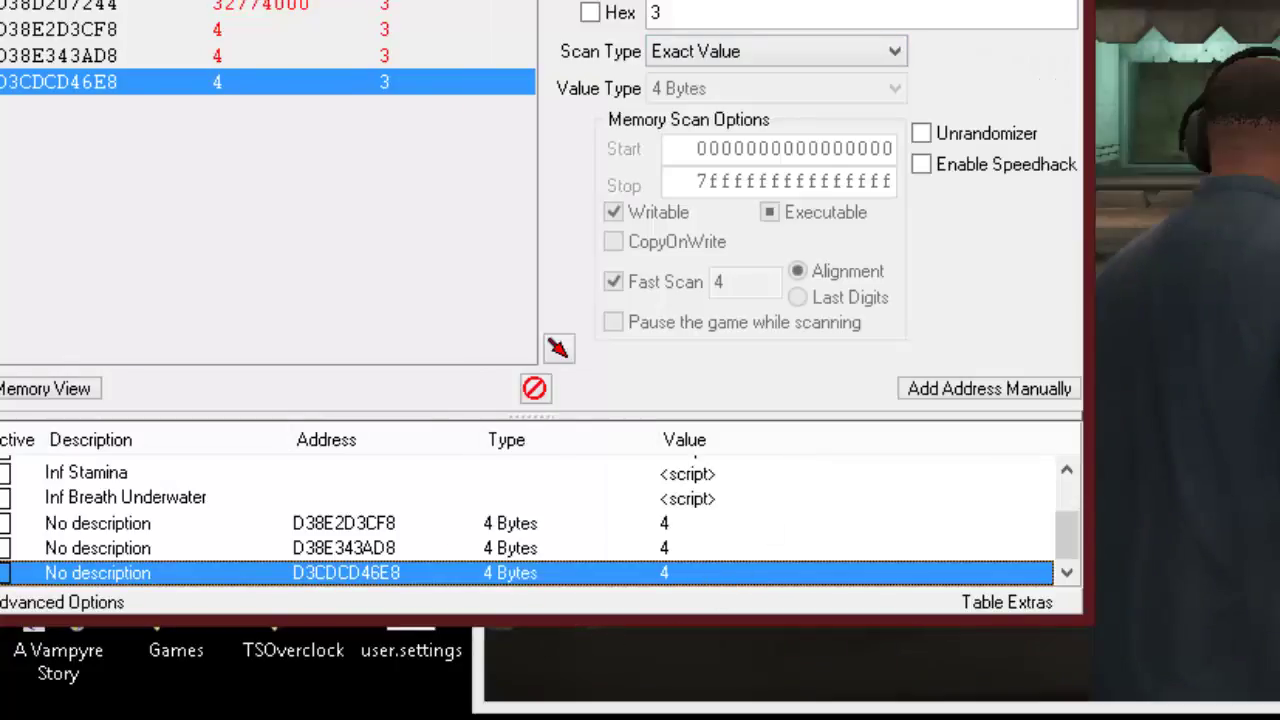
drag(700, 6, 810, 0)
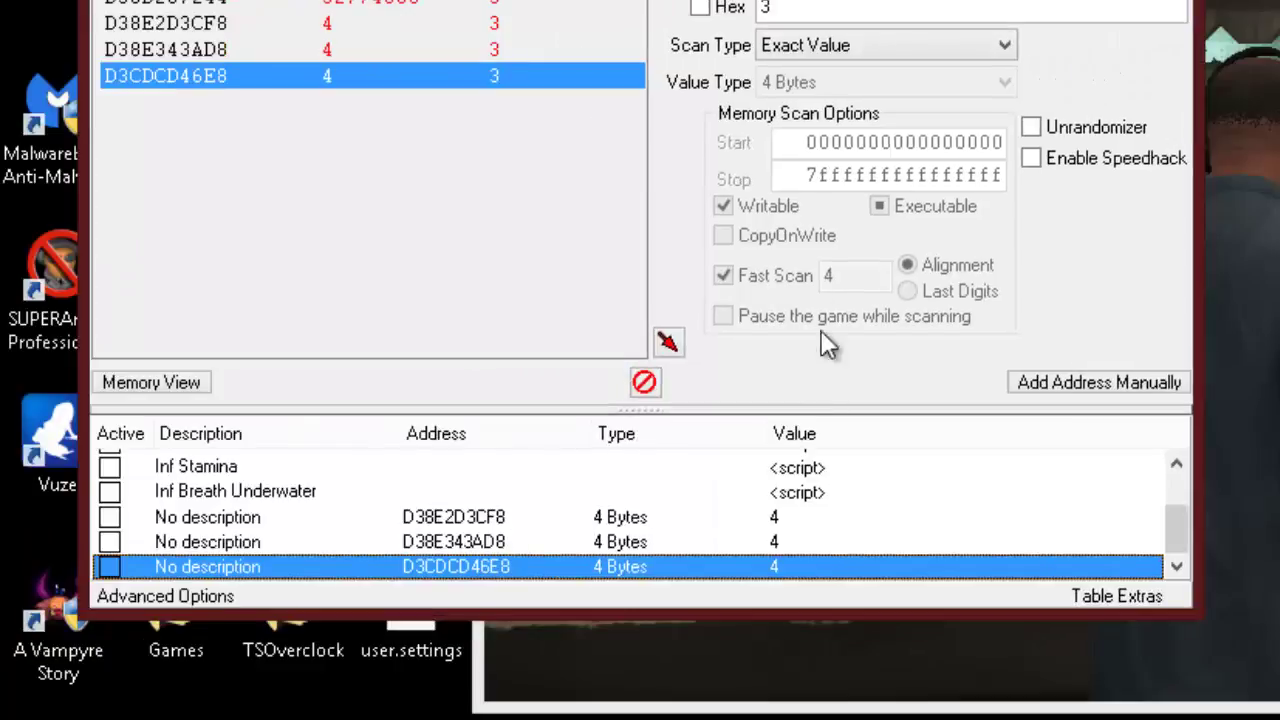
double_click(775, 541)
text(0)
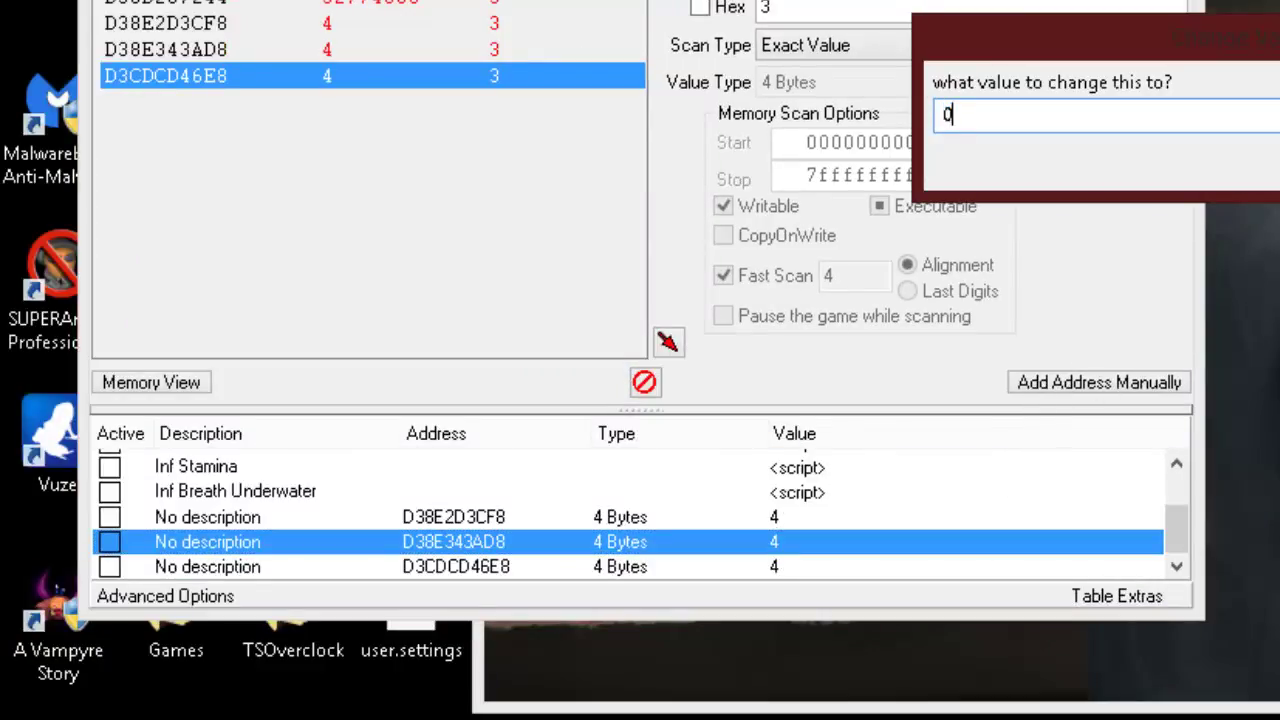
key(Return)
key(alt+Tab)
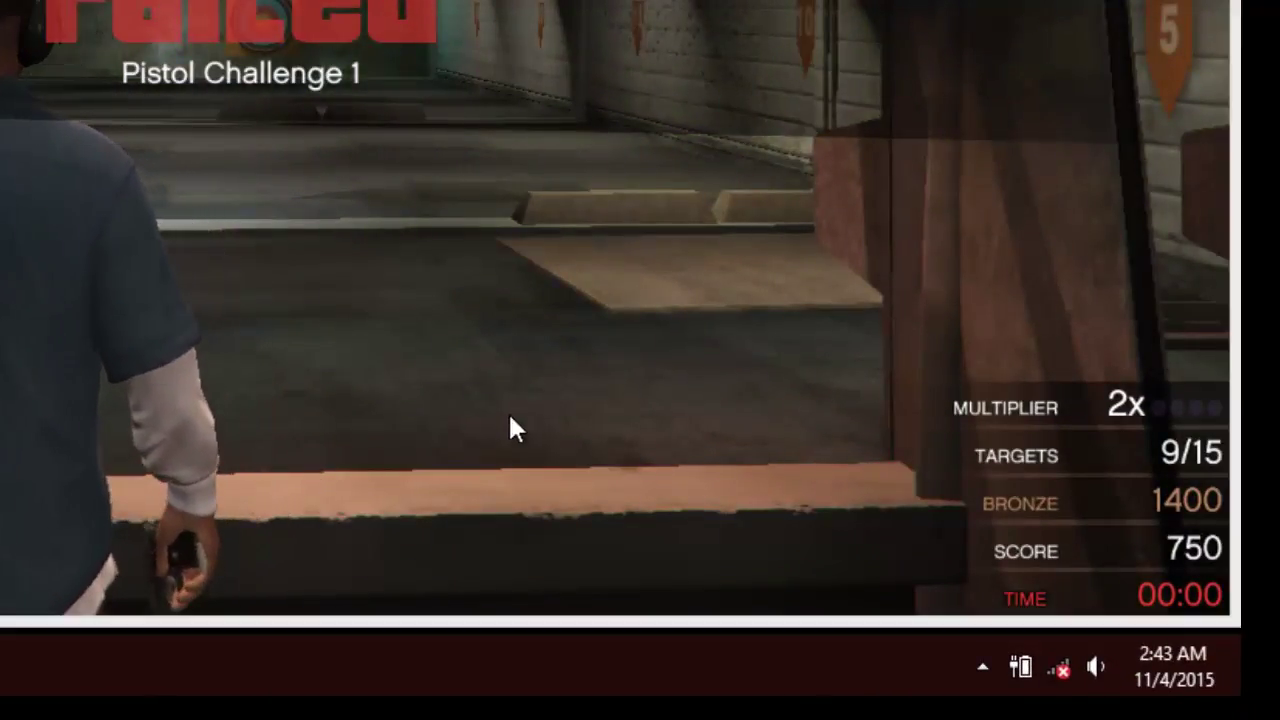
Step: Restart Challenge 1 with the Pistol and set the value of address D38E343AD8 to 4 in Cheat Engine during the countdown
key(Escape)
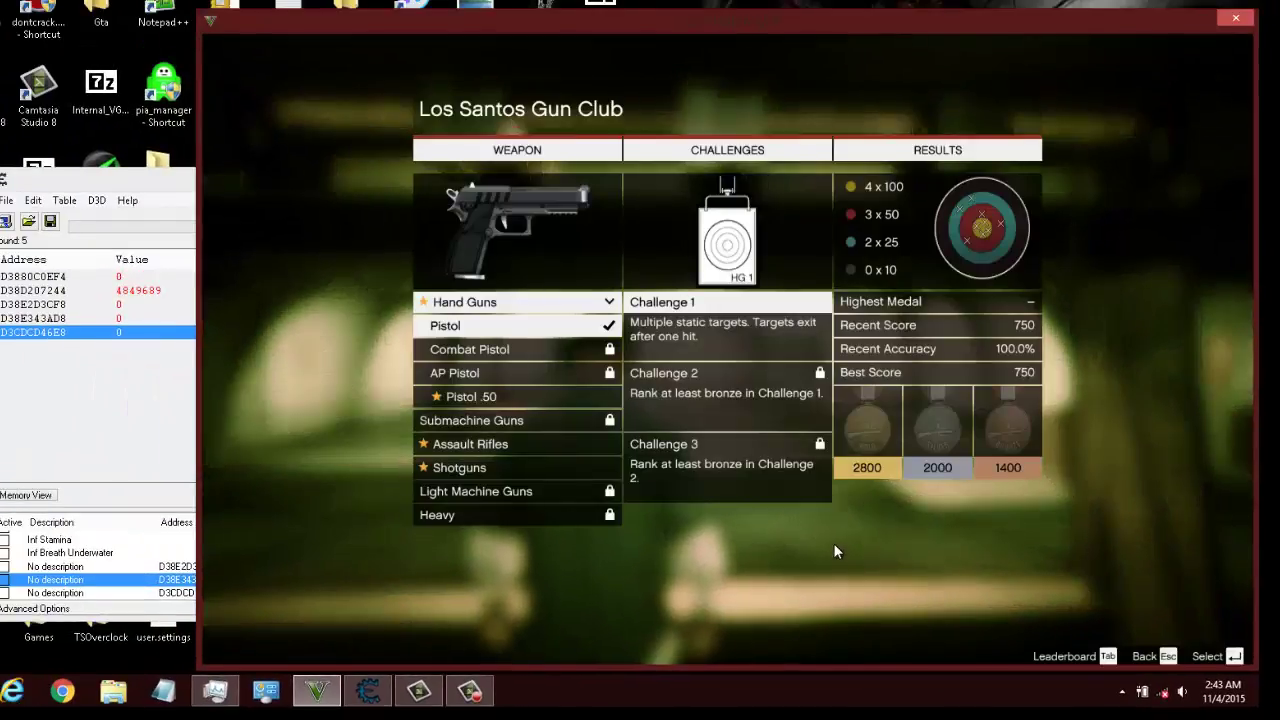
key(Return)
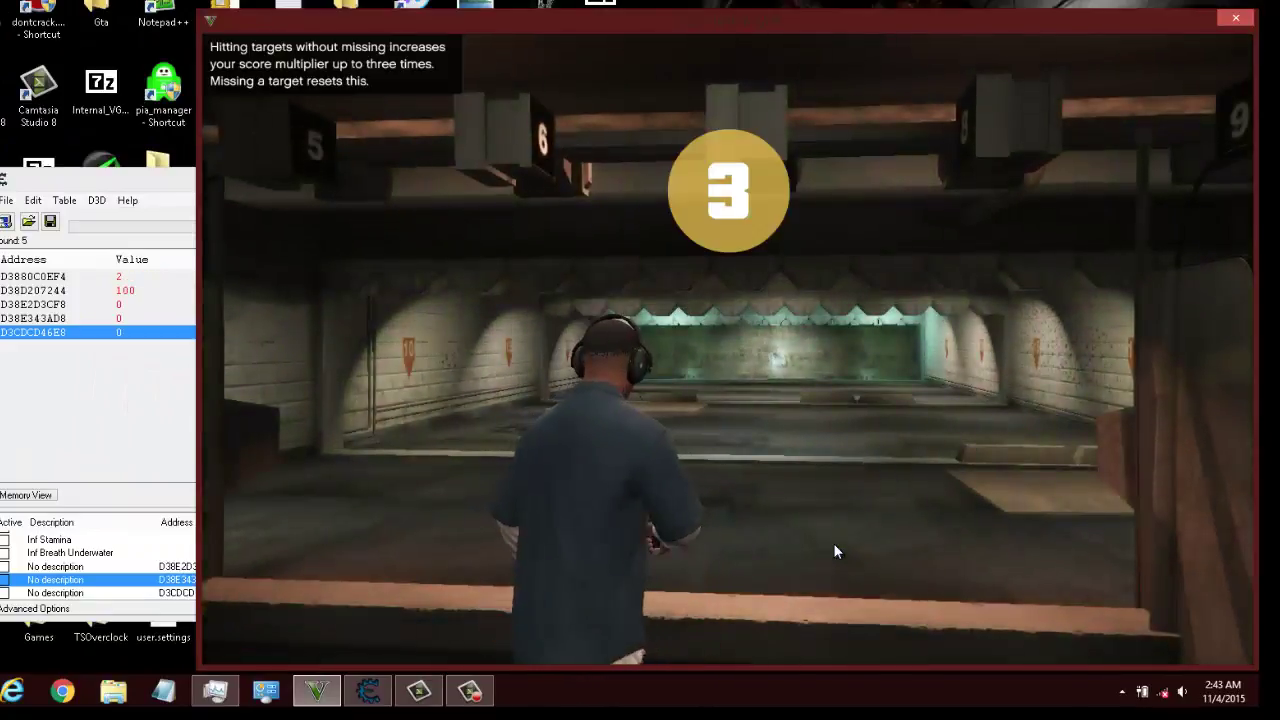
key(alt+Tab)
key(Tab)
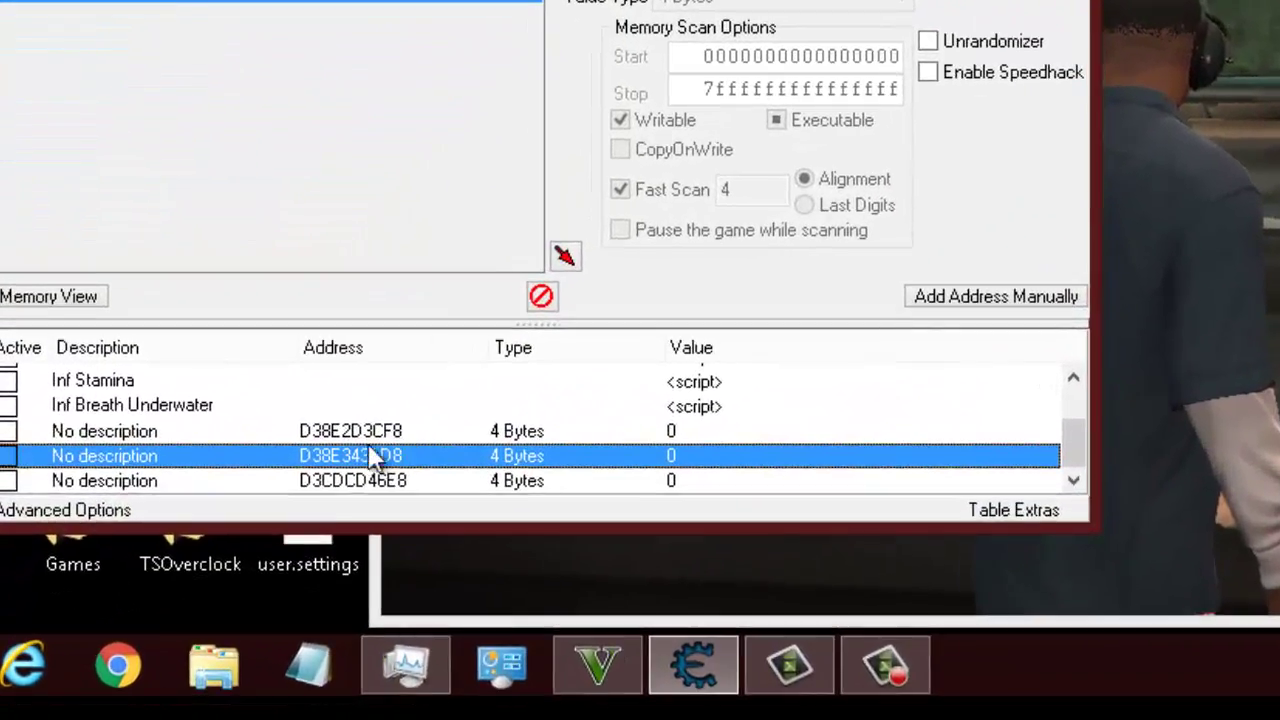
double_click(672, 460)
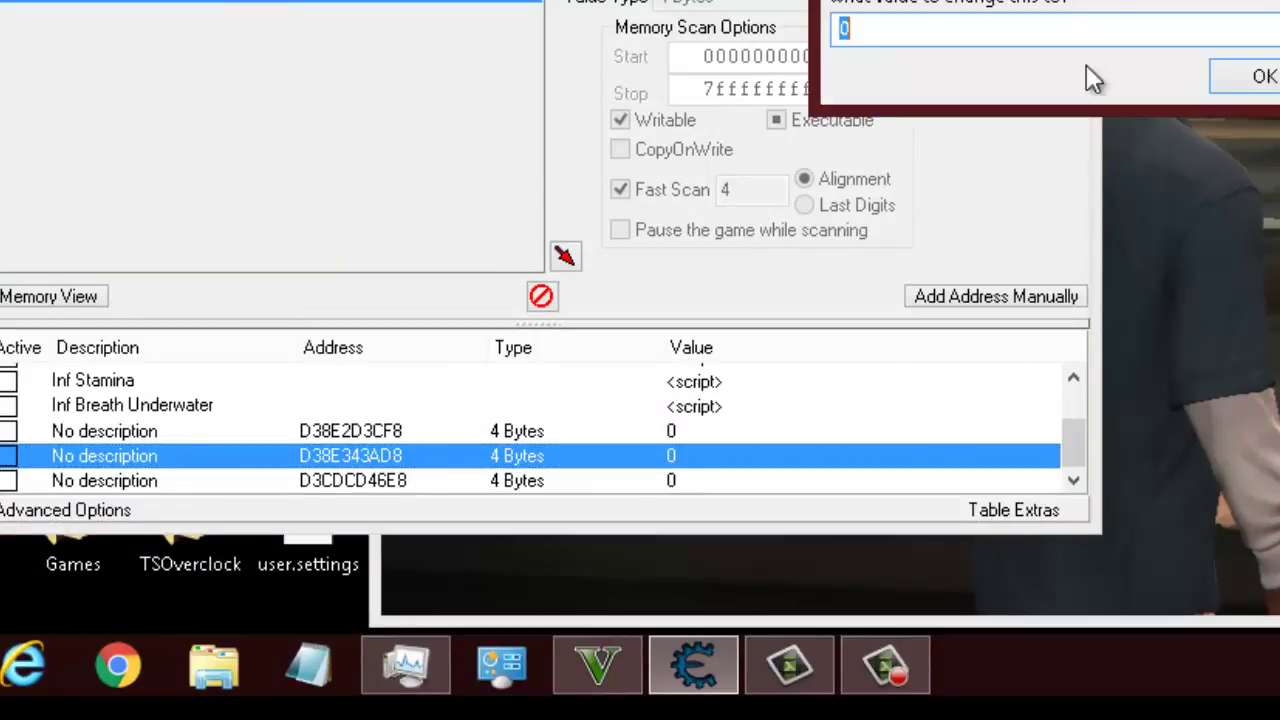
drag(1246, 2, 1047, 245)
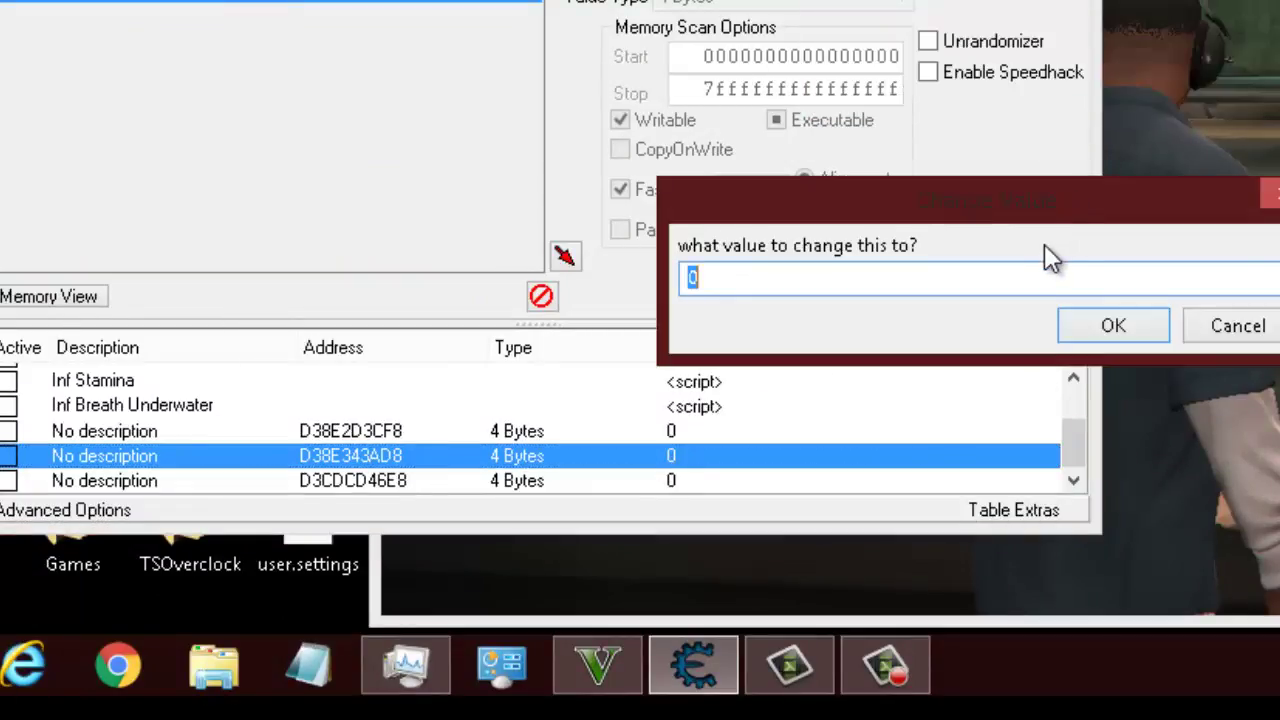
text(4)
click(1113, 330)
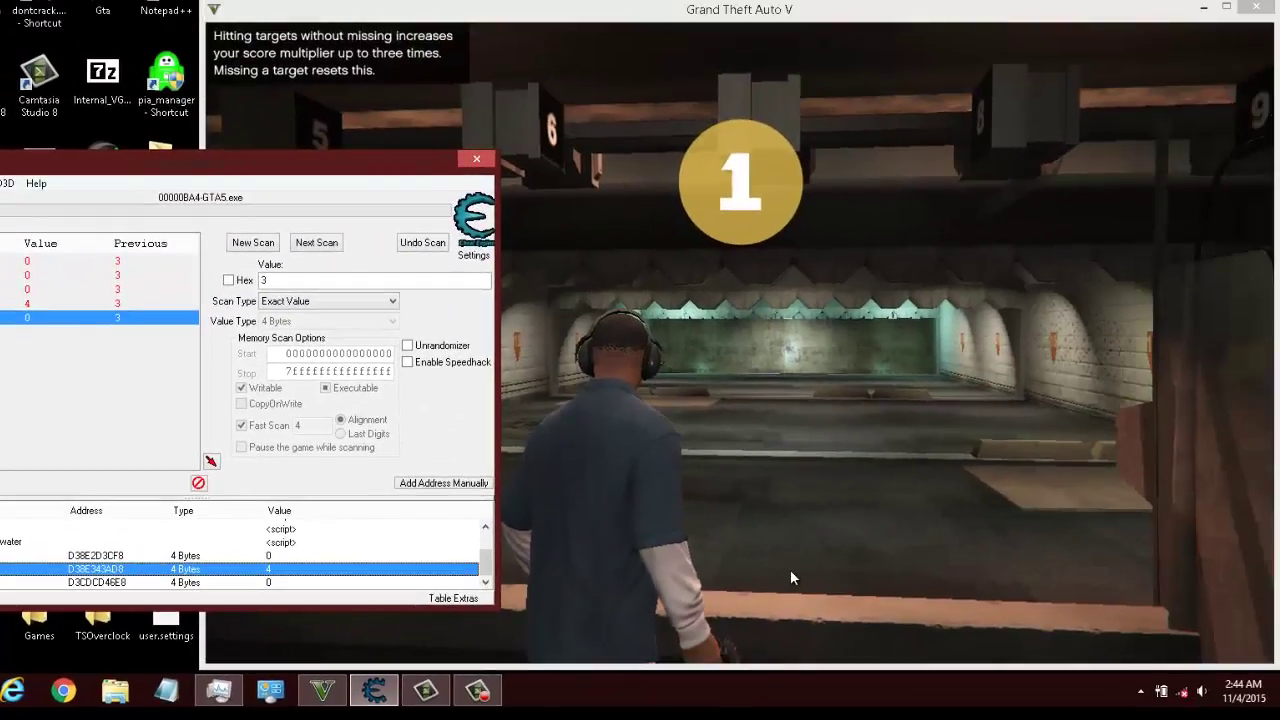
Step: Return to Grand Theft Auto V and shoot all 15 targets of the Pistol Challenge 1 without missing
click(790, 571)
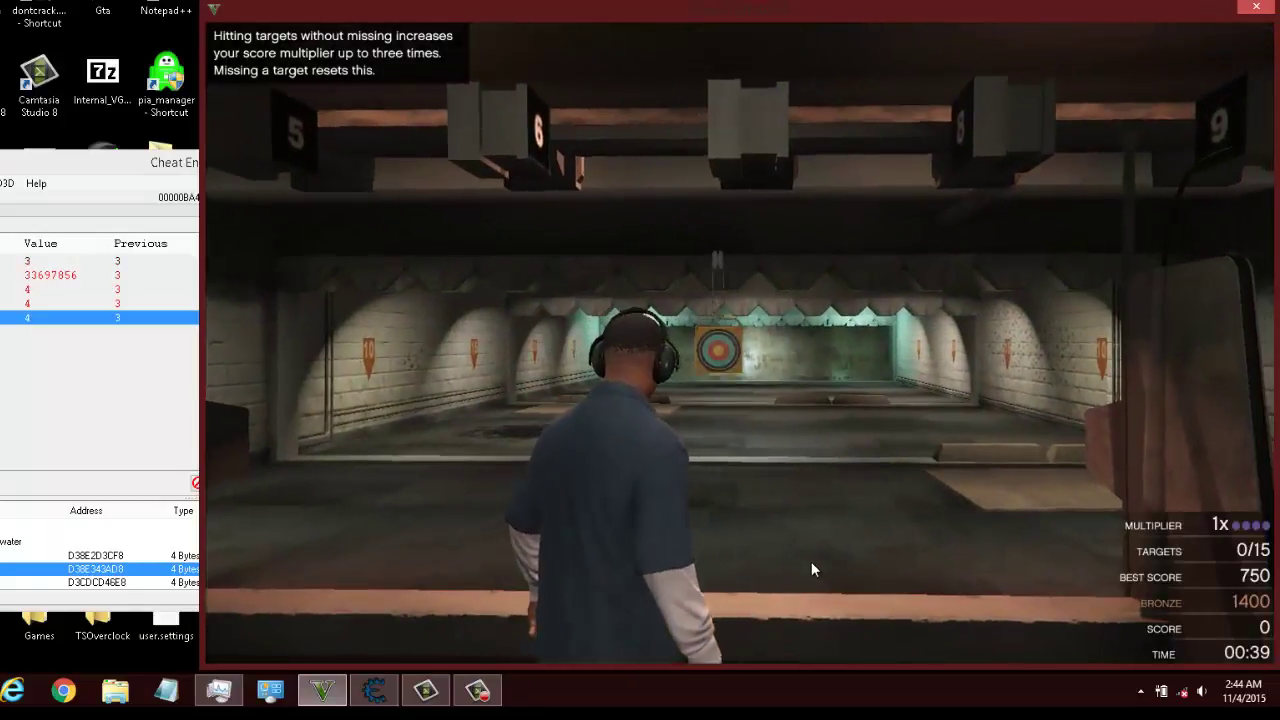
right_click(811, 562)
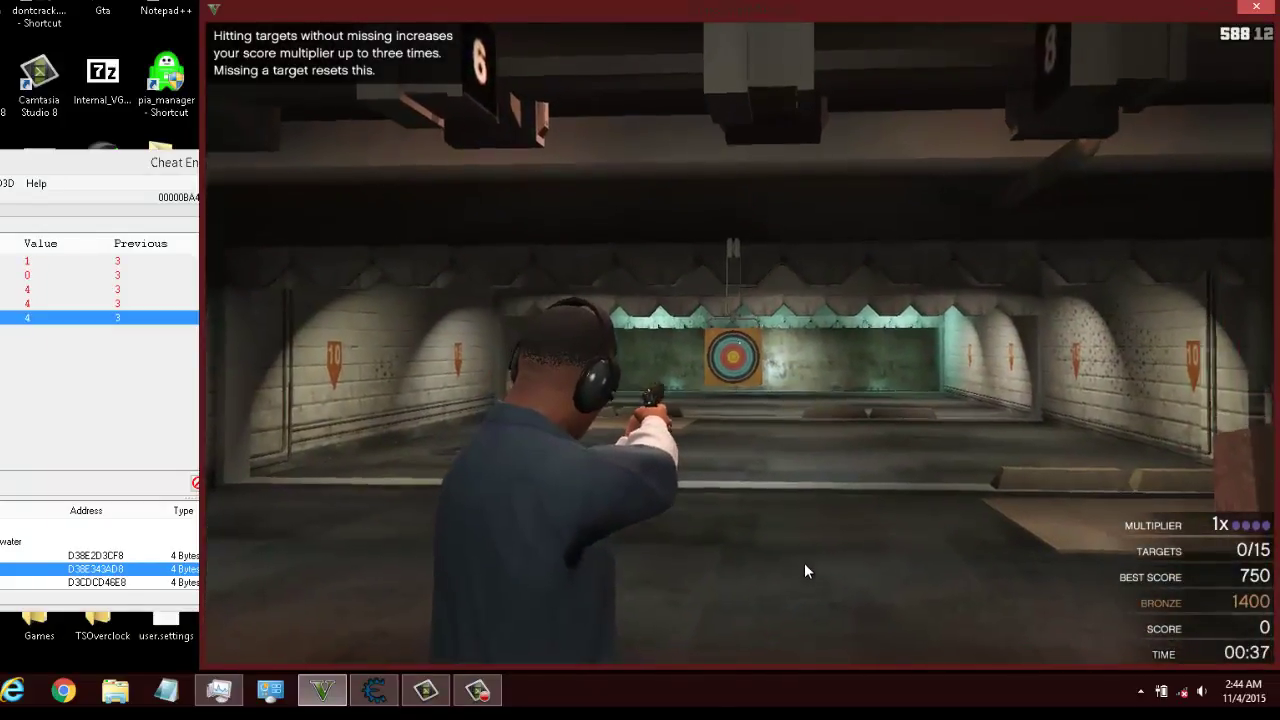
click(799, 568)
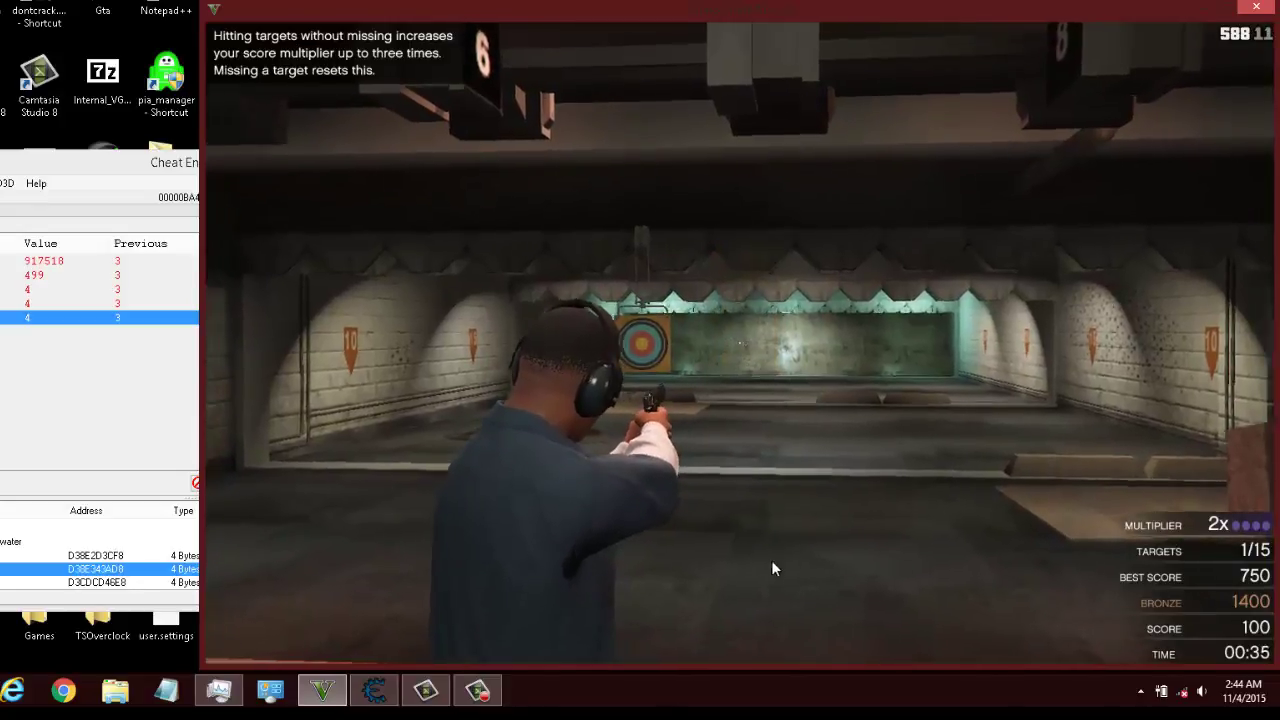
click(755, 569)
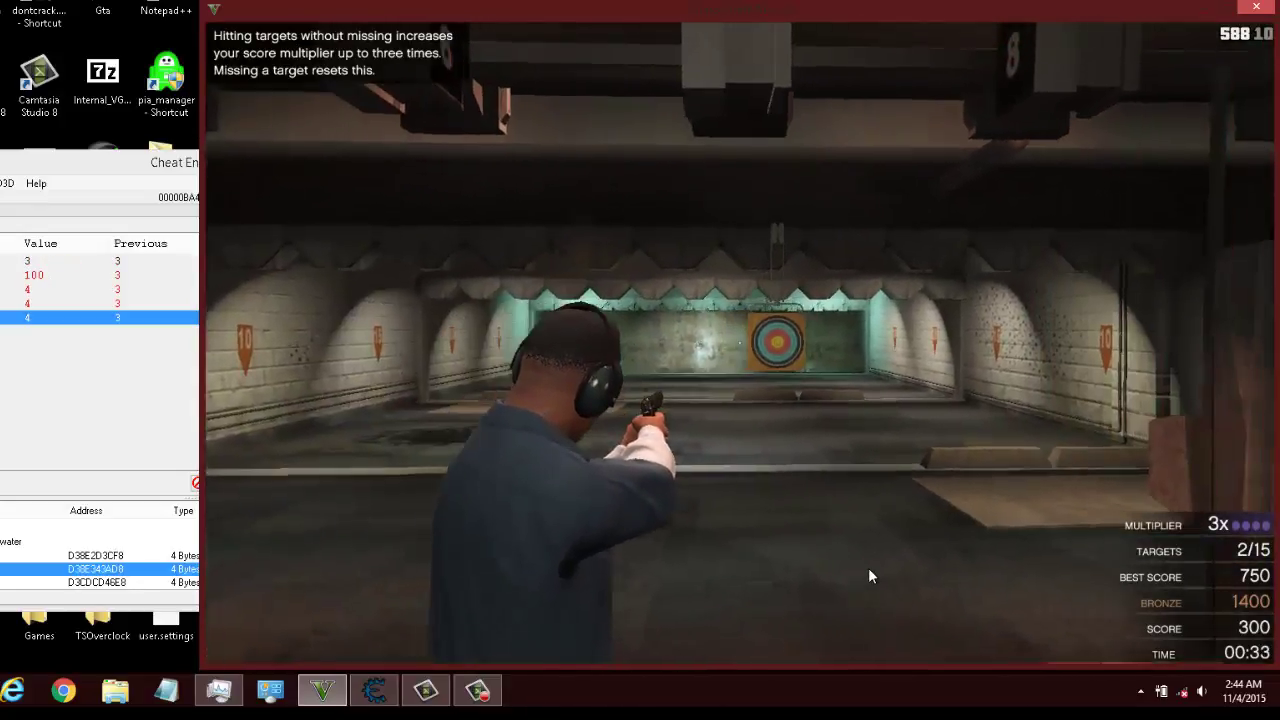
click(878, 571)
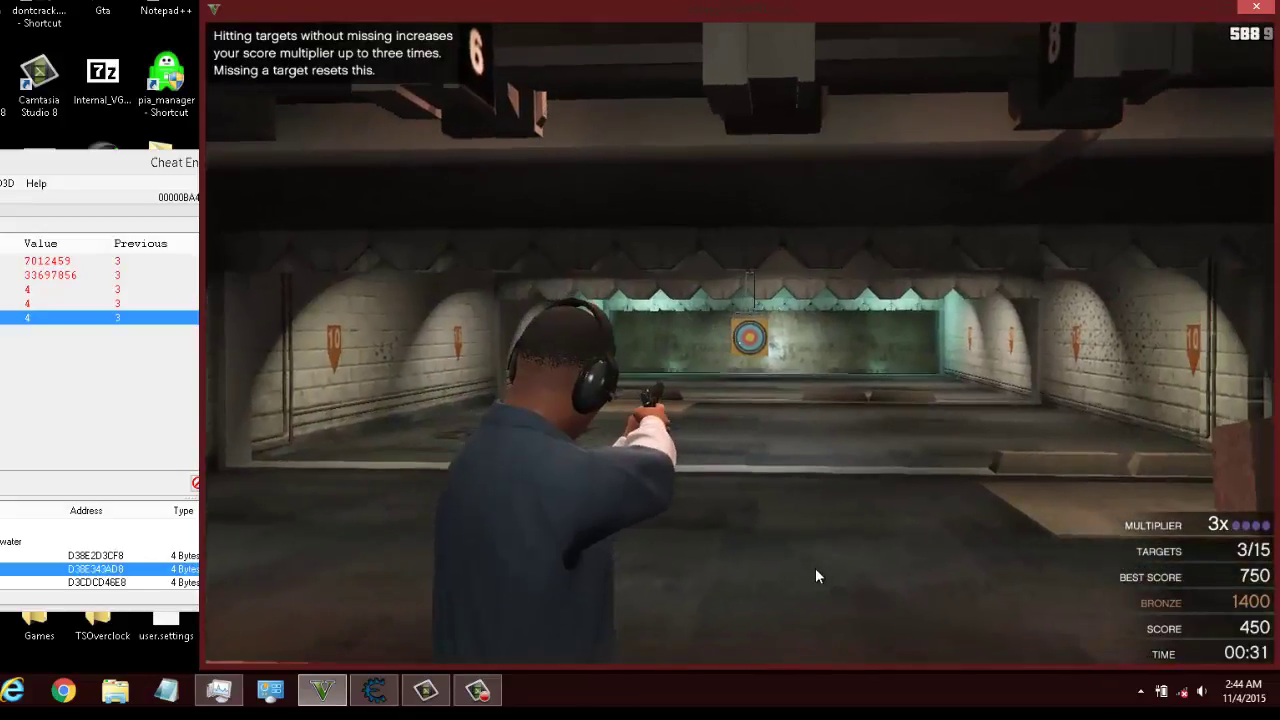
click(821, 568)
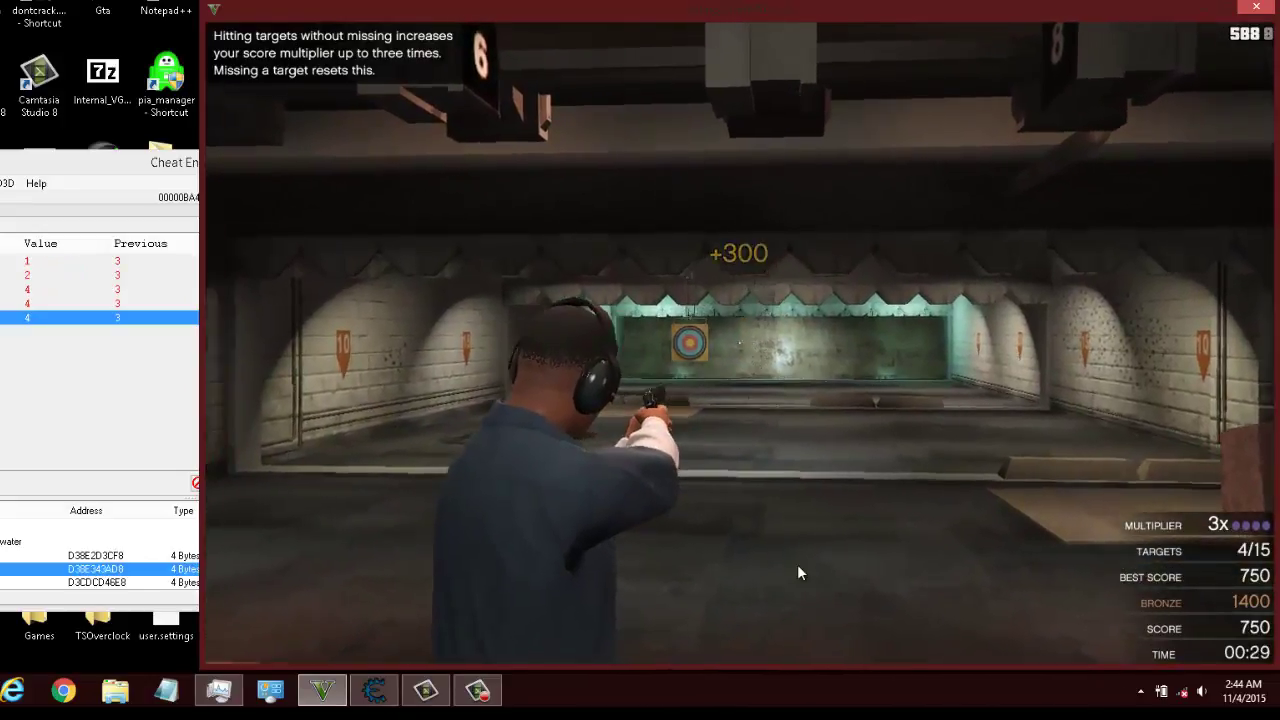
click(778, 562)
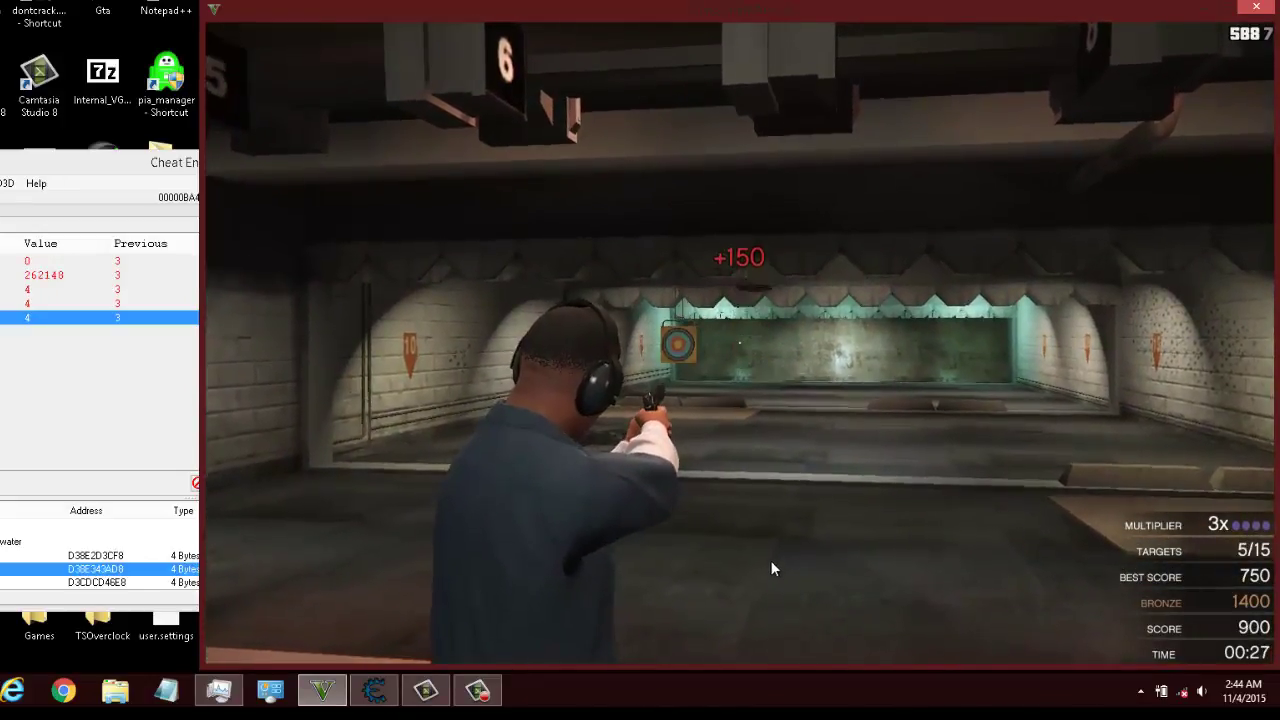
click(760, 563)
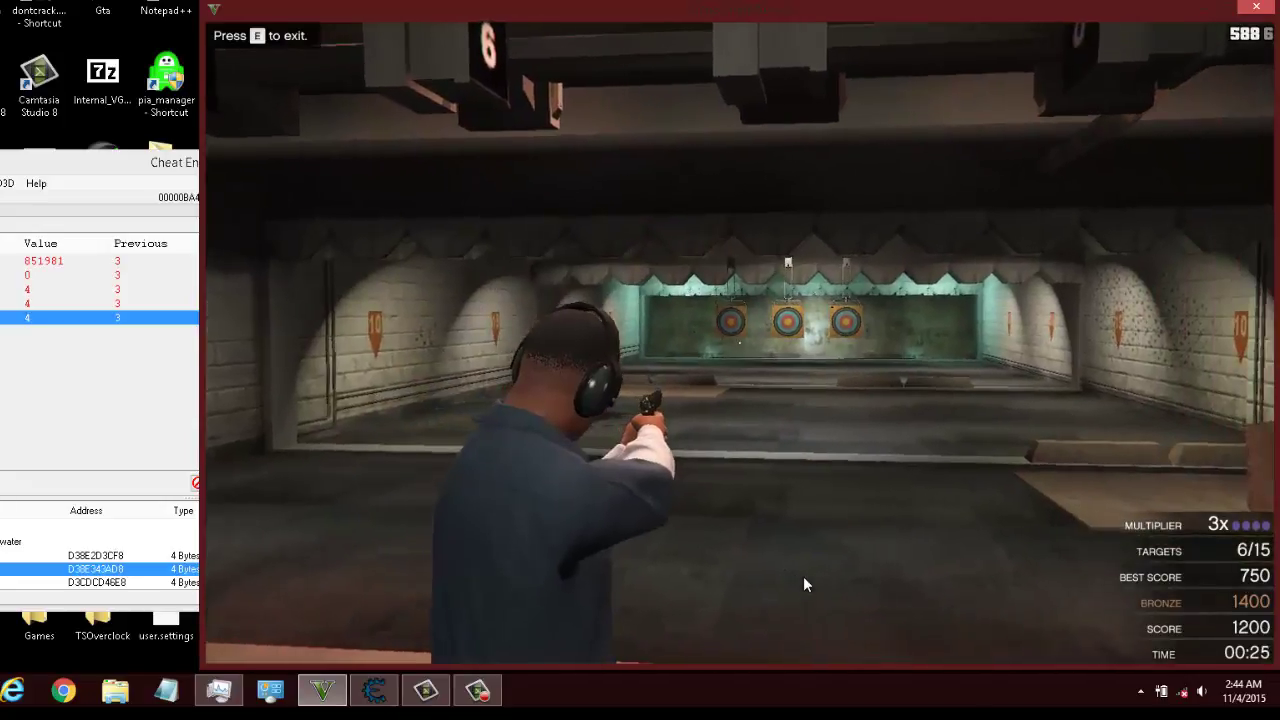
click(799, 568)
click(812, 570)
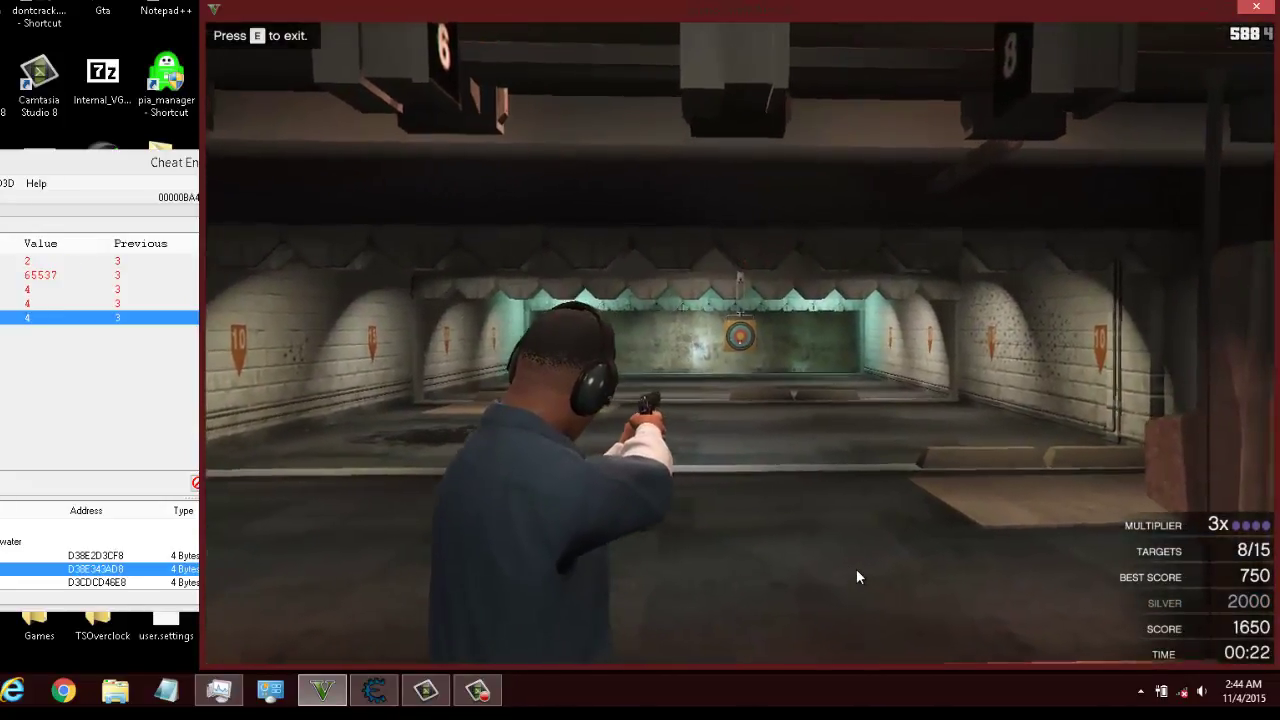
click(856, 568)
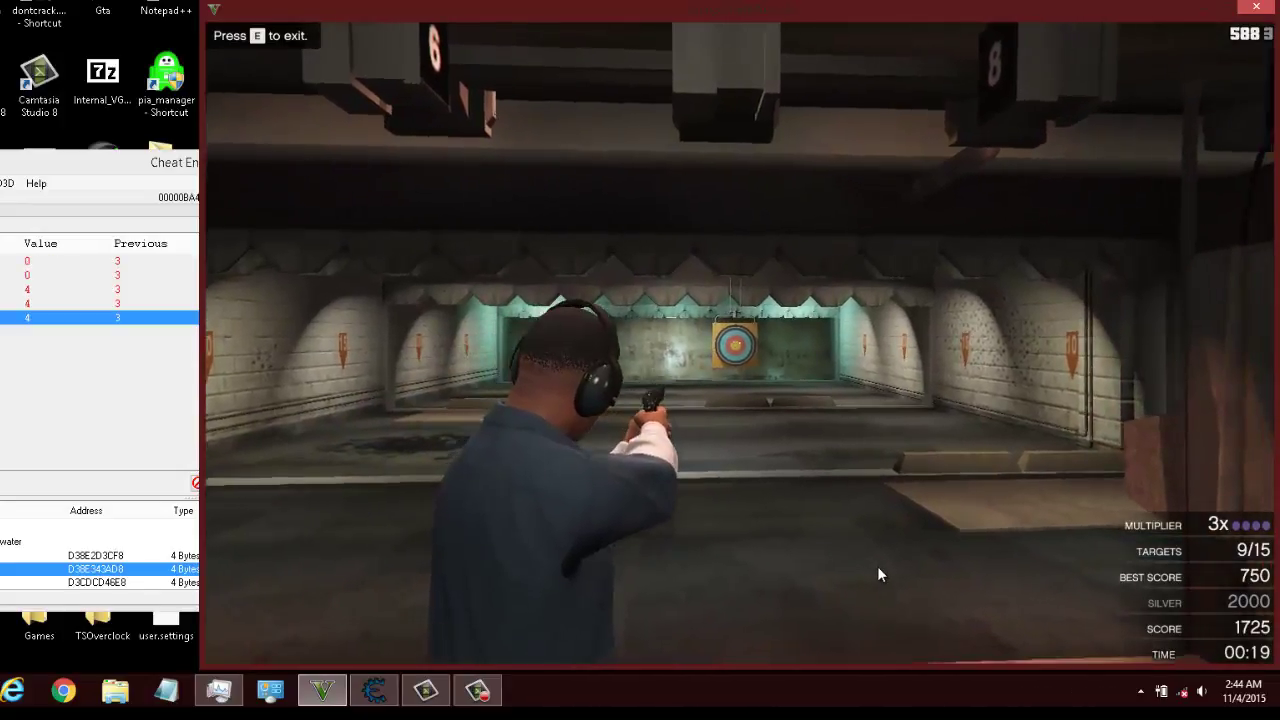
click(870, 574)
click(830, 570)
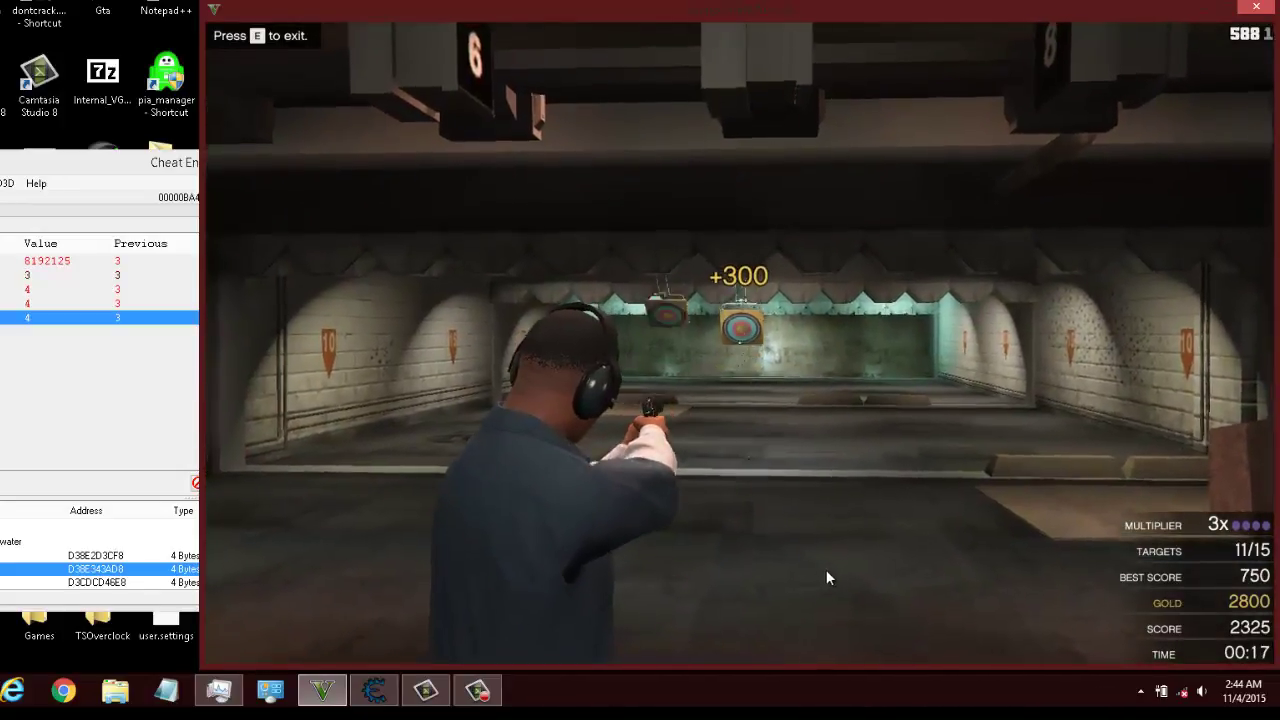
click(786, 574)
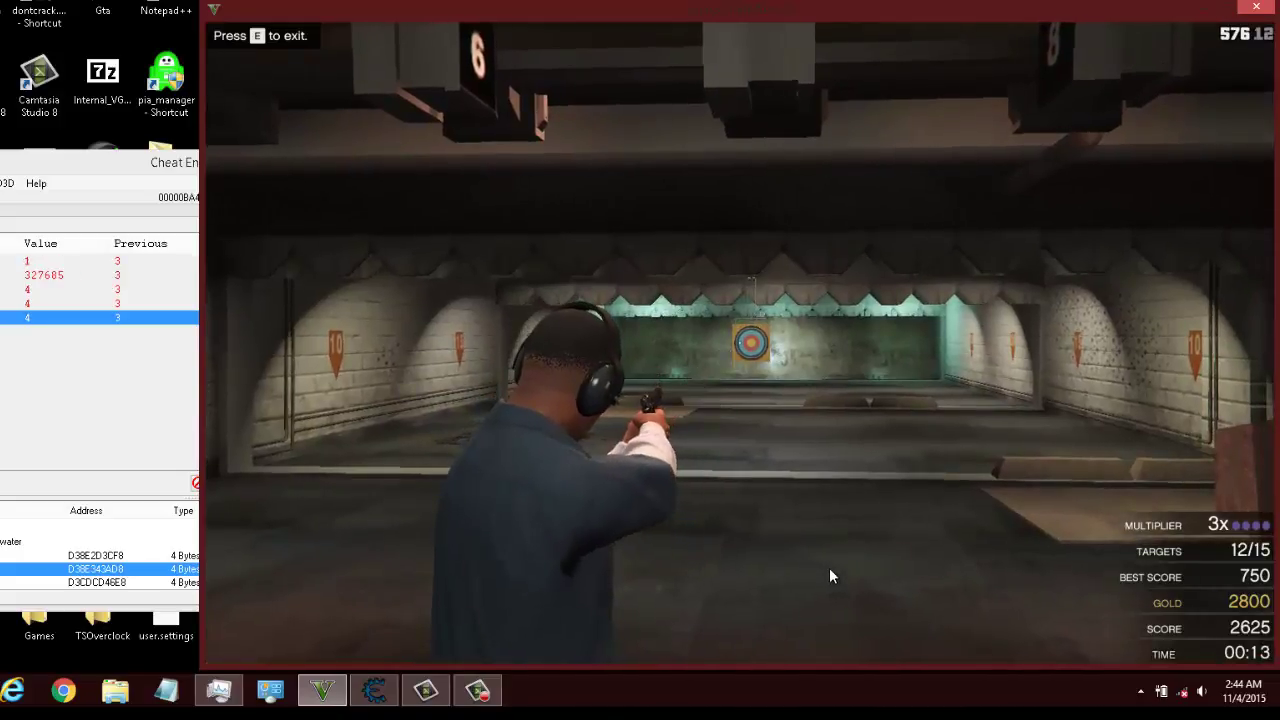
click(834, 573)
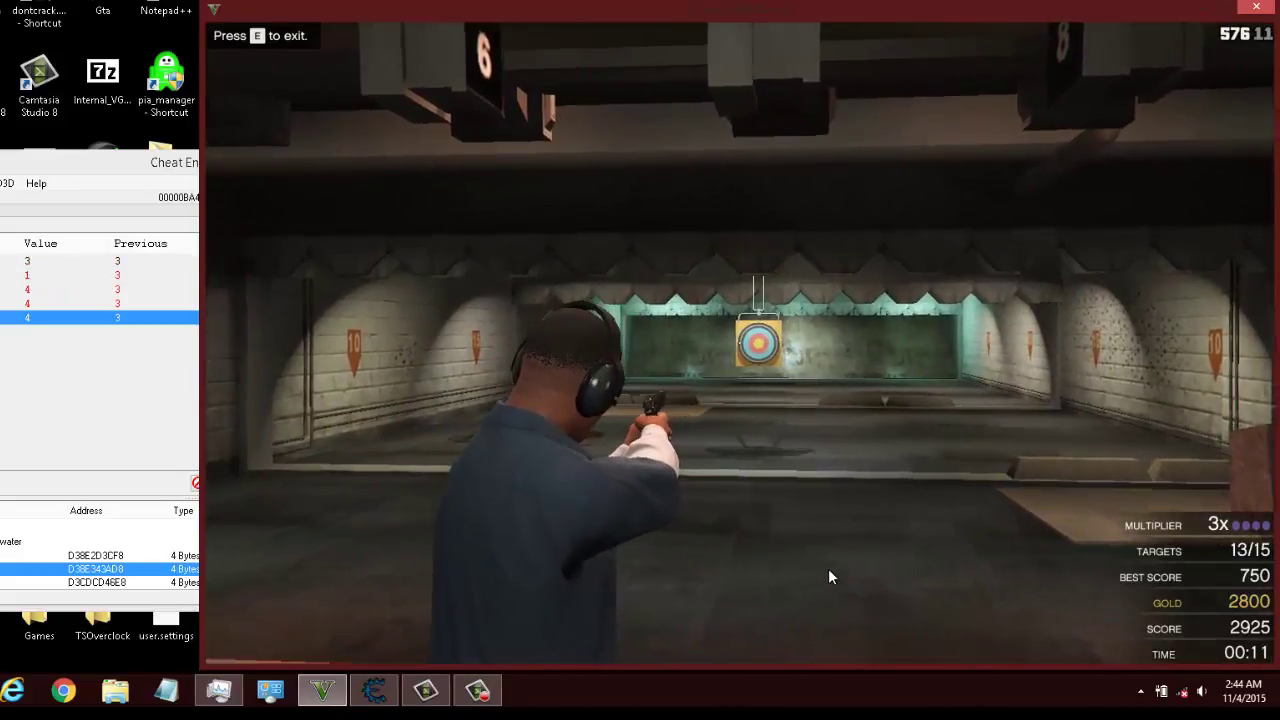
click(830, 574)
click(822, 569)
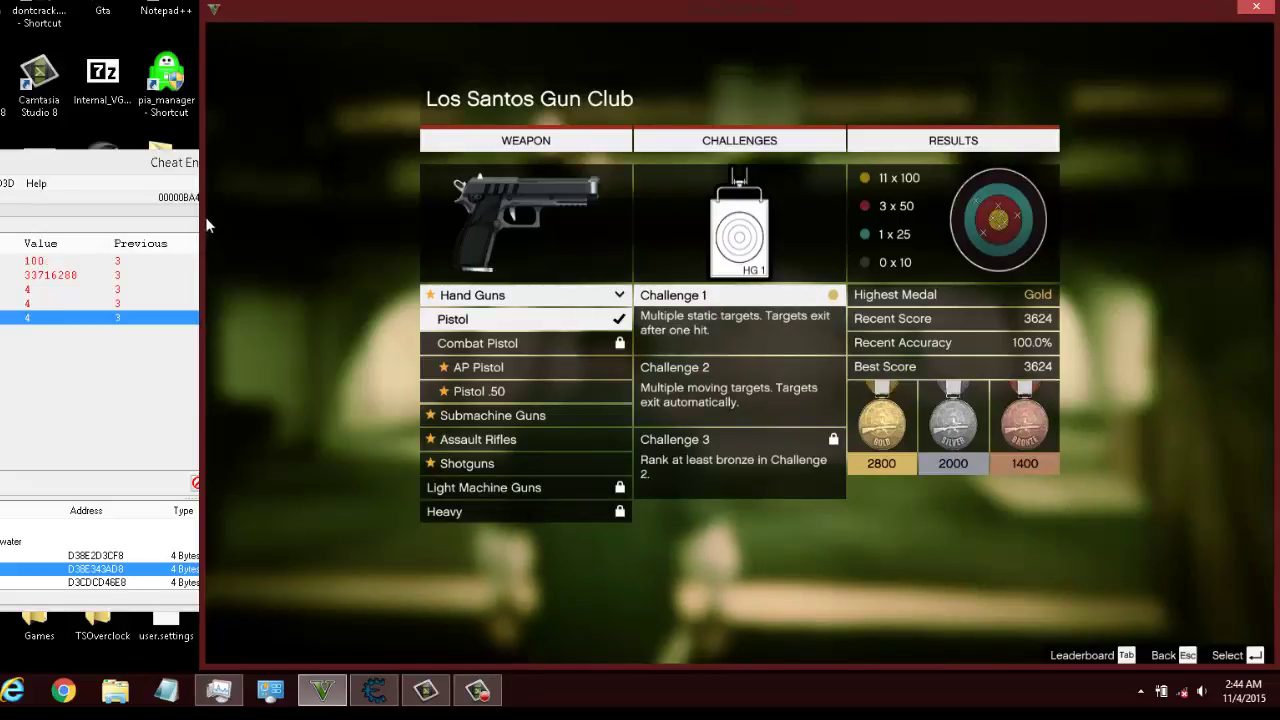
Step: Switch to Cheat Engine, find out what writes to address D38E343AD8, and move the opcode window out of the way
key(alt+Tab)
drag(152, 174, 446, 166)
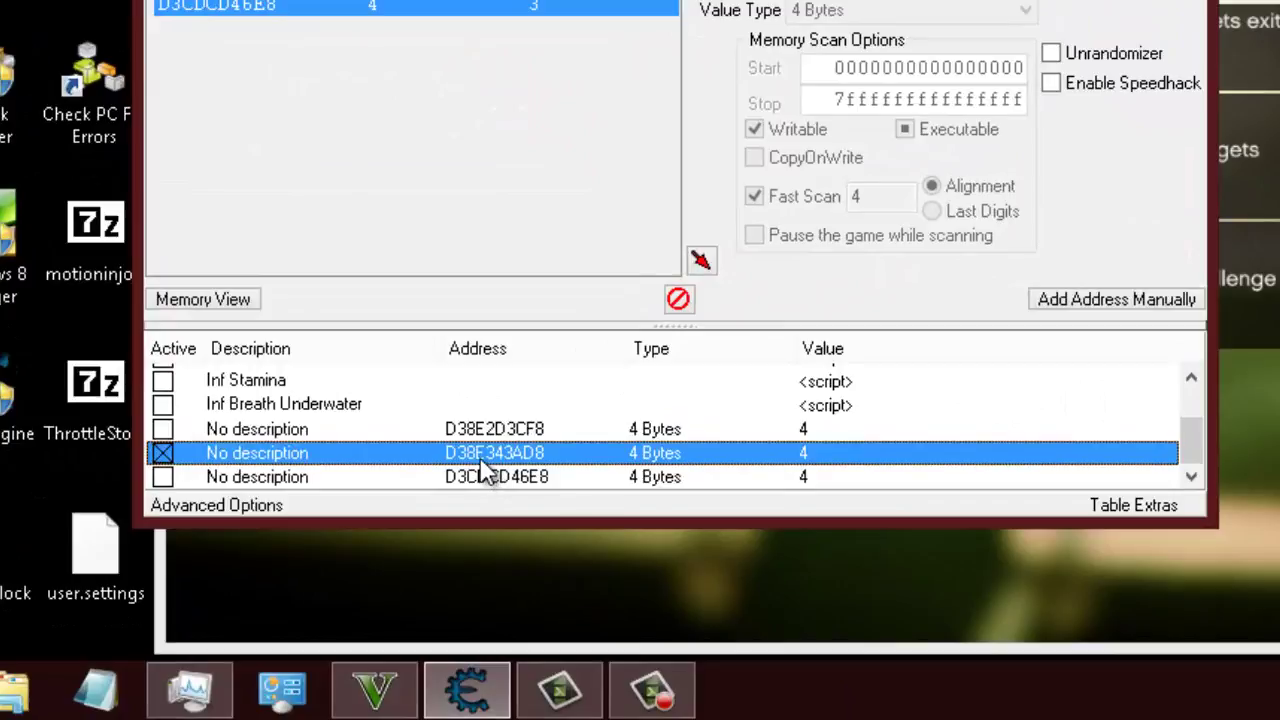
right_click(480, 462)
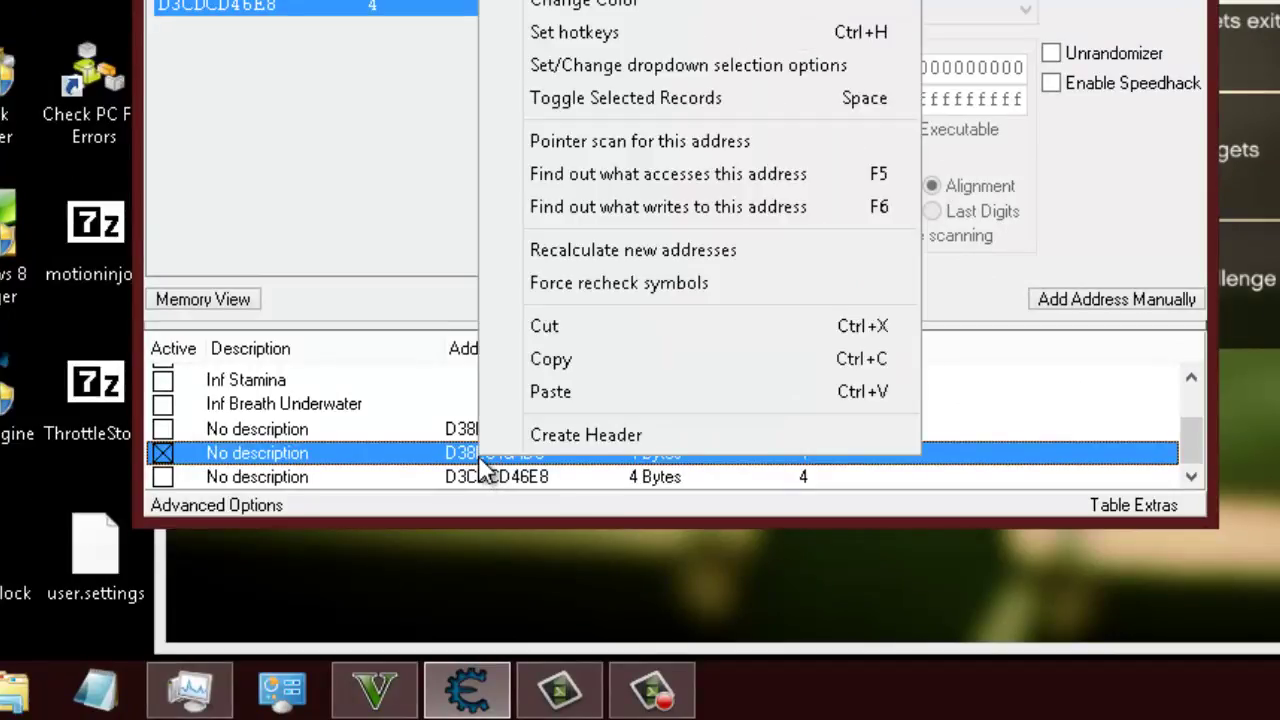
click(677, 206)
click(994, 48)
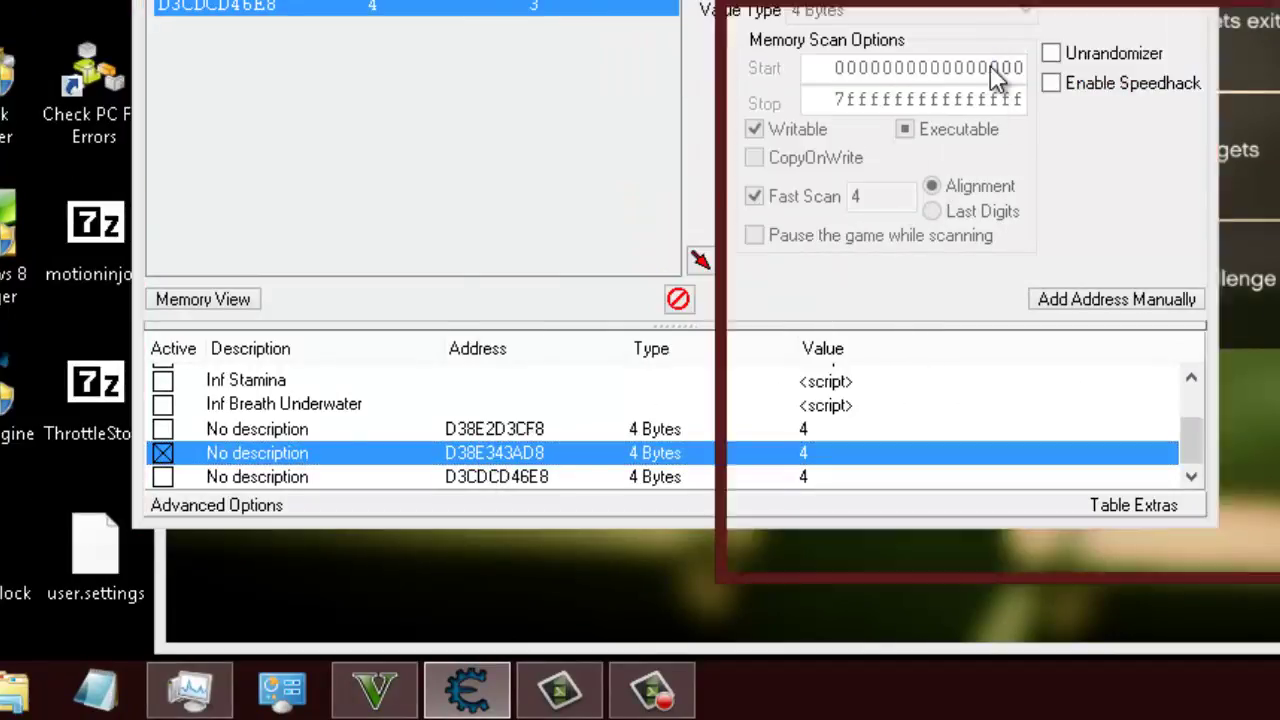
drag(1250, 4, 622, 13)
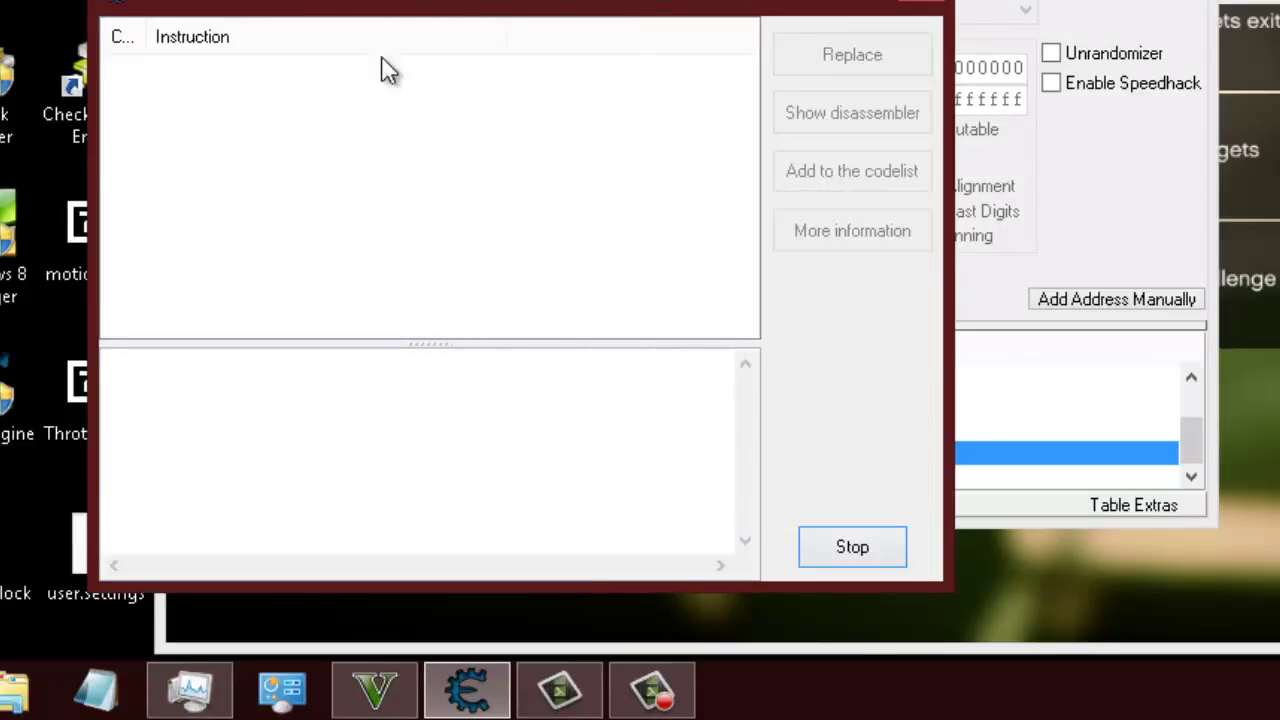
drag(527, 6, 160, 24)
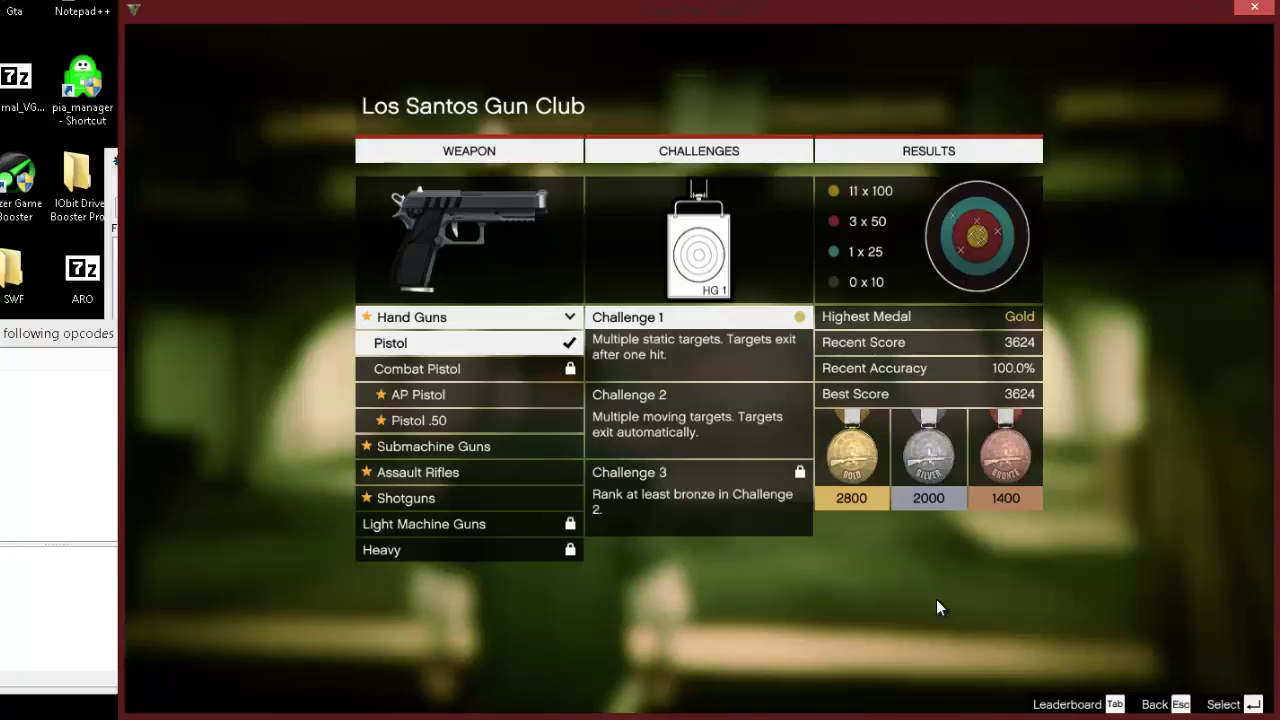
Step: Restart Challenge 1 in Grand Theft Auto V, shoot the first target, and bring the opcode window fully into view in Cheat Engine
click(675, 318)
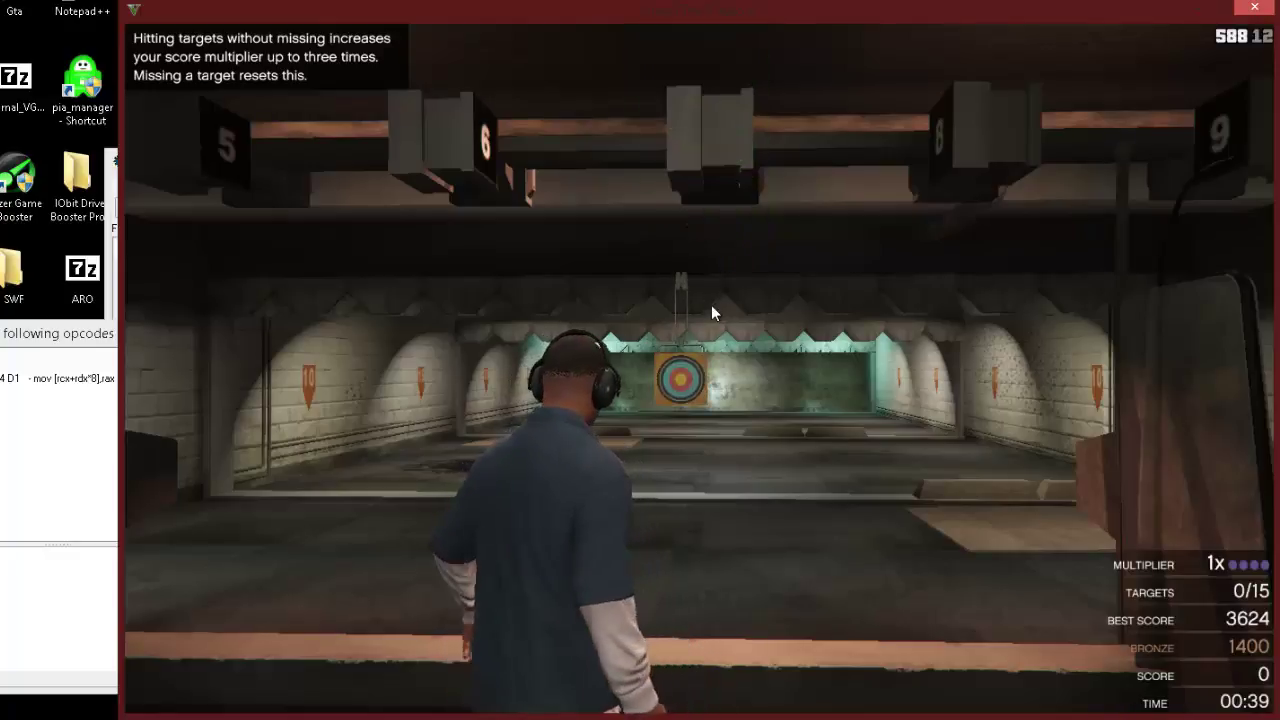
right_click(711, 305)
click(695, 315)
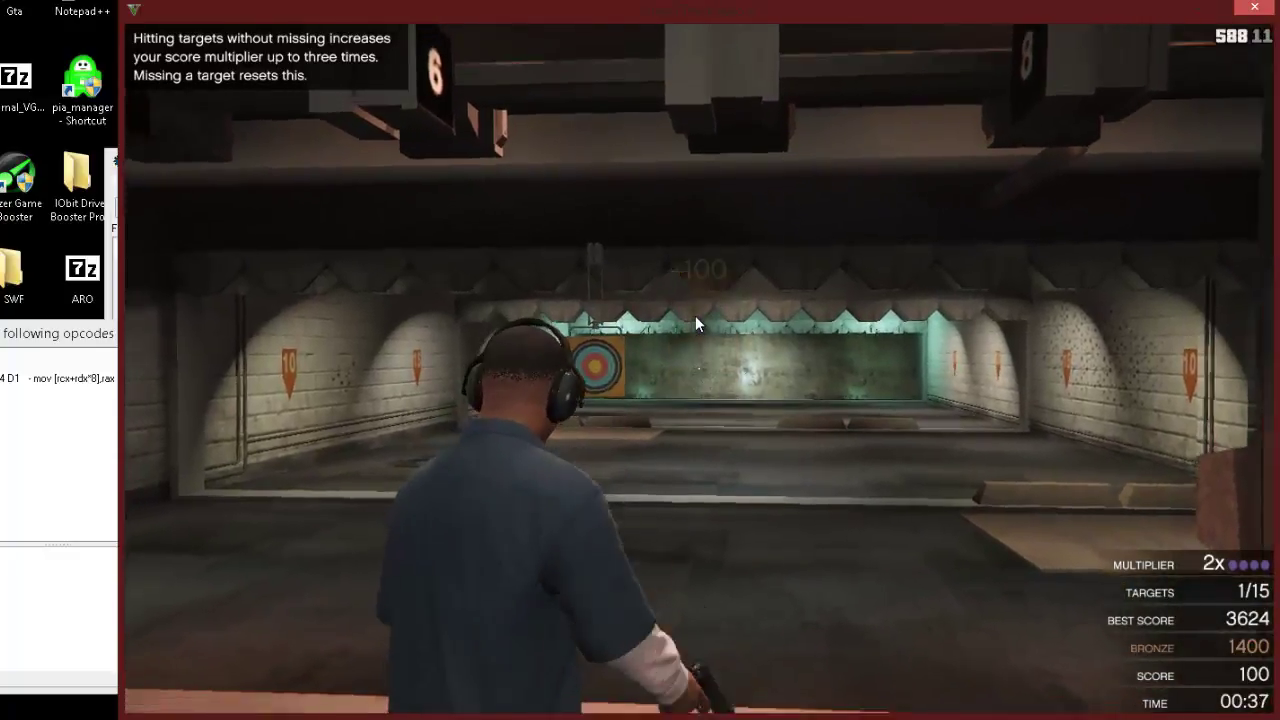
key(alt+Tab)
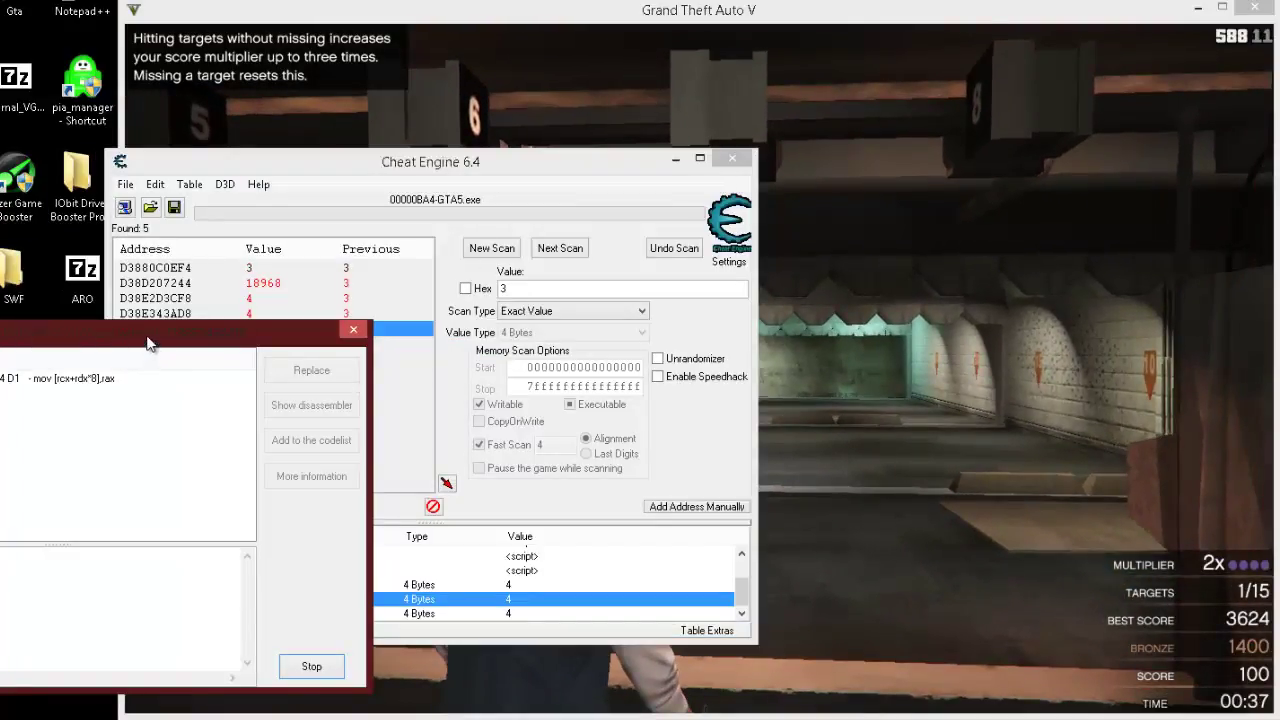
drag(146, 343, 845, 395)
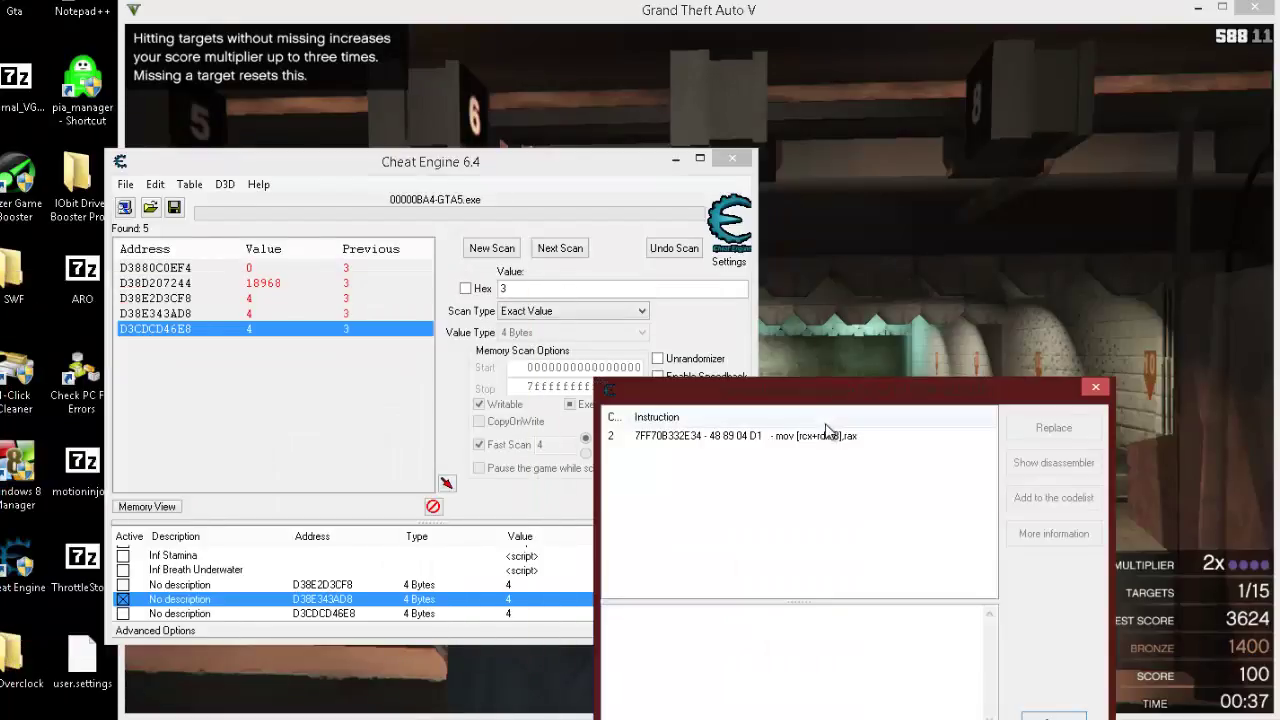
Step: Show the captured mov [rcx+rdx*8],rax instruction in the disassembler and reposition the memory viewer so its commands are accessible
click(823, 439)
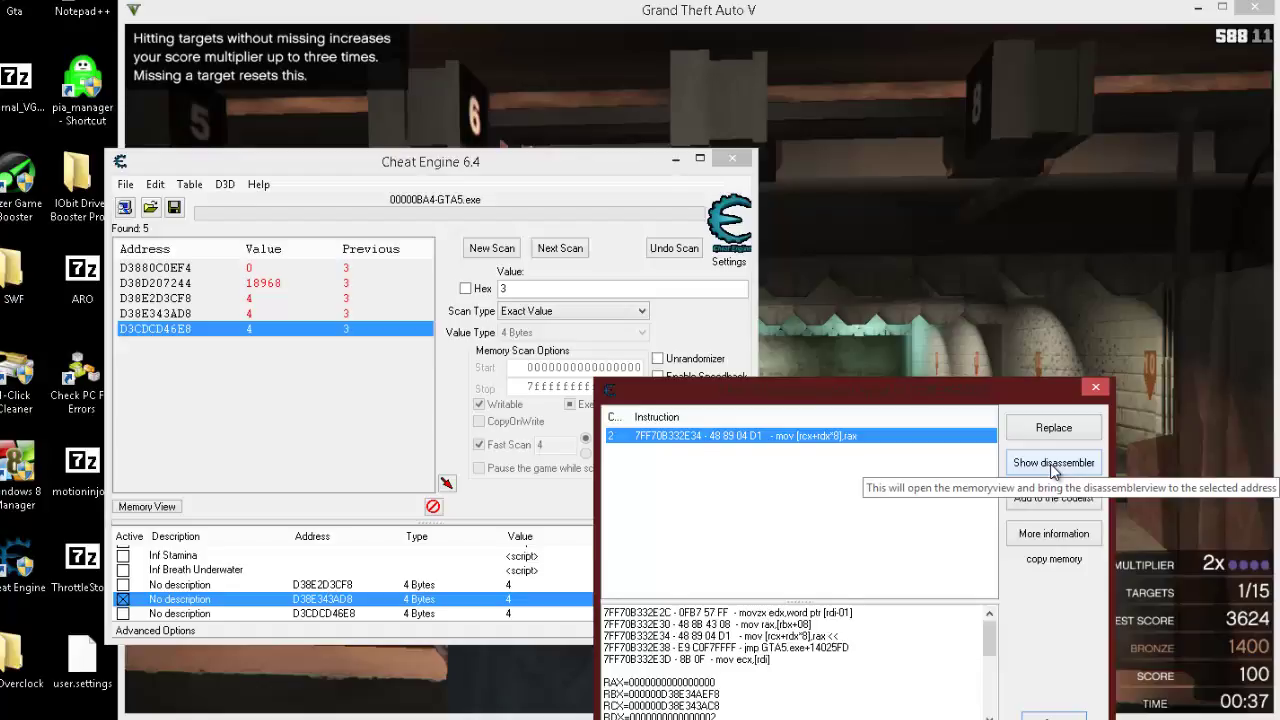
click(1054, 466)
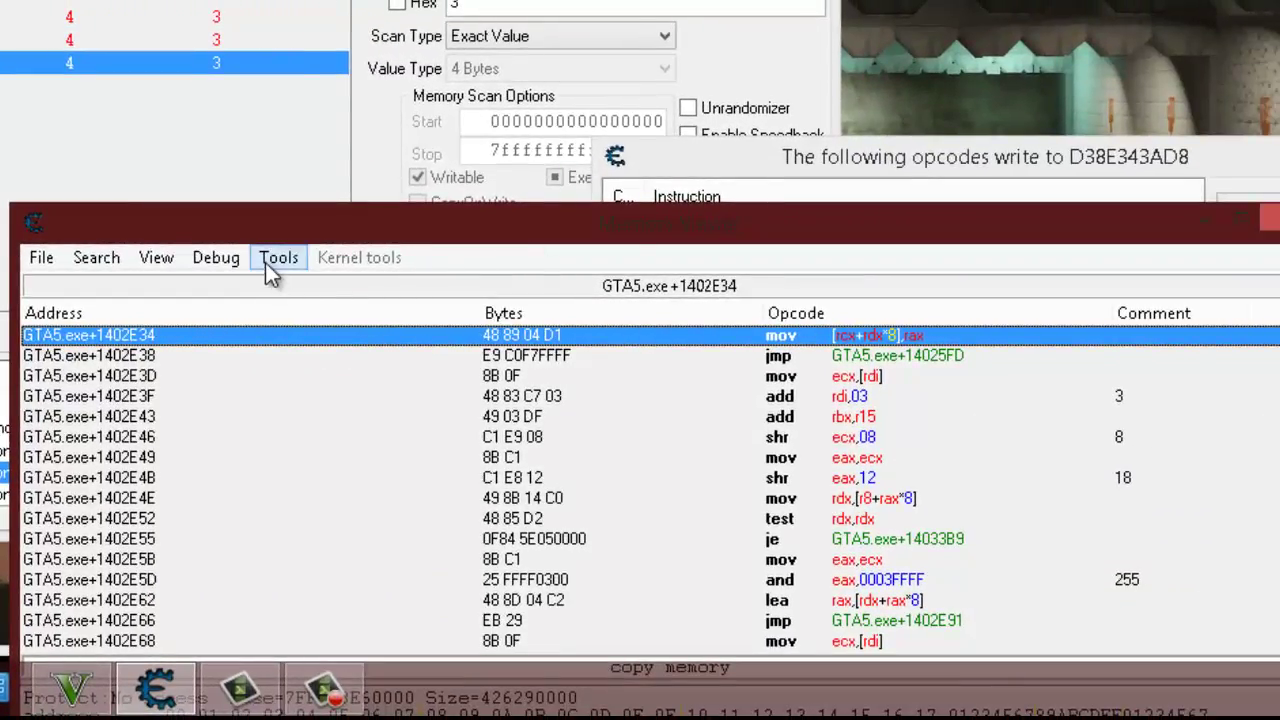
click(266, 262)
drag(800, 238, 1279, 312)
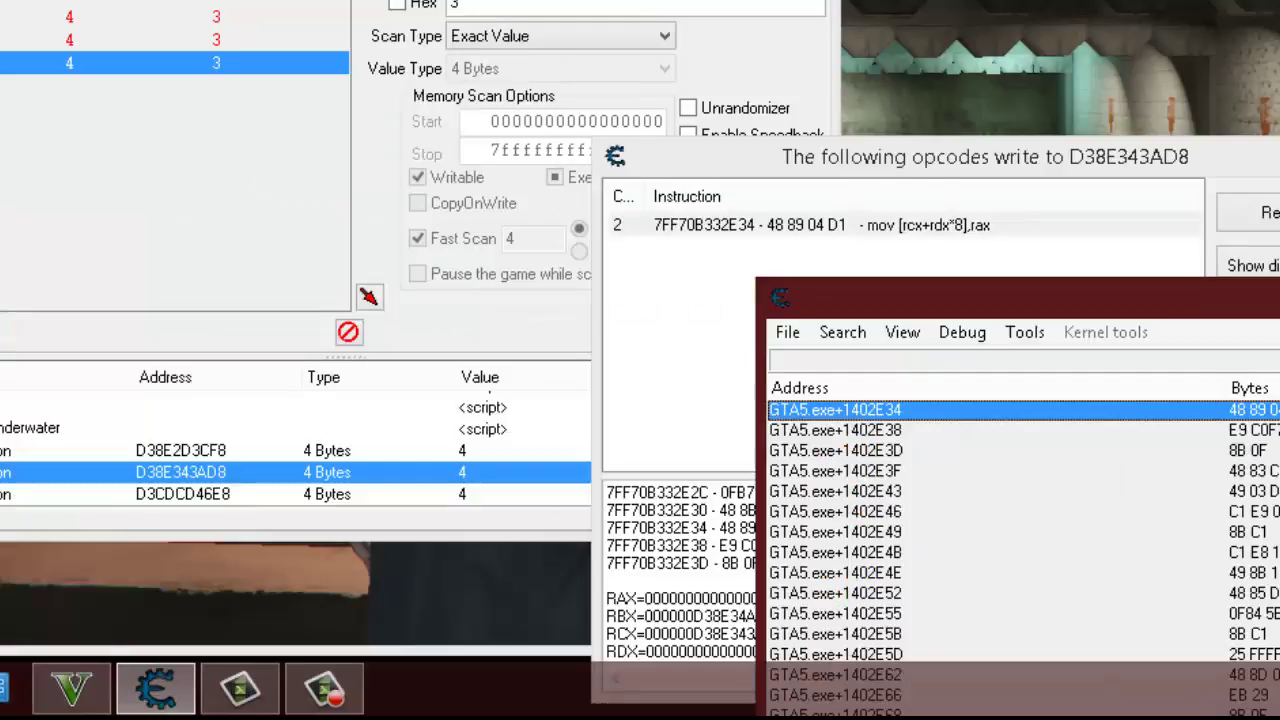
click(1040, 326)
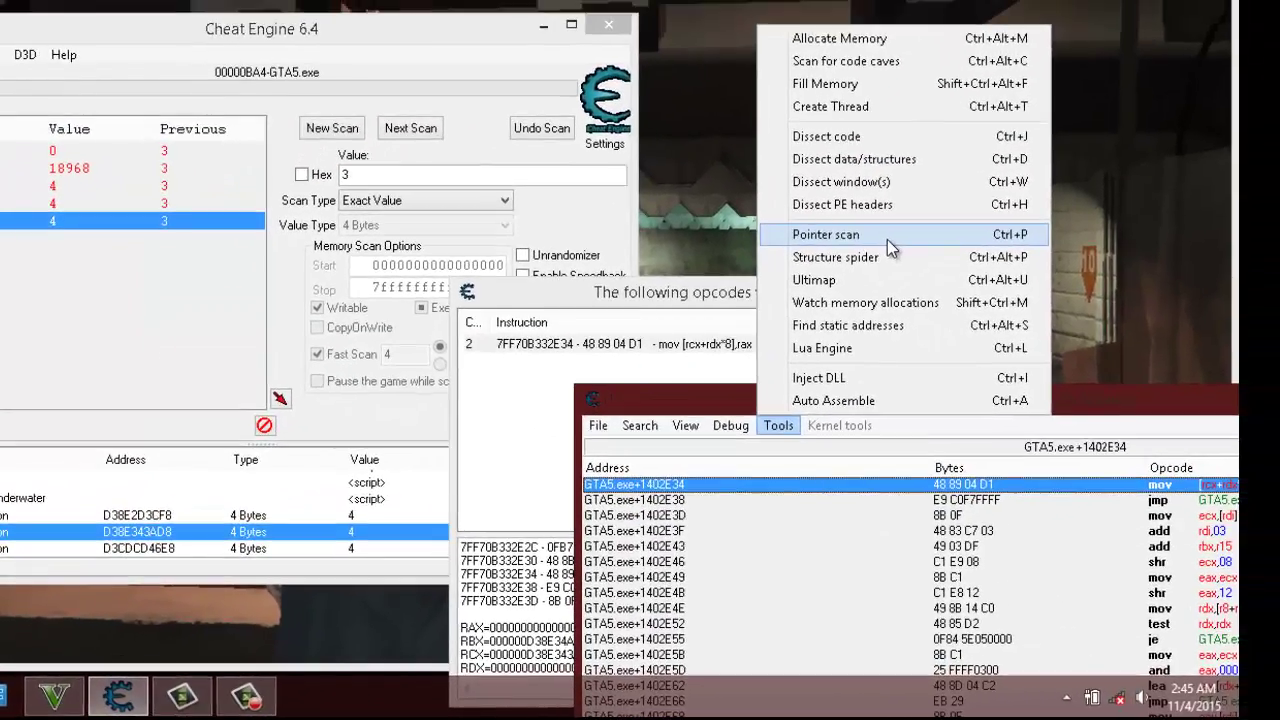
click(640, 425)
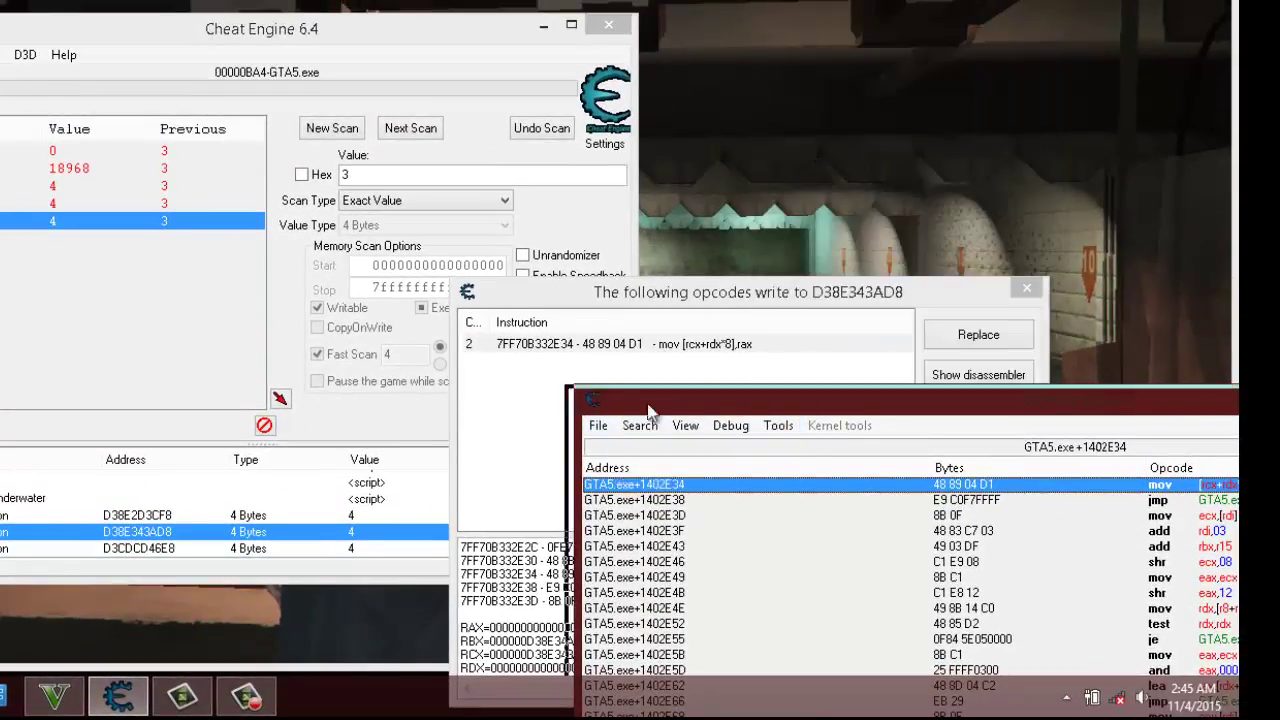
drag(722, 401, 545, 453)
Step: Open Dissect data/structures from the memory viewer and set the Group 1 address to D38E343AD8
click(605, 477)
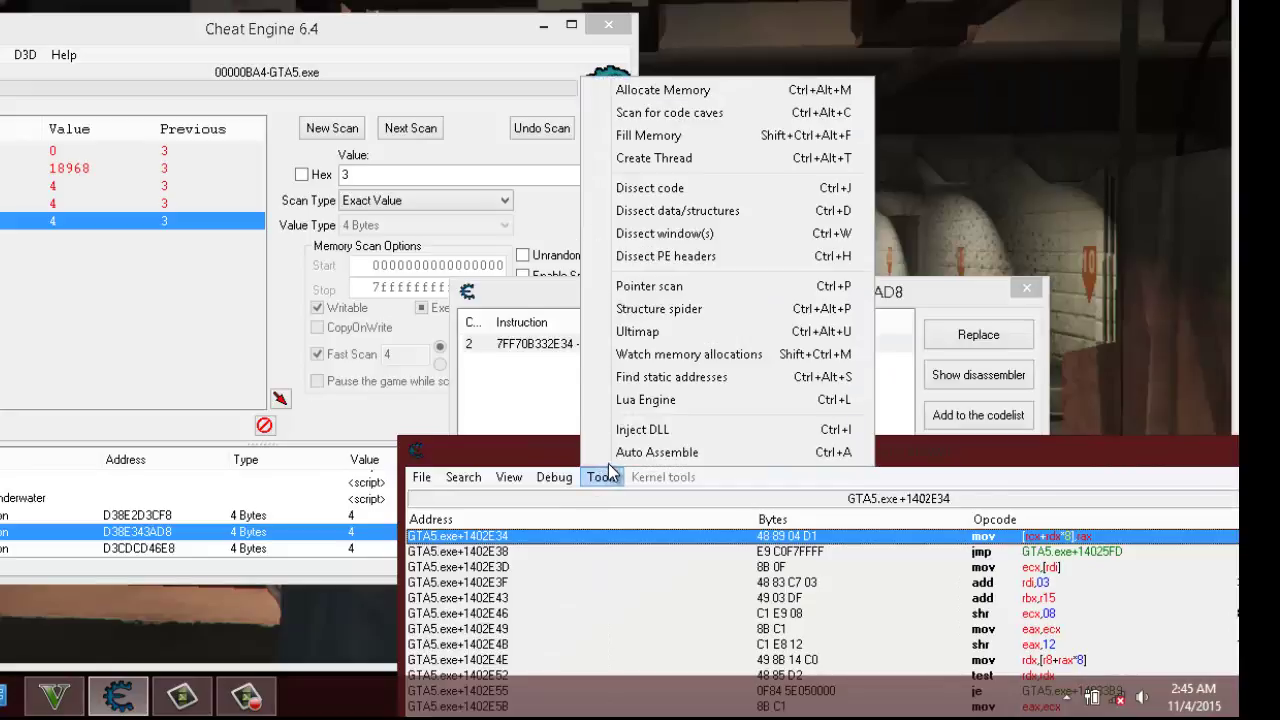
click(717, 211)
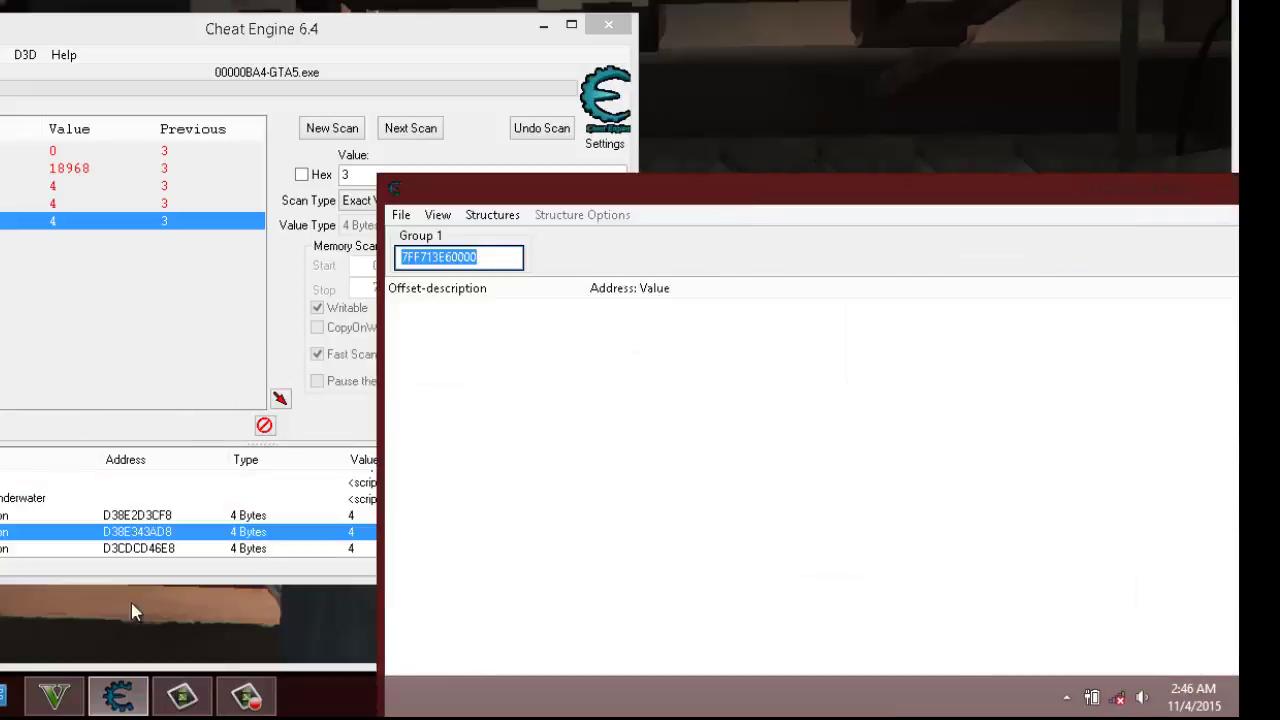
double_click(148, 535)
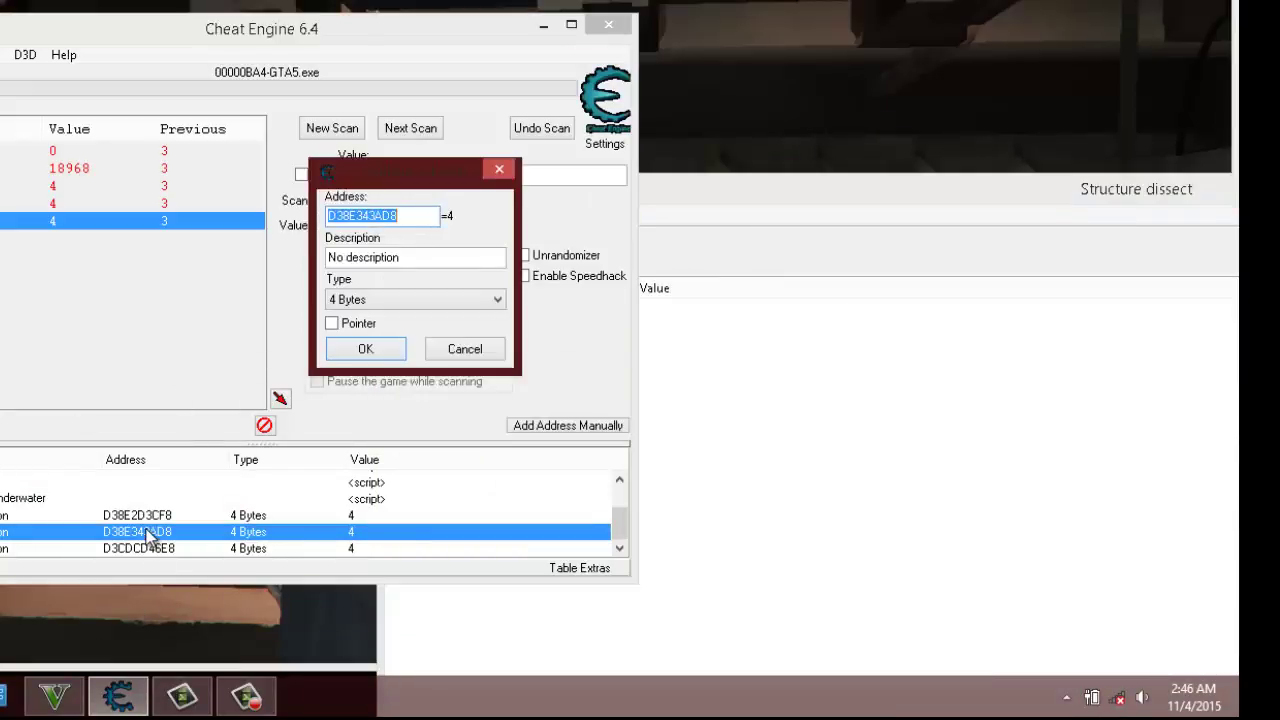
click(480, 358)
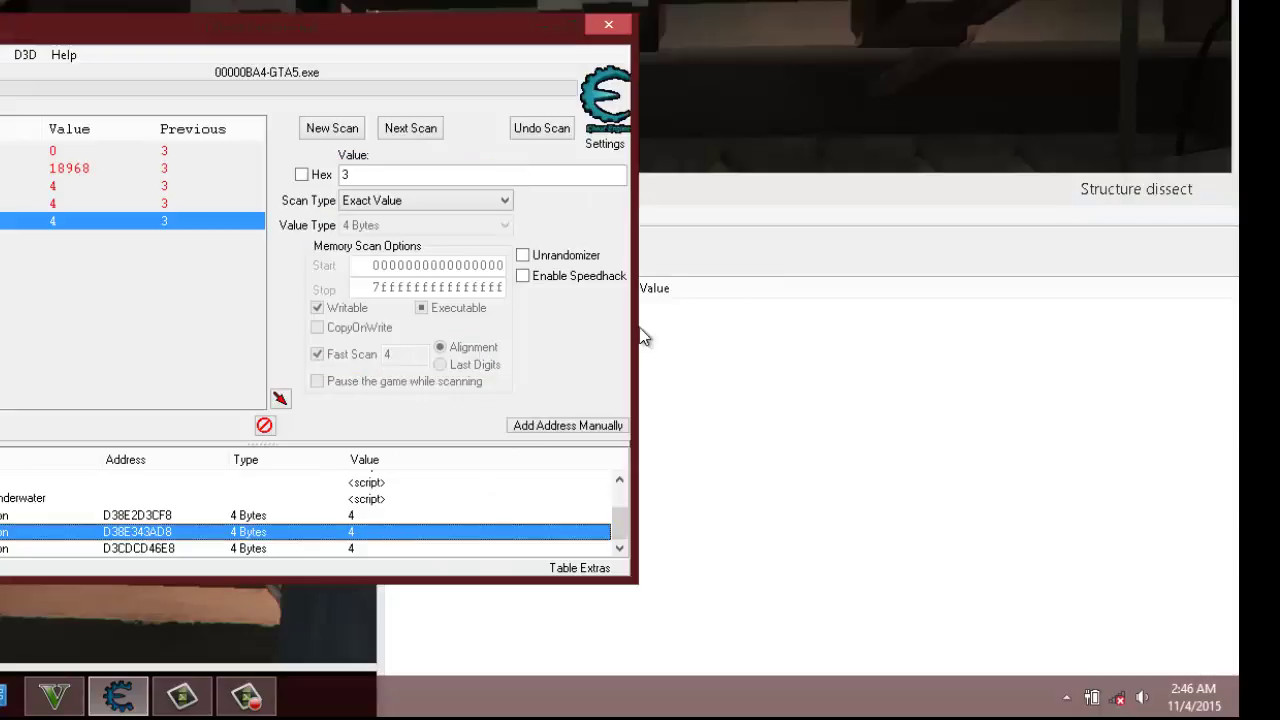
click(750, 215)
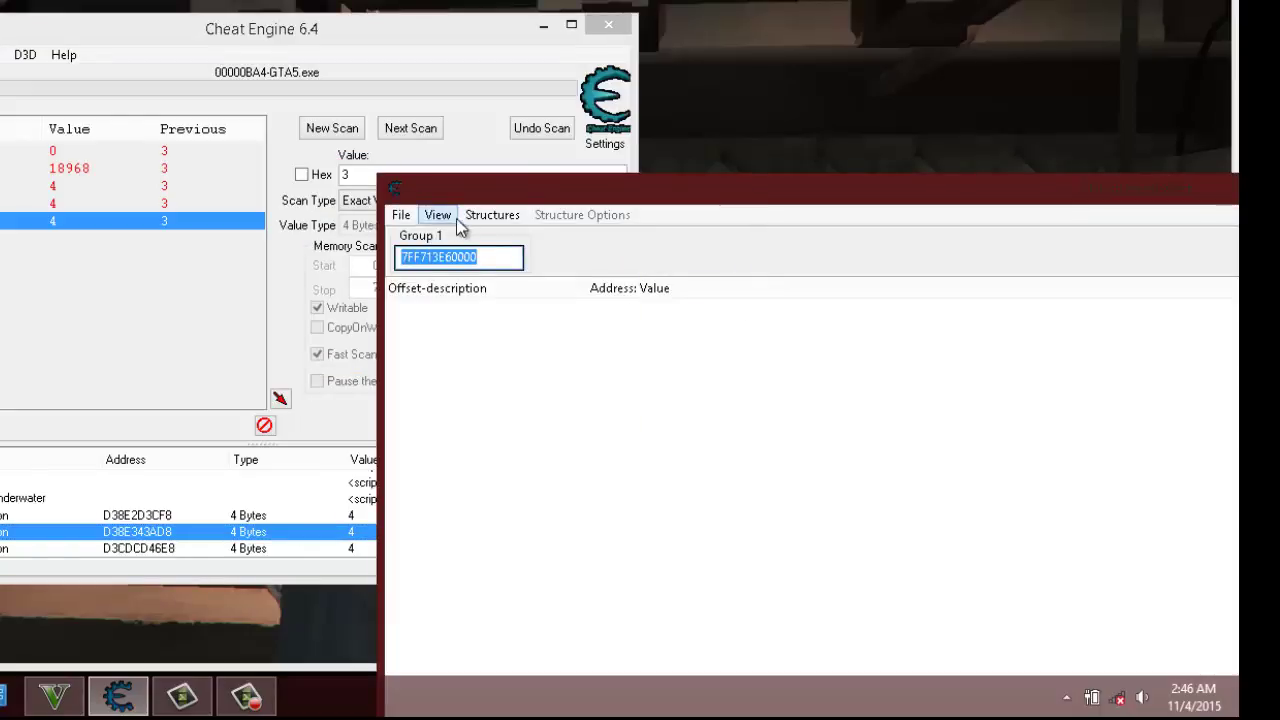
drag(516, 194, 601, 208)
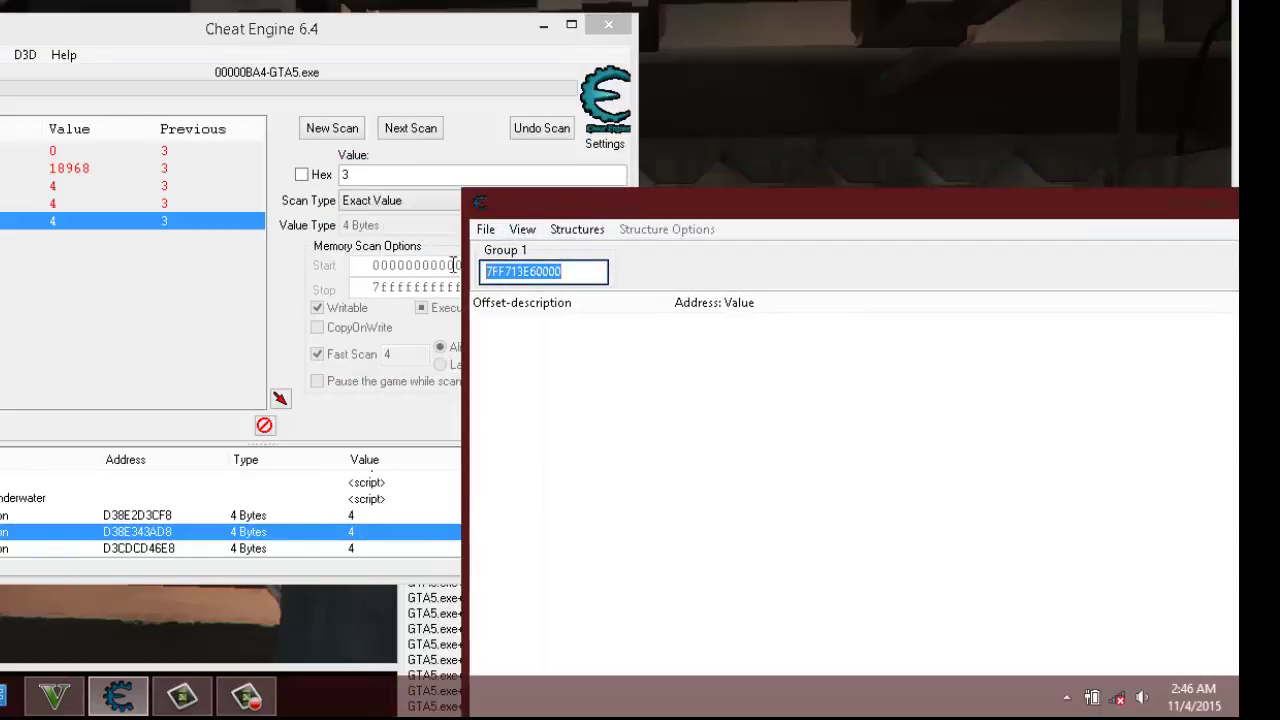
text(D38E343AD8)
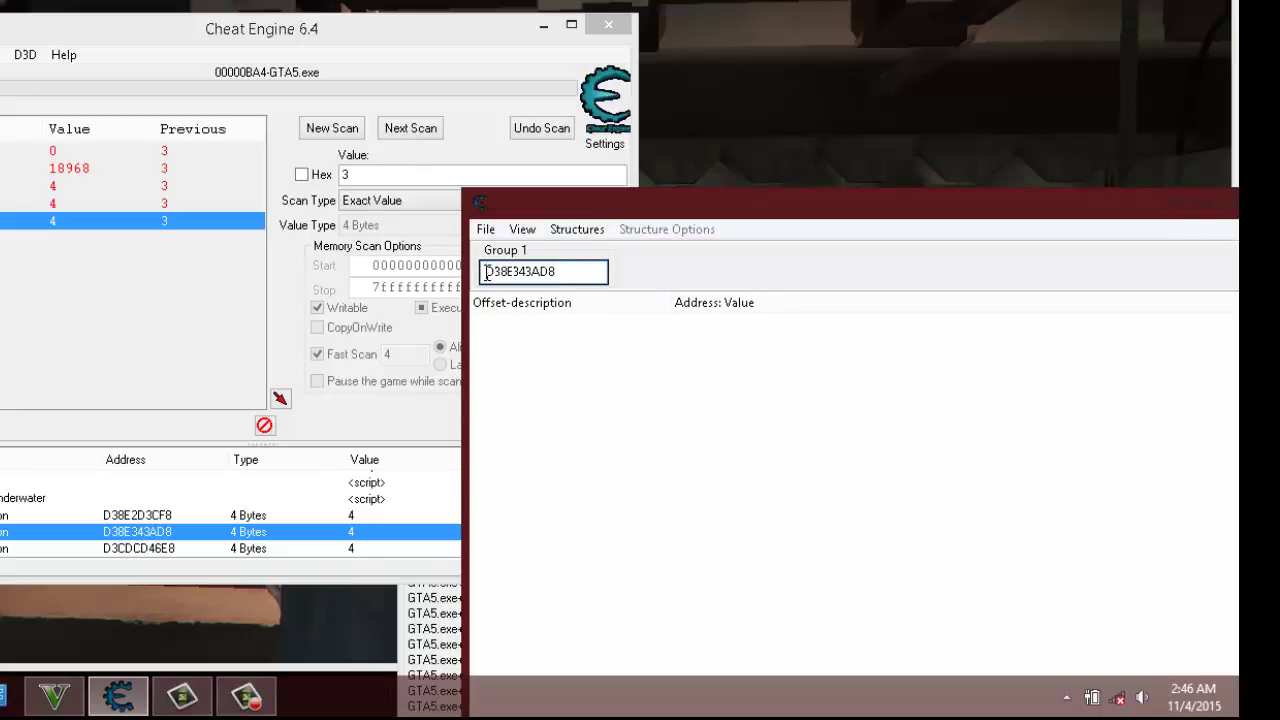
Step: Close the opcode window for D38E343AD8 and rearrange the windows so Structure dissect and its commands are back in view
click(463, 42)
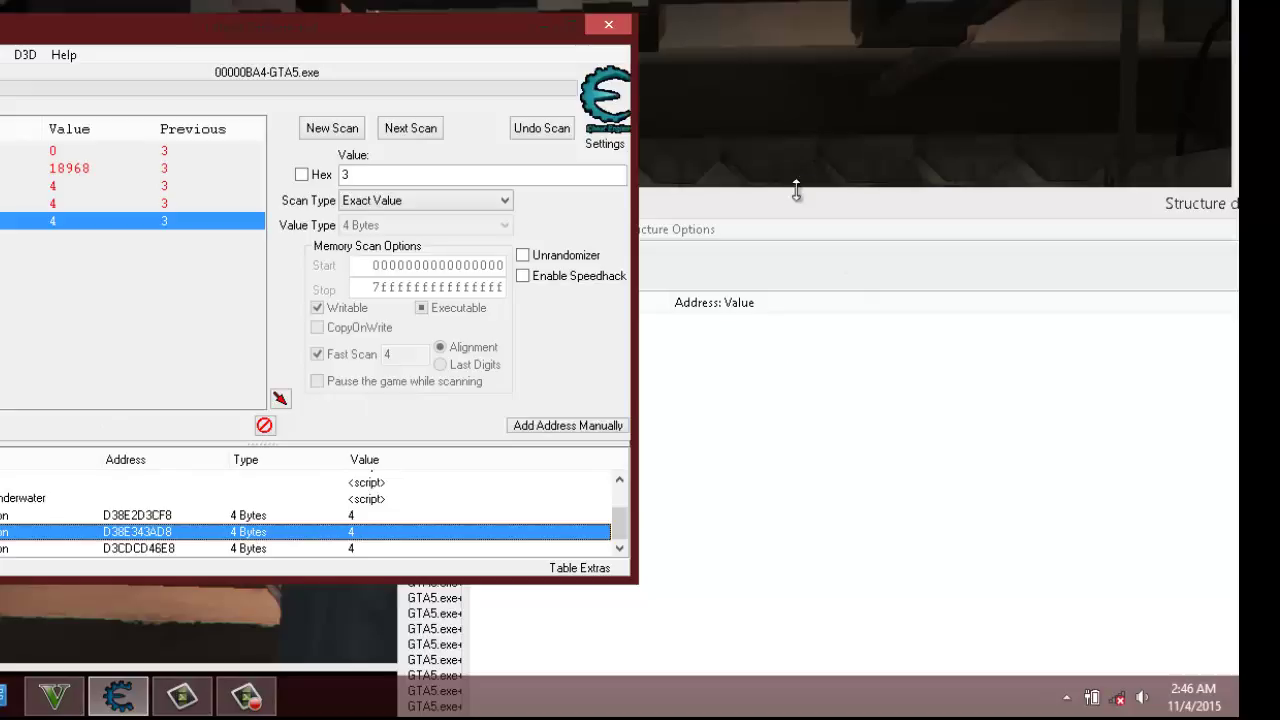
drag(486, 44, 0, 152)
drag(840, 204, 100, 531)
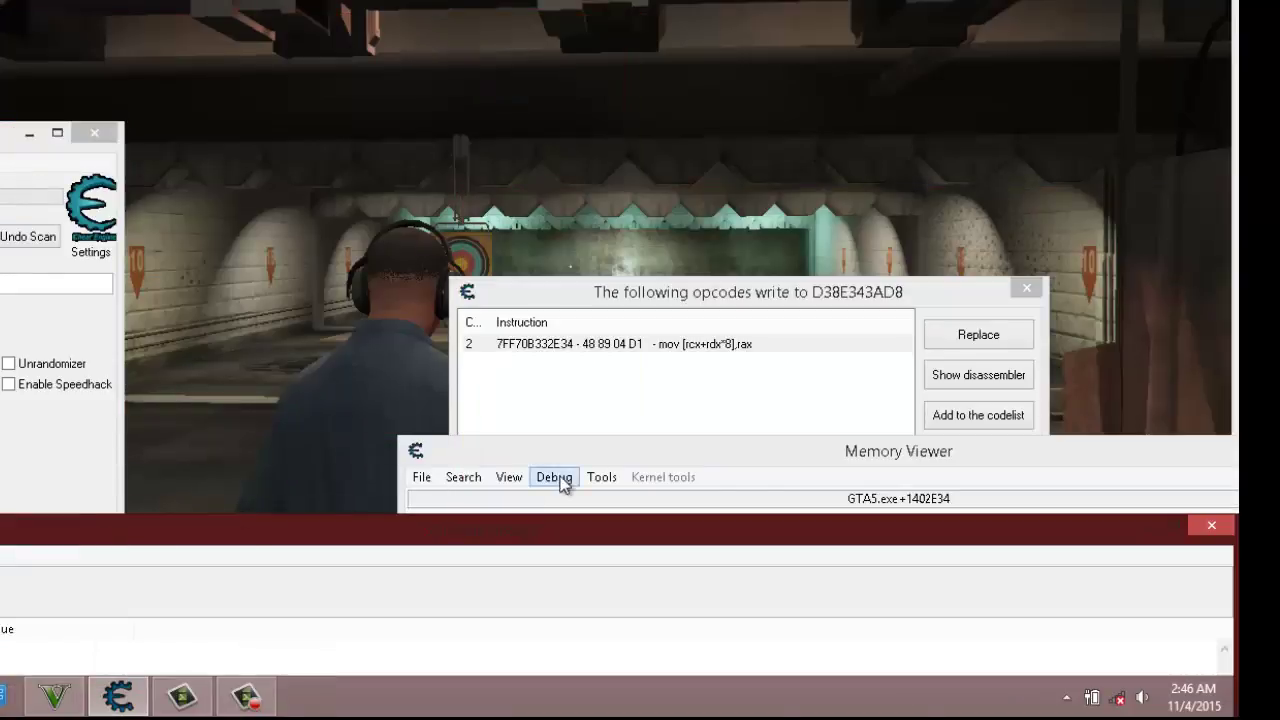
drag(822, 453, 824, 367)
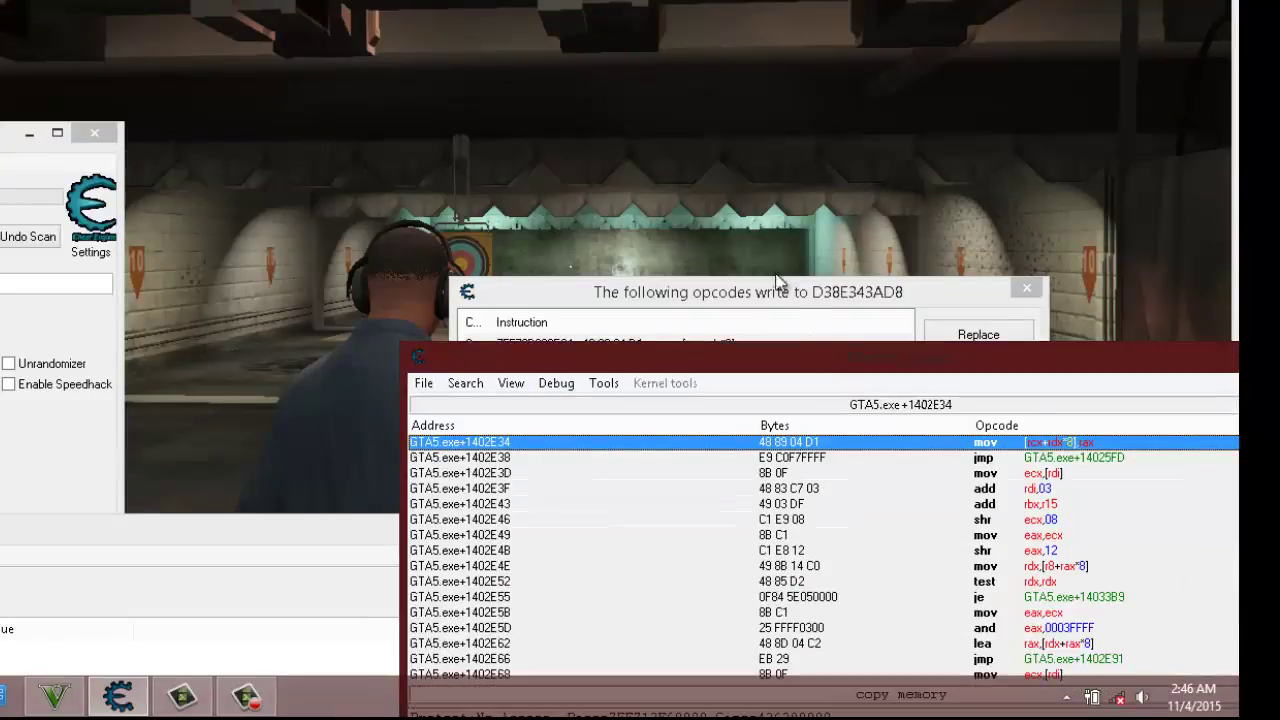
click(788, 290)
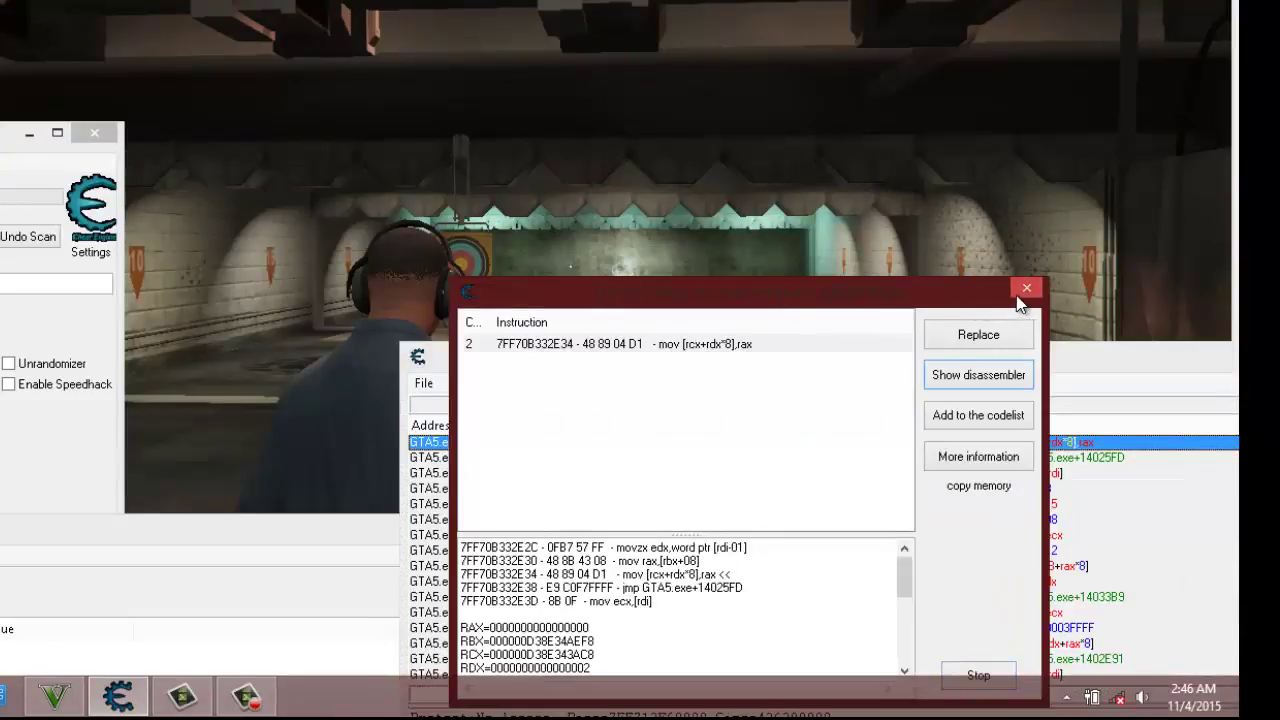
click(1026, 289)
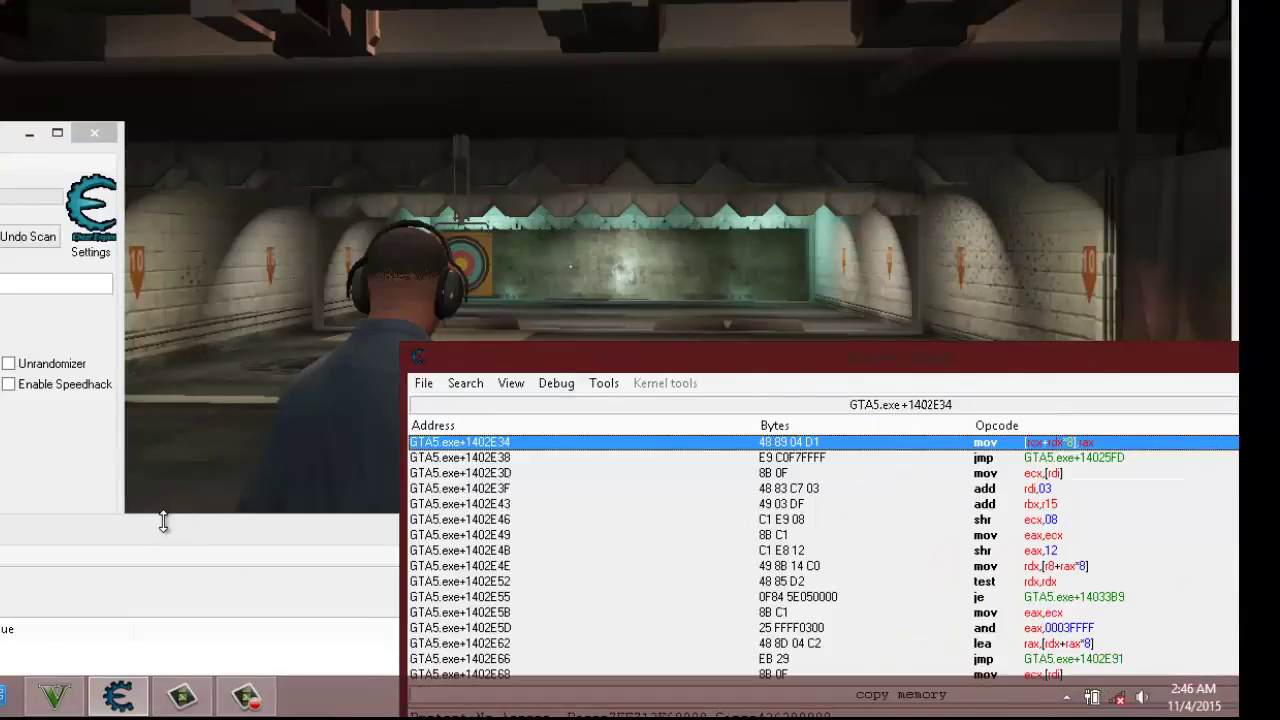
drag(163, 521, 366, 376)
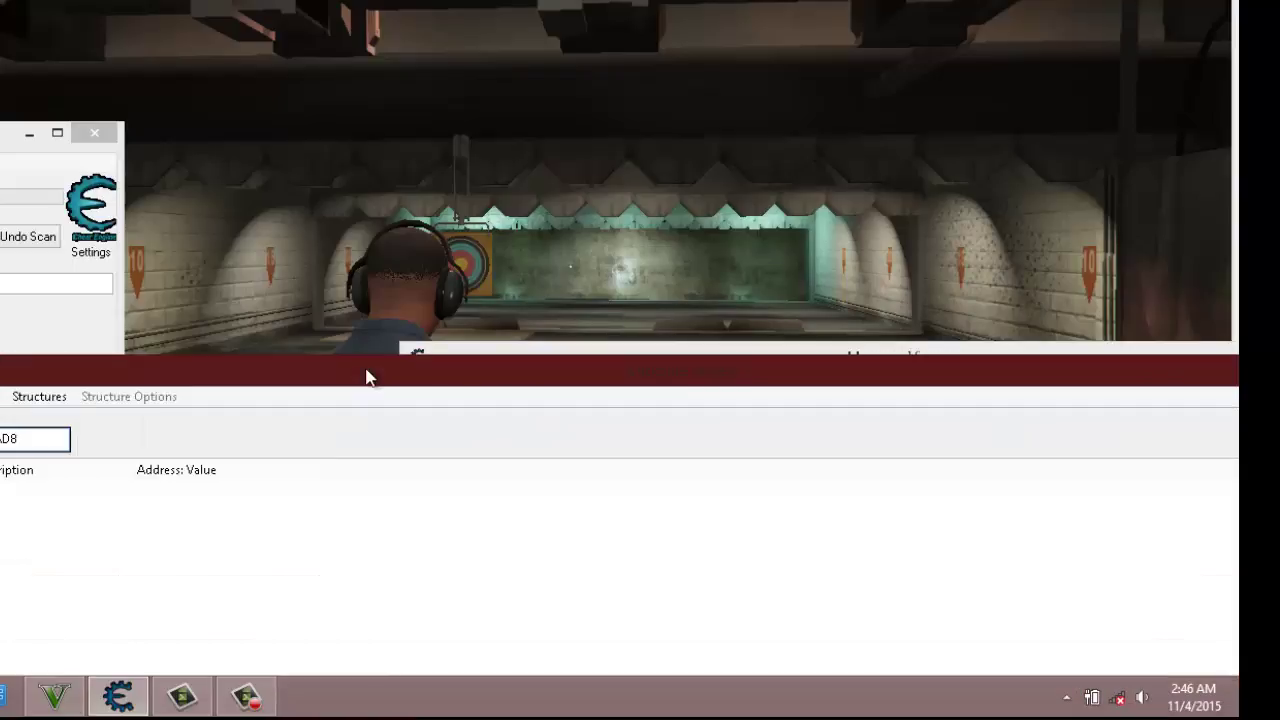
Step: Define a new structure at D38E343AD8, keeping the name unnamed structure and the starting size 4096
click(38, 398)
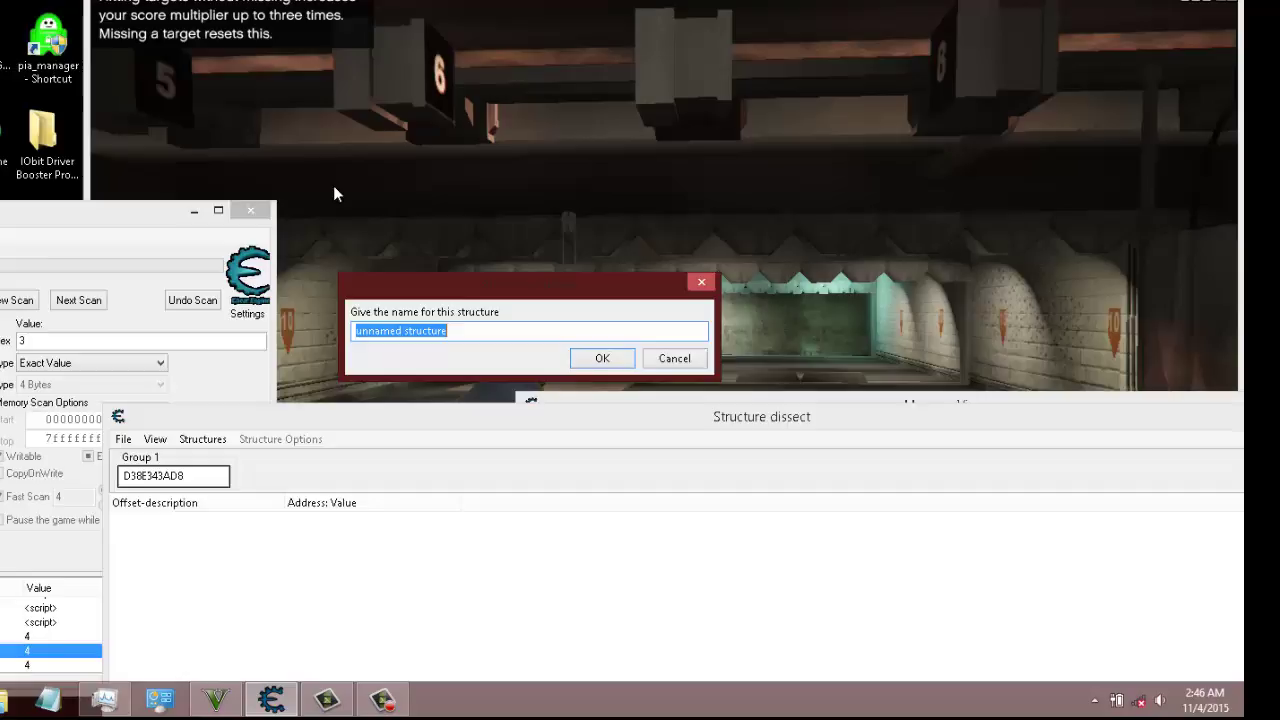
click(604, 358)
click(514, 310)
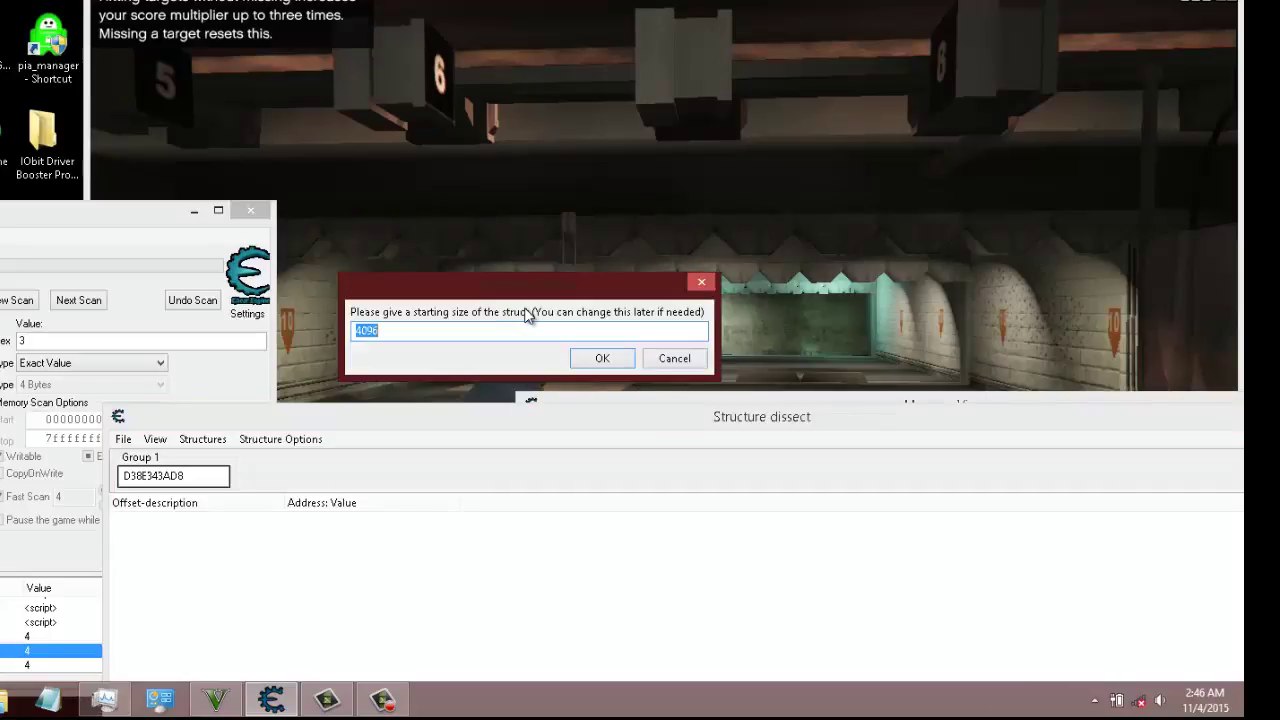
click(602, 358)
Step: Minimize the memory viewer and reposition the Structure dissect window over the game so its value list is readable
drag(618, 428, 276, 606)
drag(1032, 410, 591, 480)
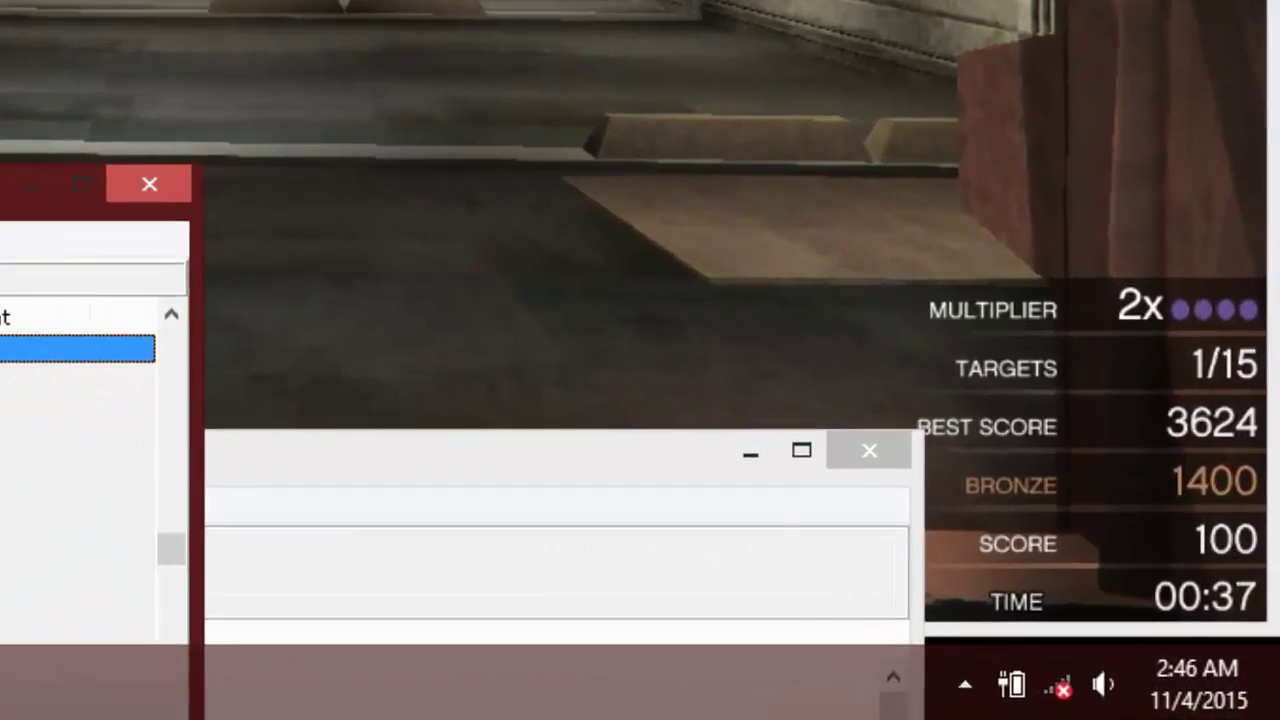
click(31, 184)
drag(88, 456, 106, 186)
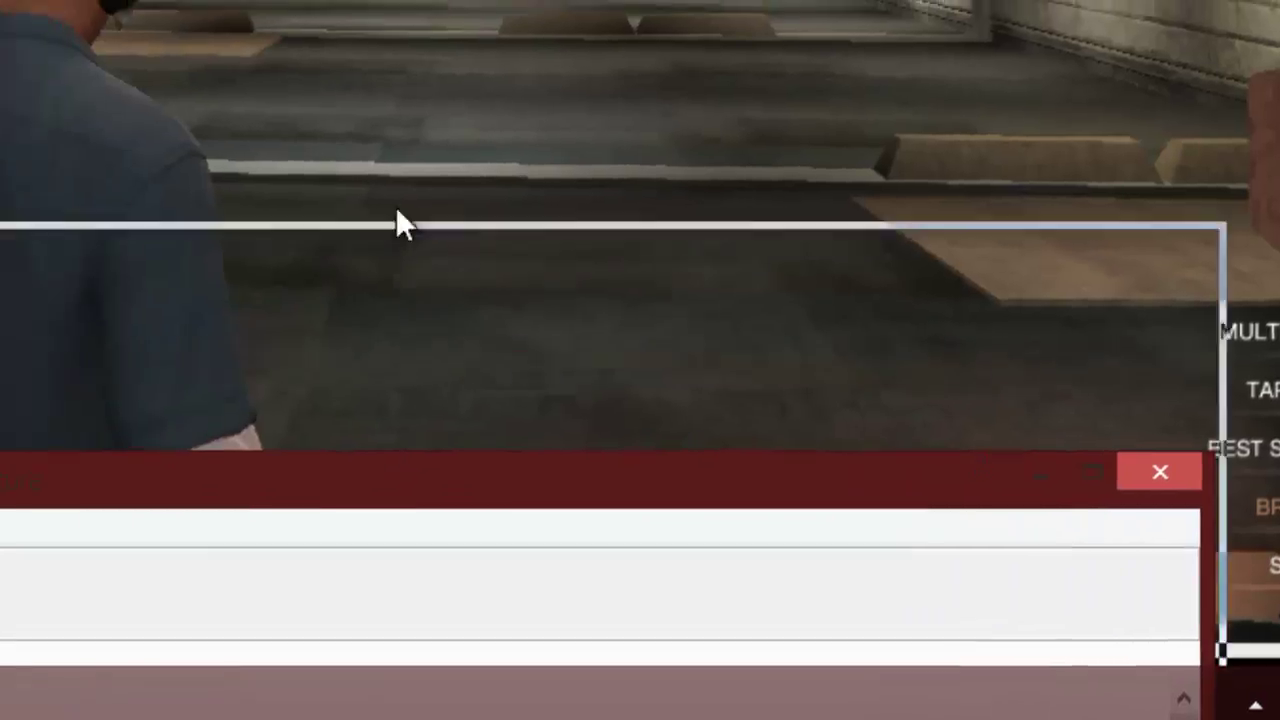
drag(396, 206, 396, 0)
drag(396, 69, 596, 0)
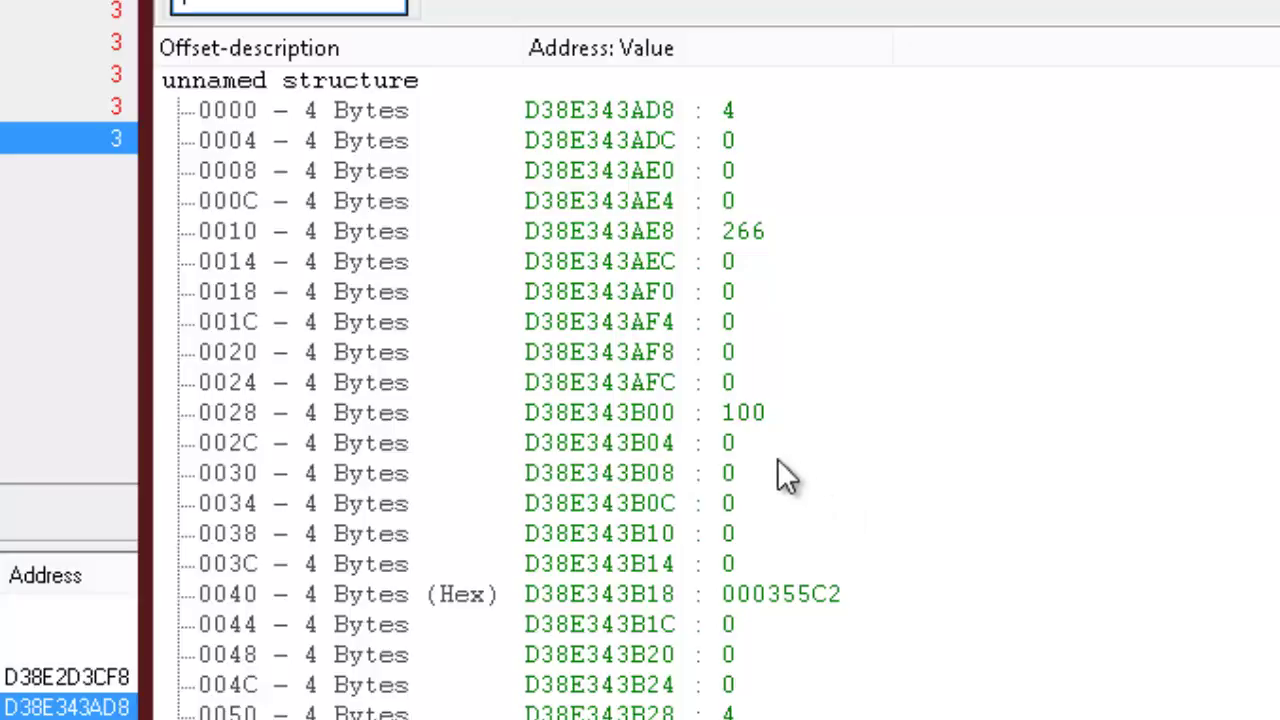
Step: Look through the dissected structure's values, and switch to Grand Theft Auto V to shoot the second target
scroll(1010, 530, down, 5)
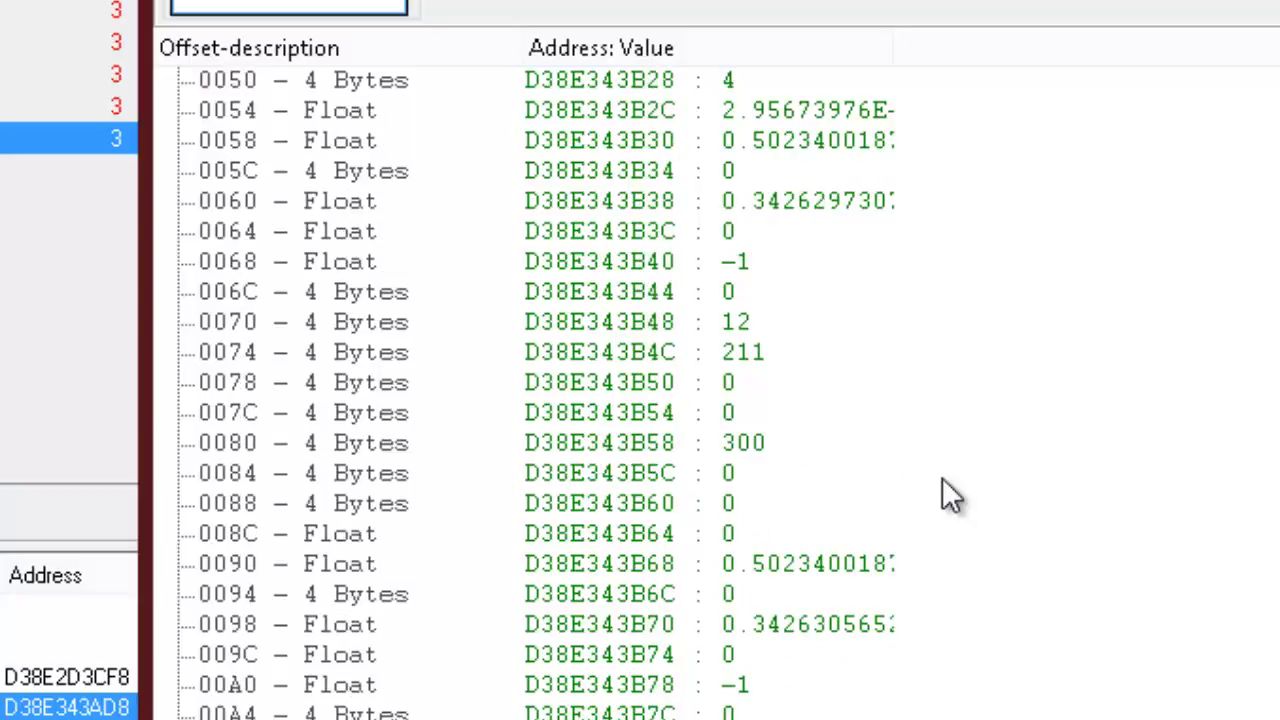
scroll(942, 480, down, 7)
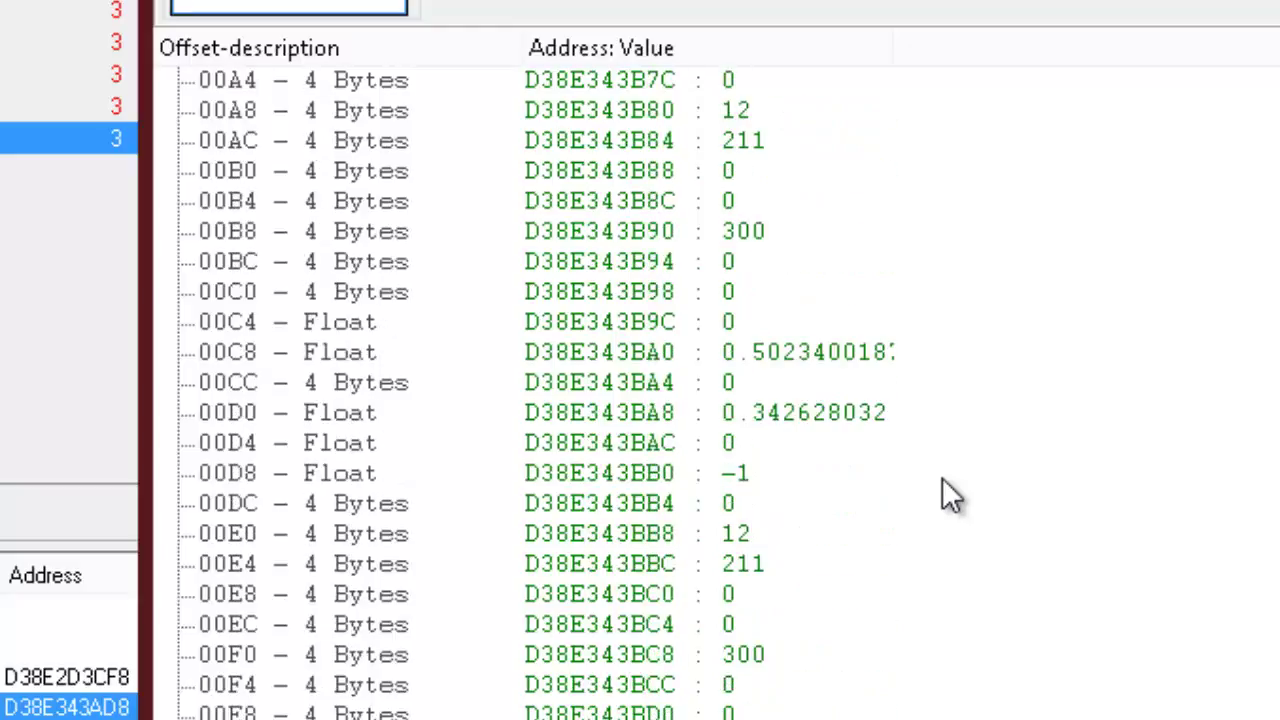
scroll(942, 480, down, 8)
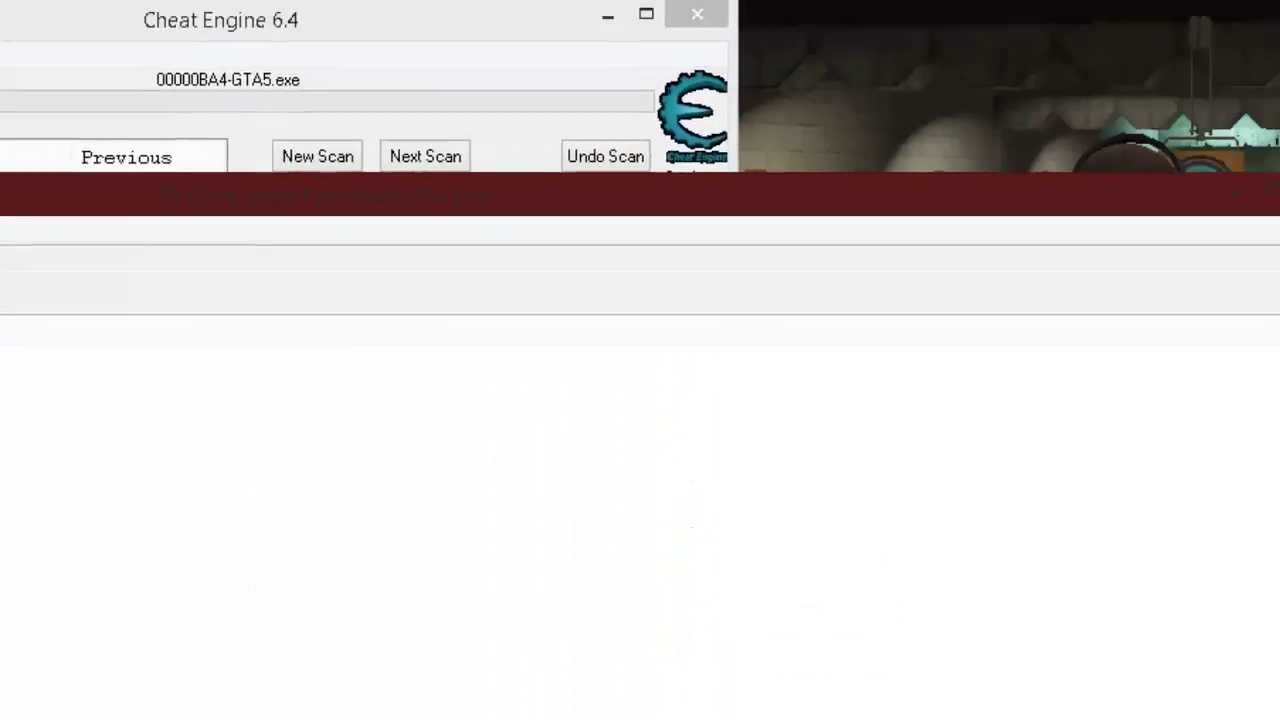
key(alt+Tab)
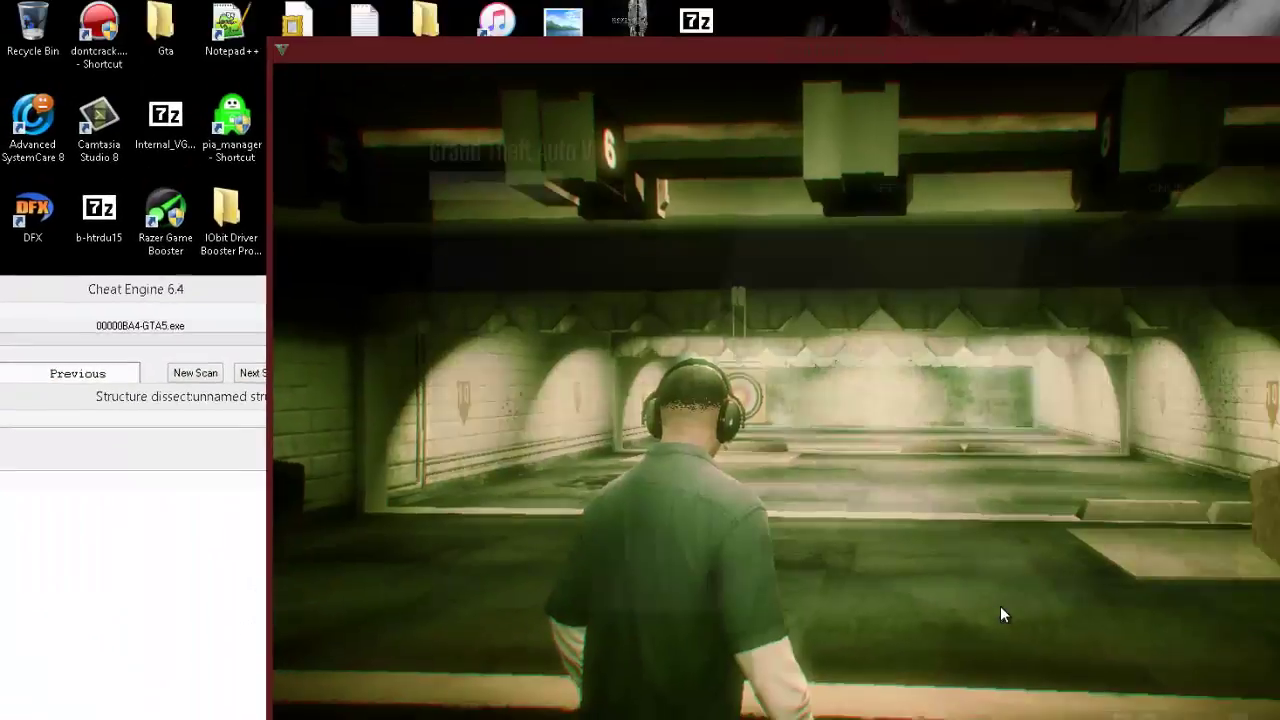
key(Escape)
key(Escape)
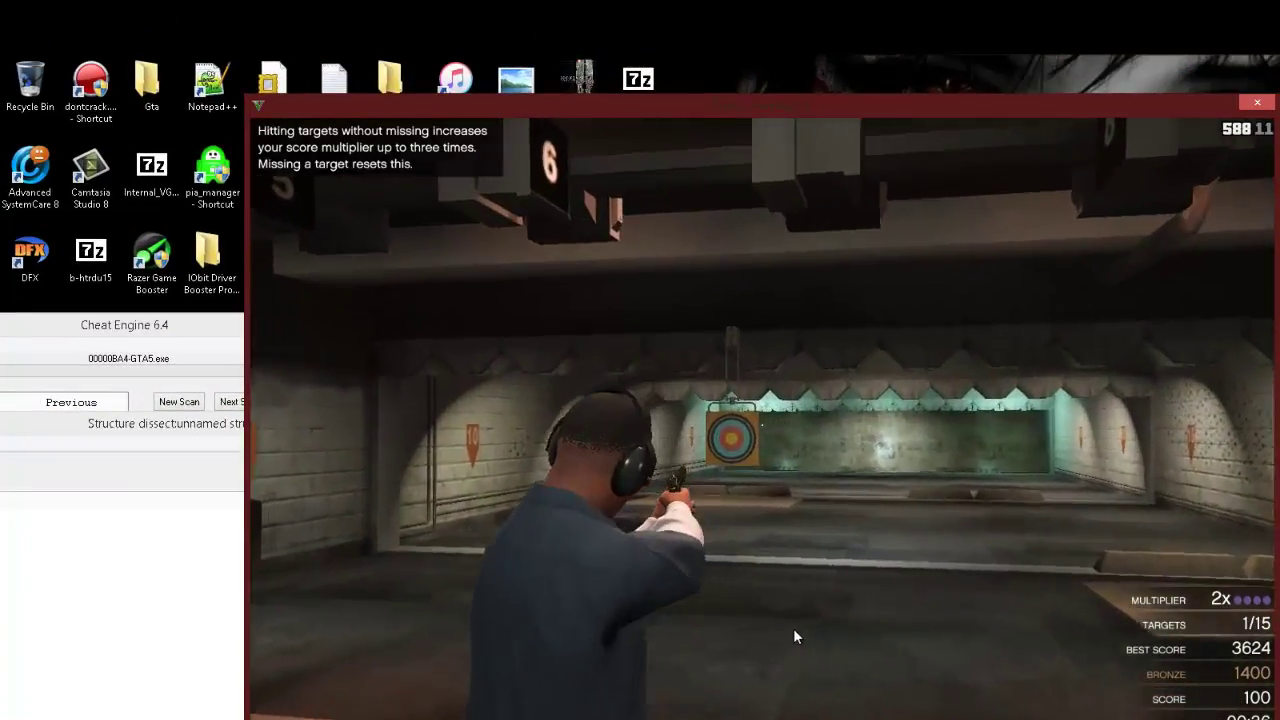
click(791, 631)
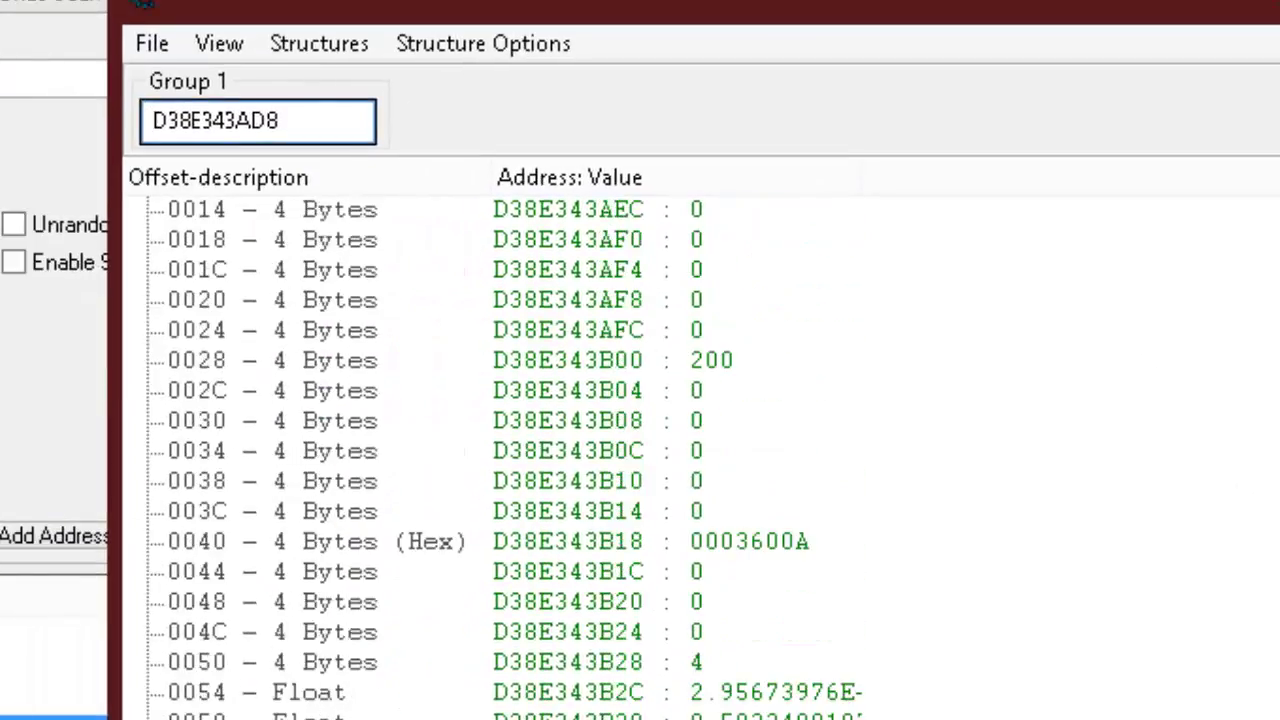
Step: Add the structure element at offset 0028 (D38E343B00) to Cheat Engine's address list and minimize the Structure dissect window
scroll(700, 450, up, 2)
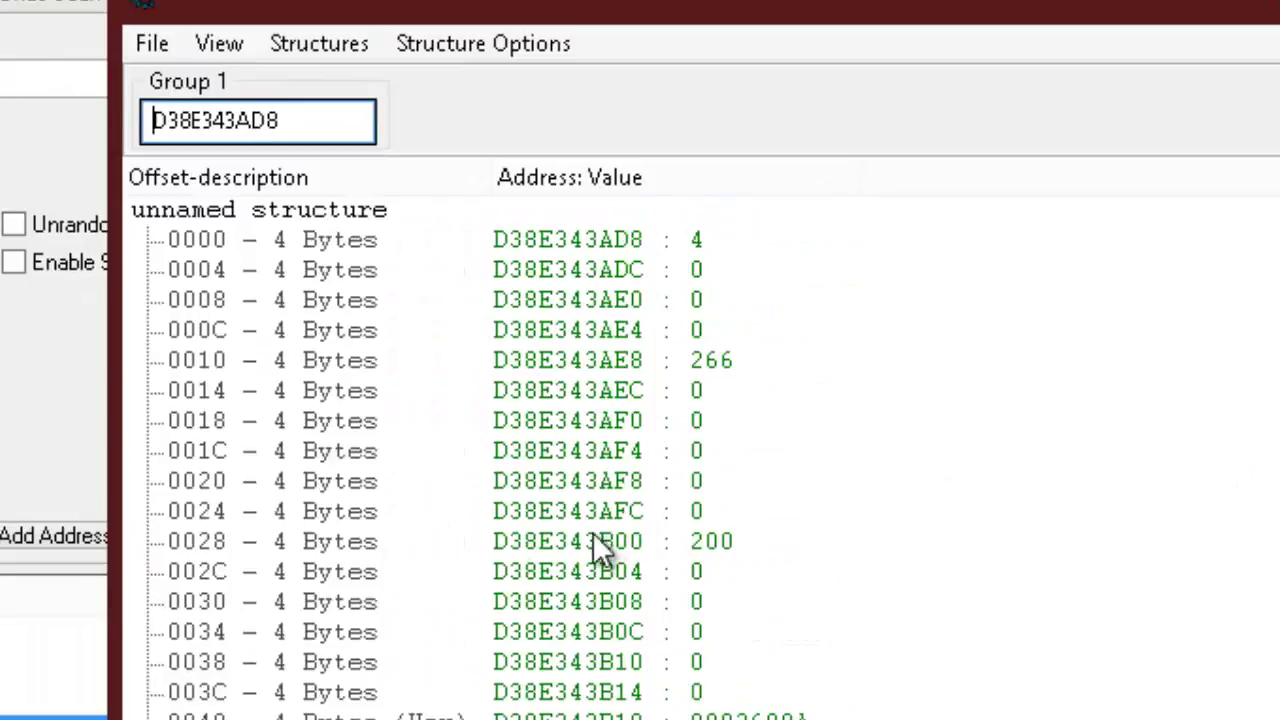
click(728, 541)
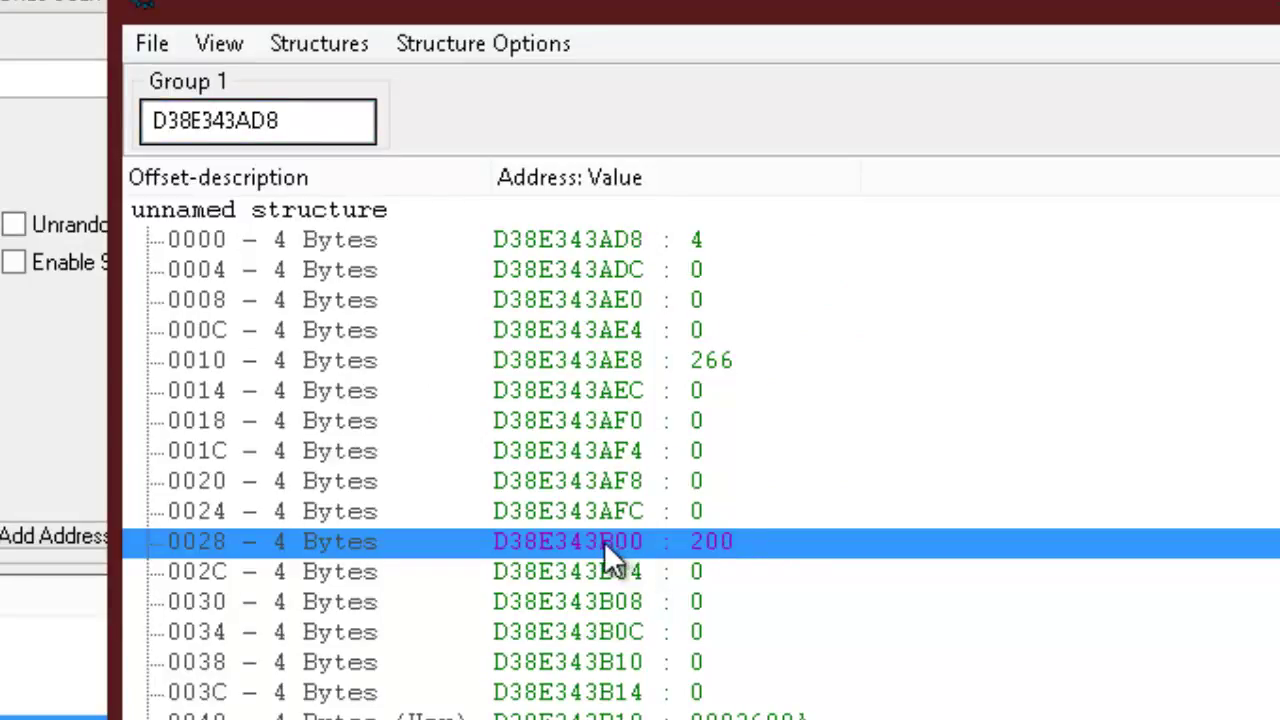
right_click(610, 562)
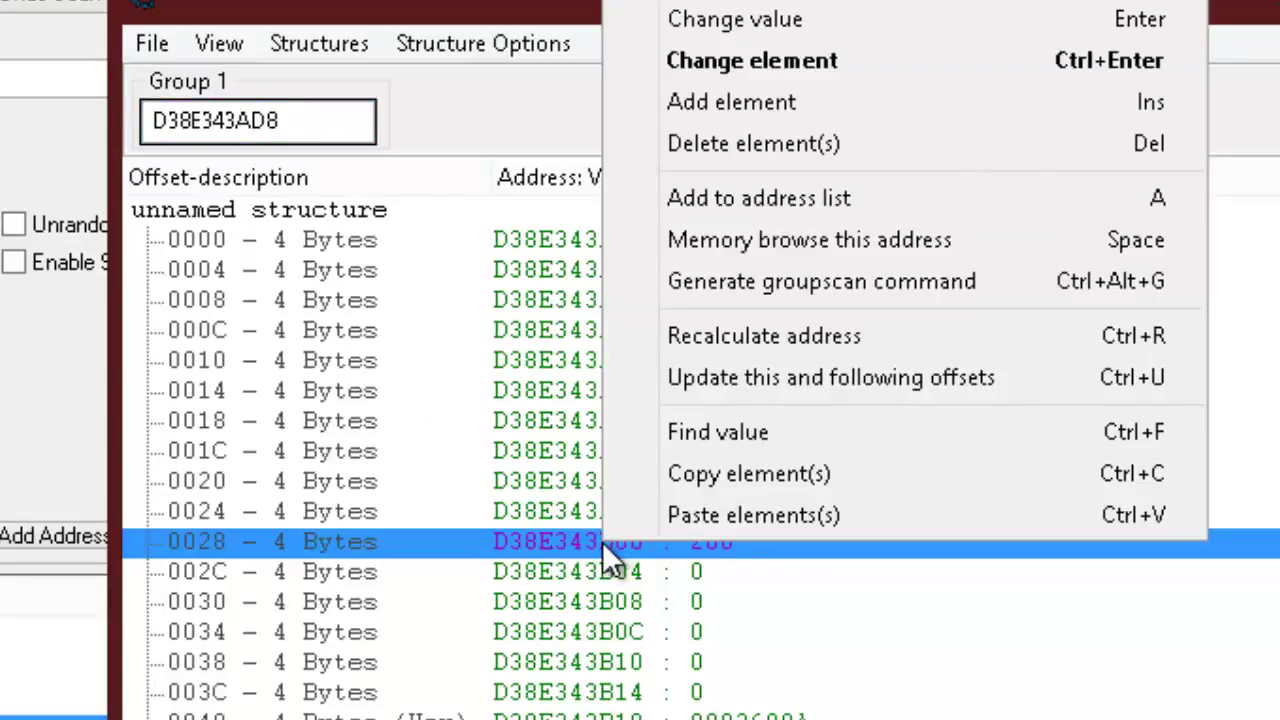
click(787, 196)
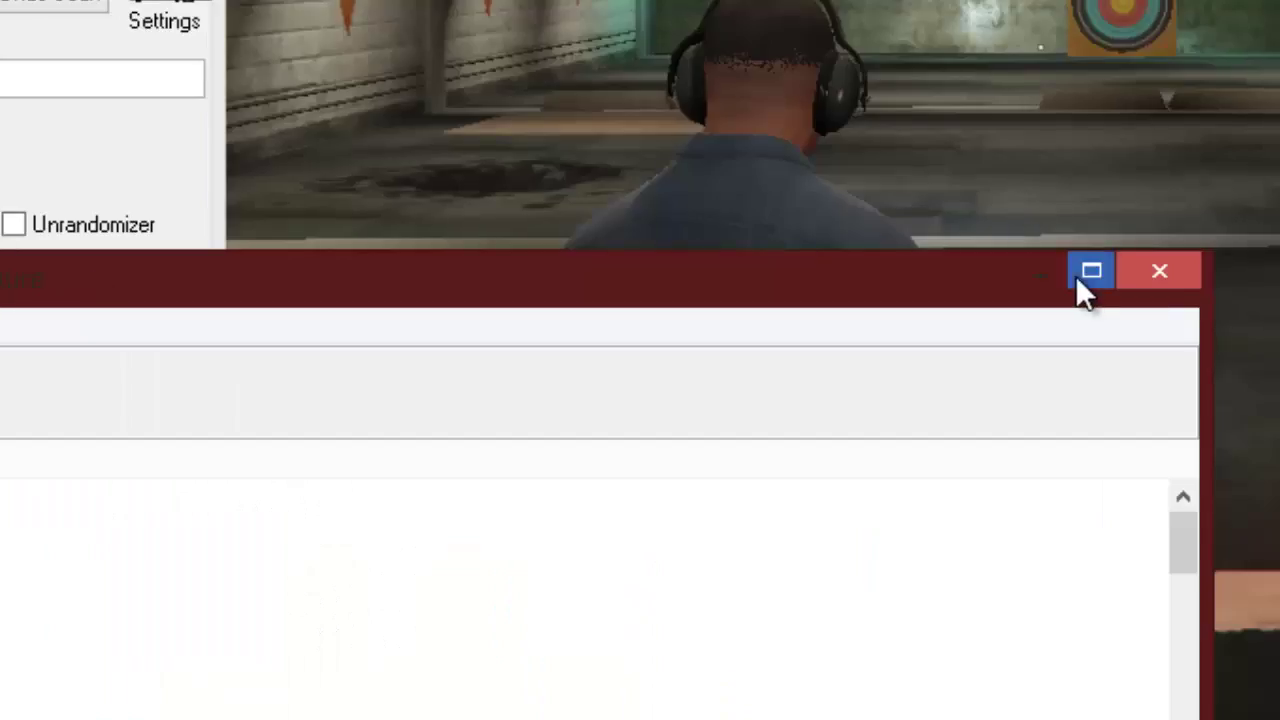
click(1019, 274)
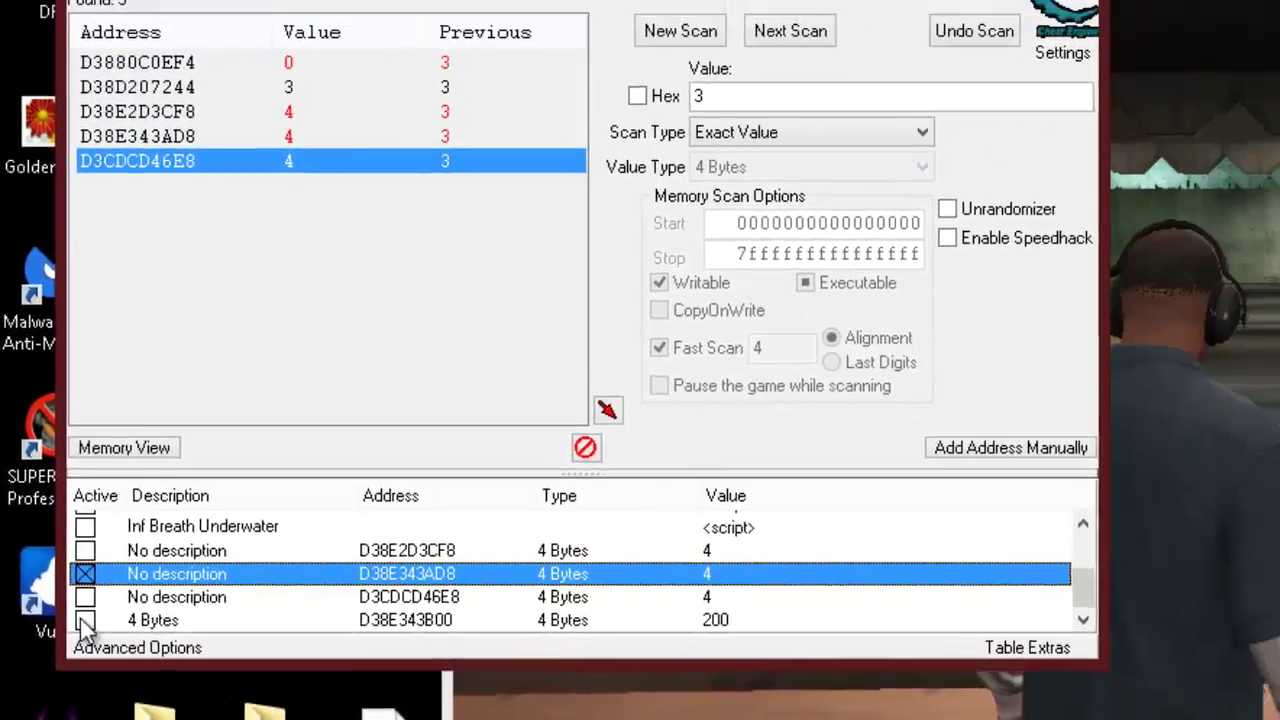
Step: Freeze the D38E343B00 entry in the address list and set its value to 9999
click(111, 591)
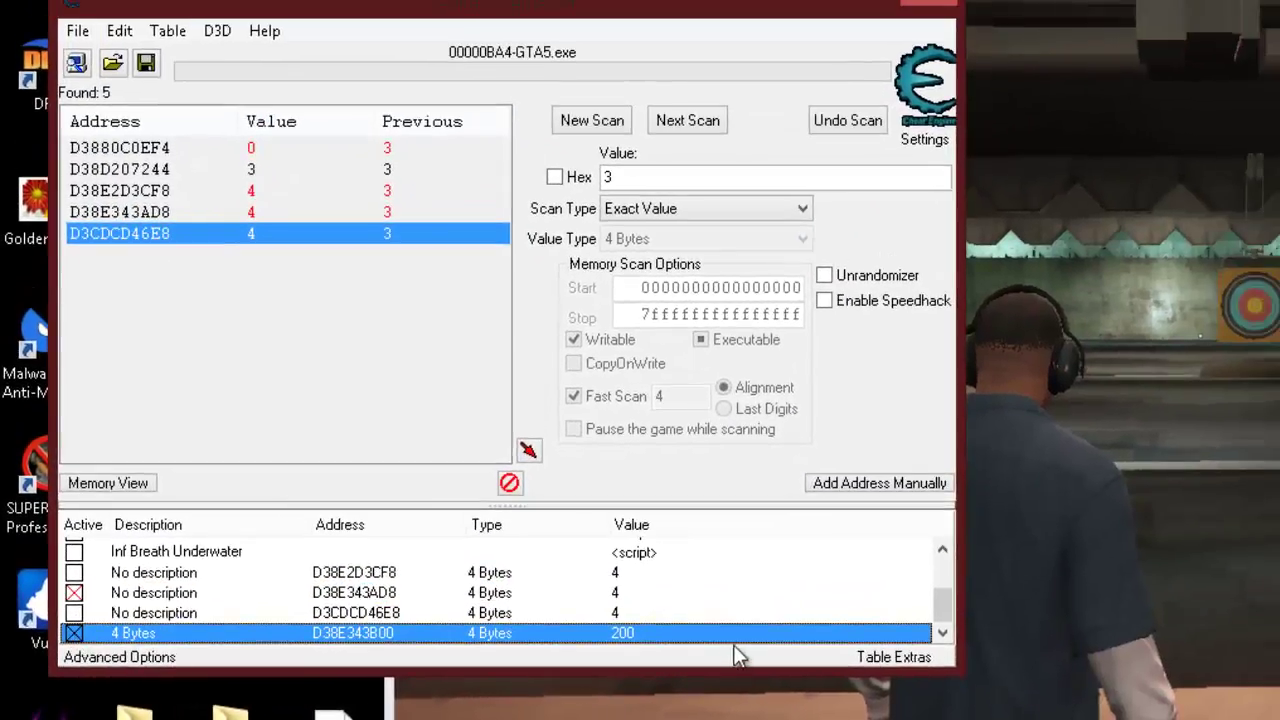
double_click(622, 633)
key(Return)
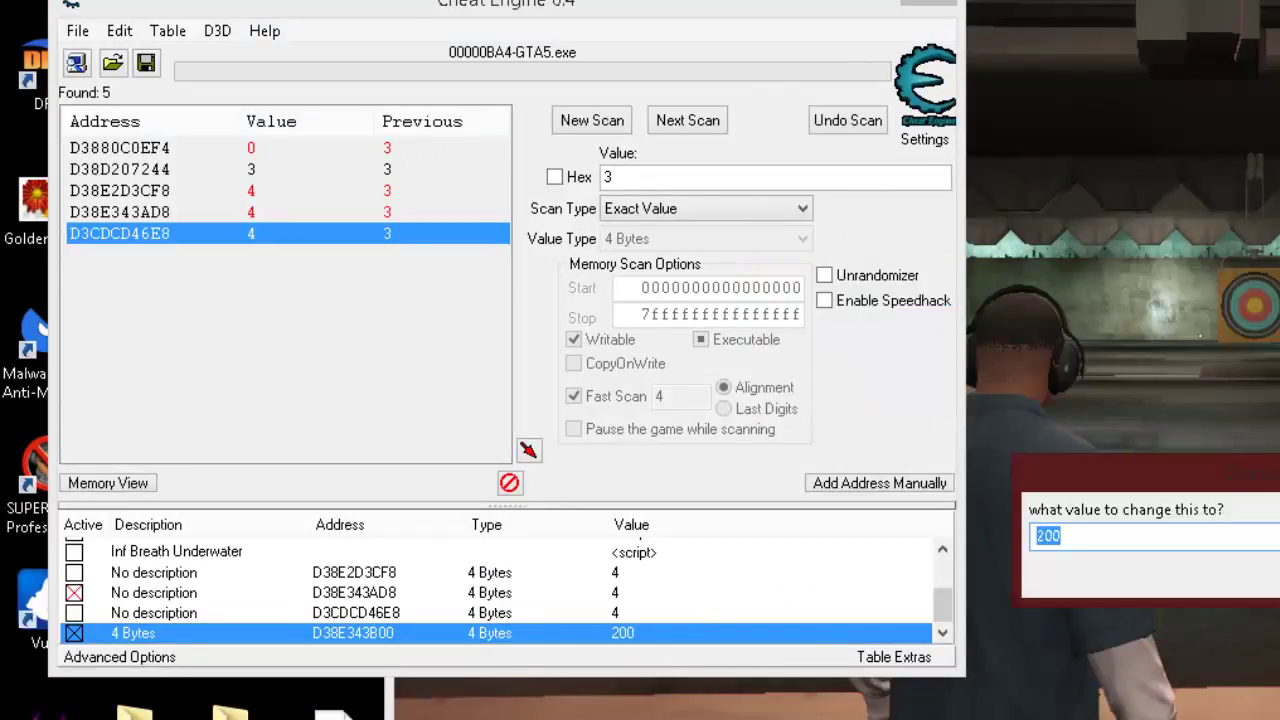
text(9999)
key(Return)
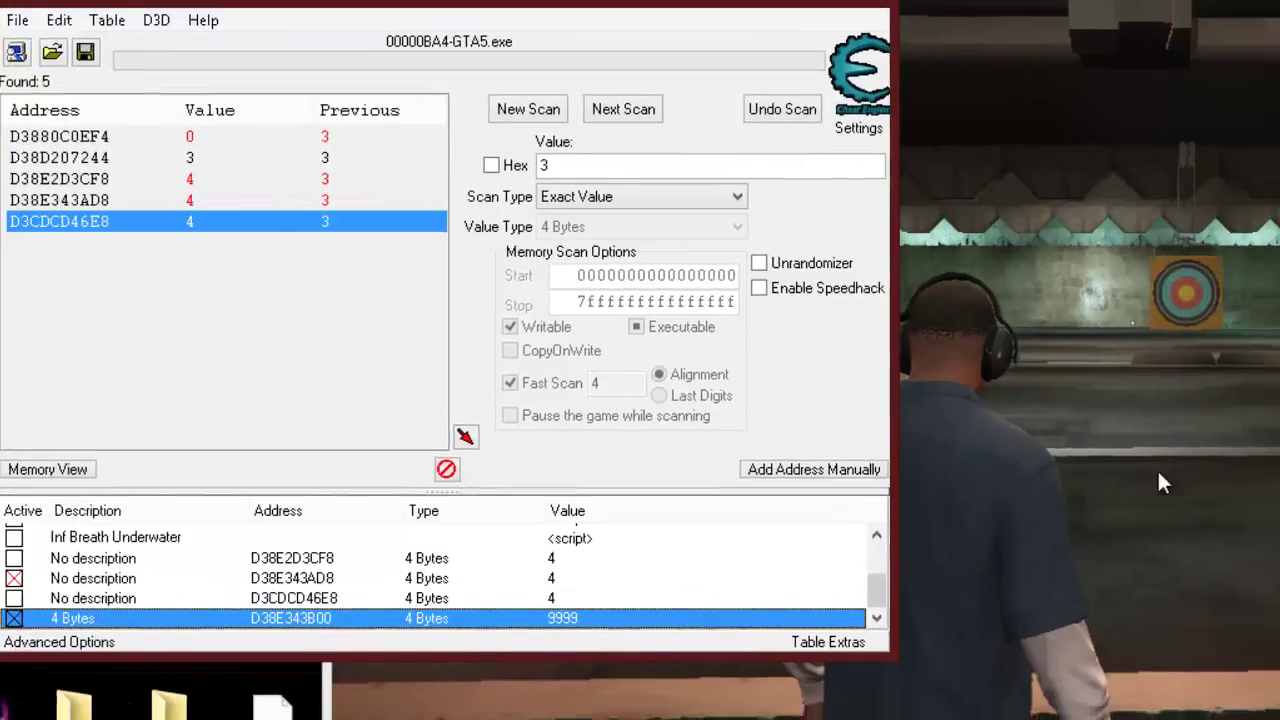
Step: Switch to Grand Theft Auto V, resume the challenge, and shoot the third and fourth targets
click(1221, 480)
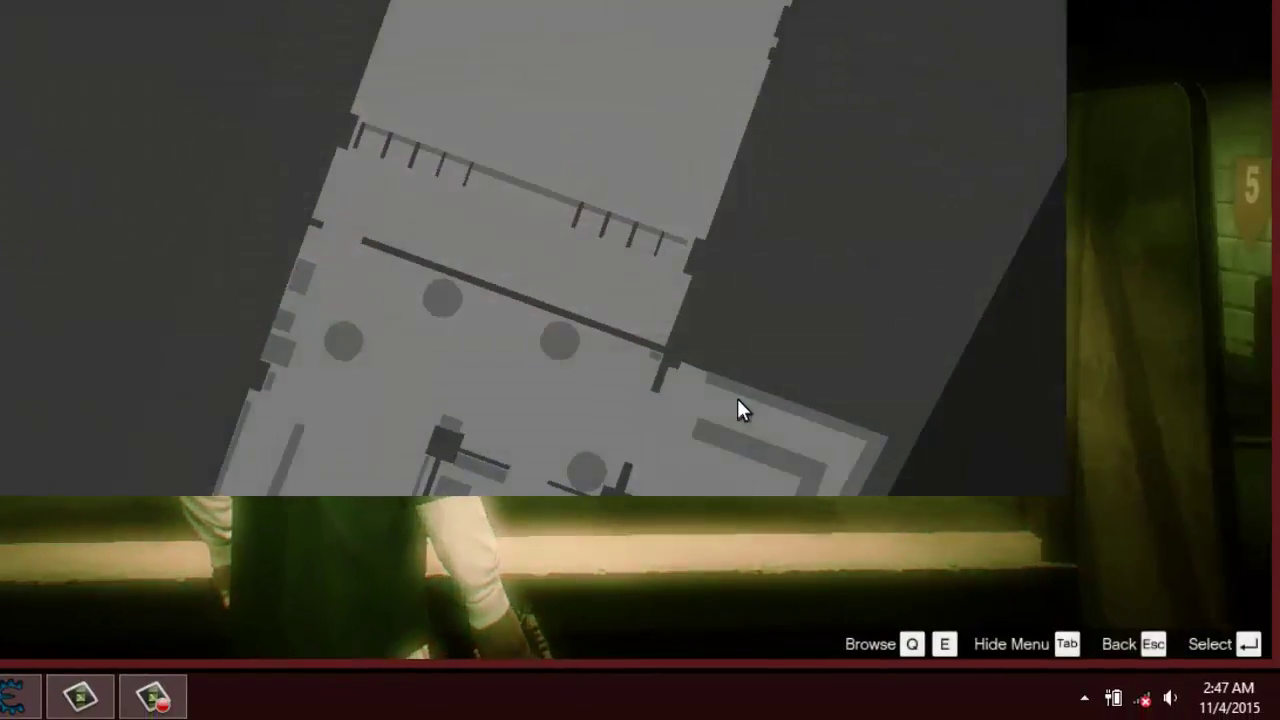
key(Escape)
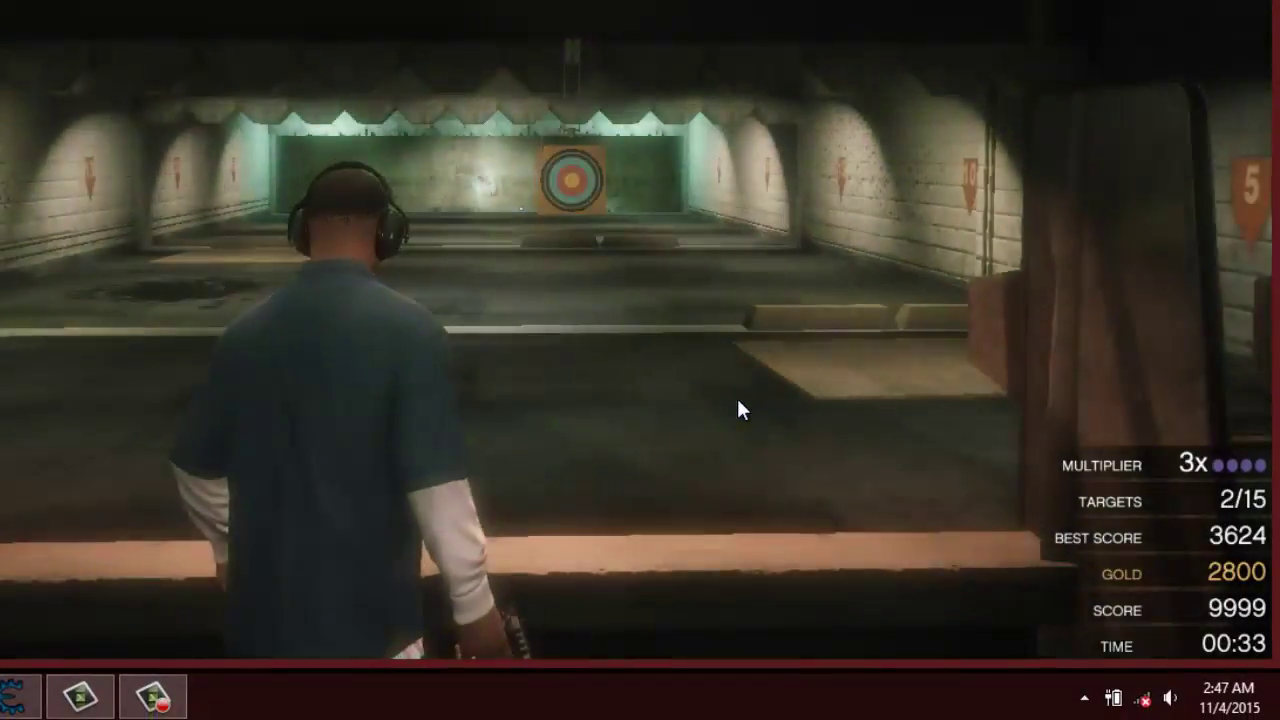
right_click(705, 386)
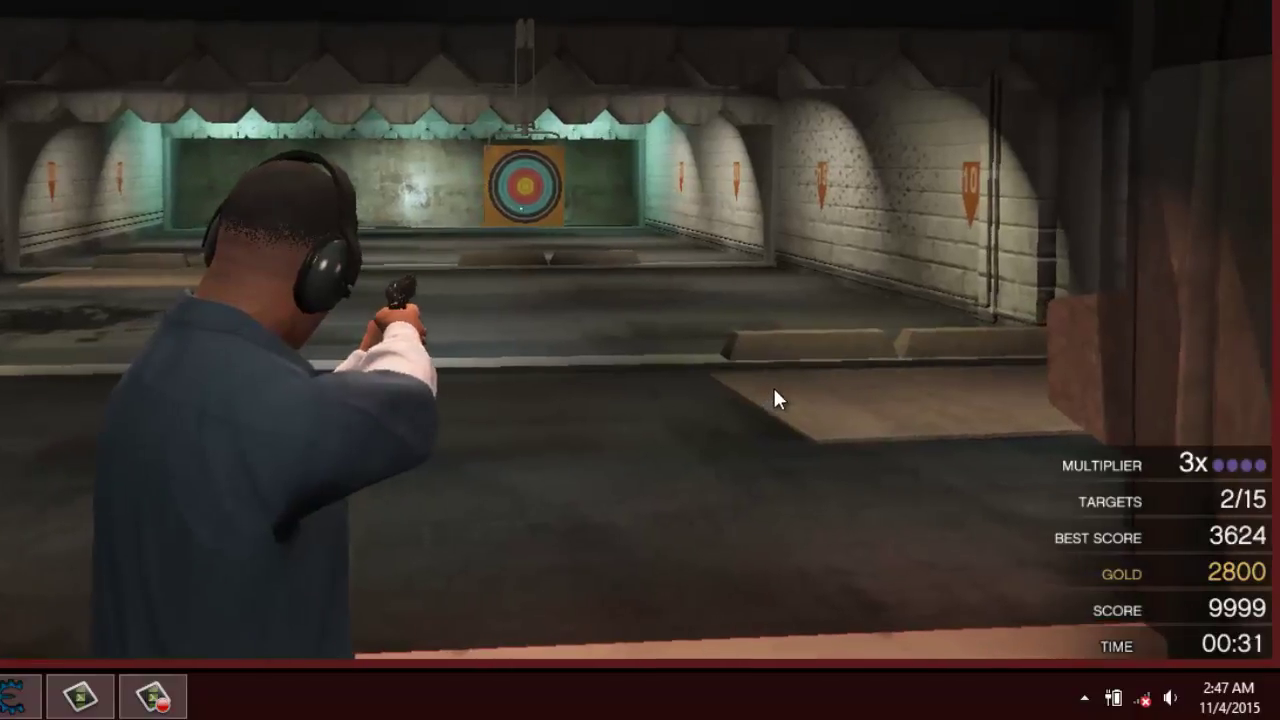
click(758, 376)
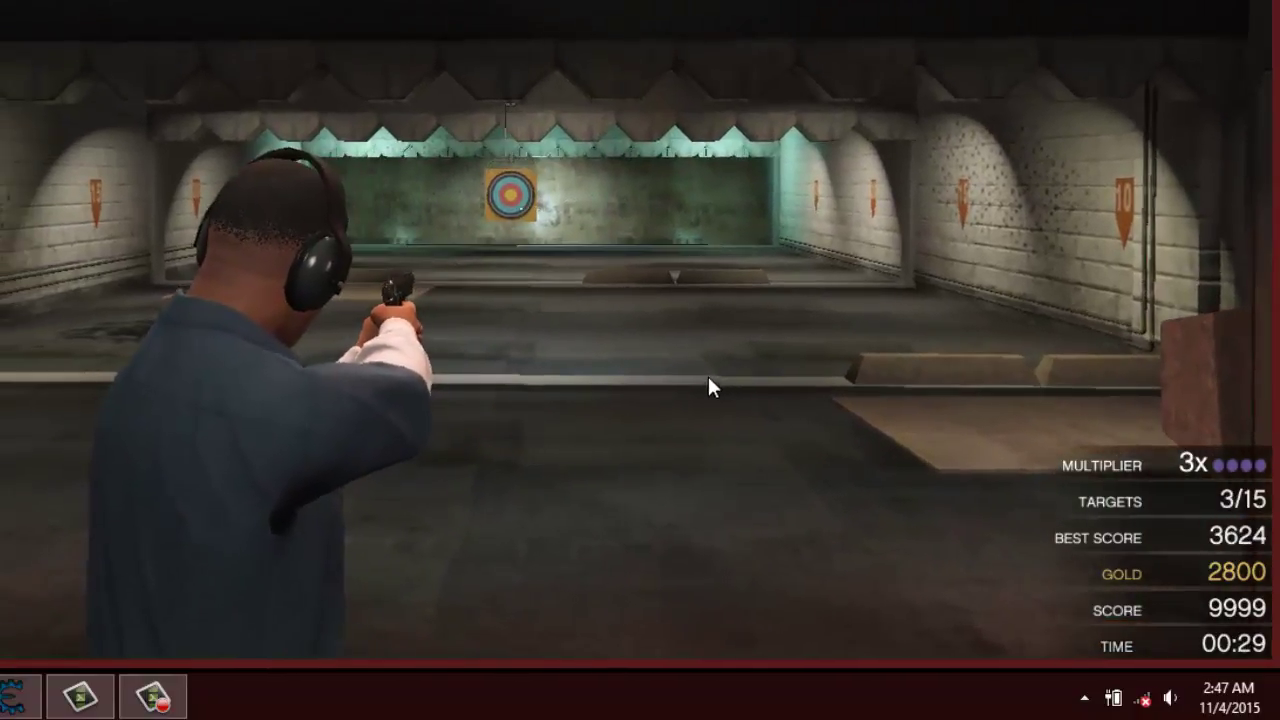
click(705, 374)
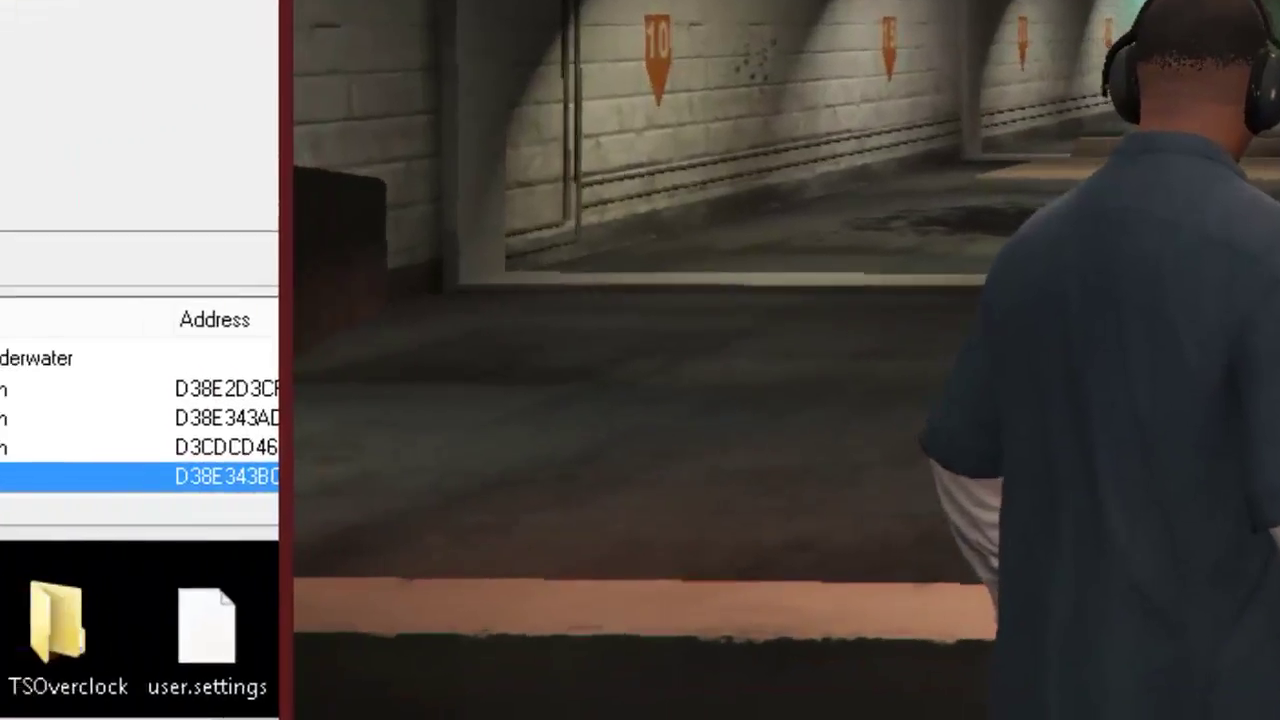
Step: Allow the frozen D38E343B00 value to increase in Cheat Engine, and shoot two more targets in Grand Theft Auto V
key(alt+Tab)
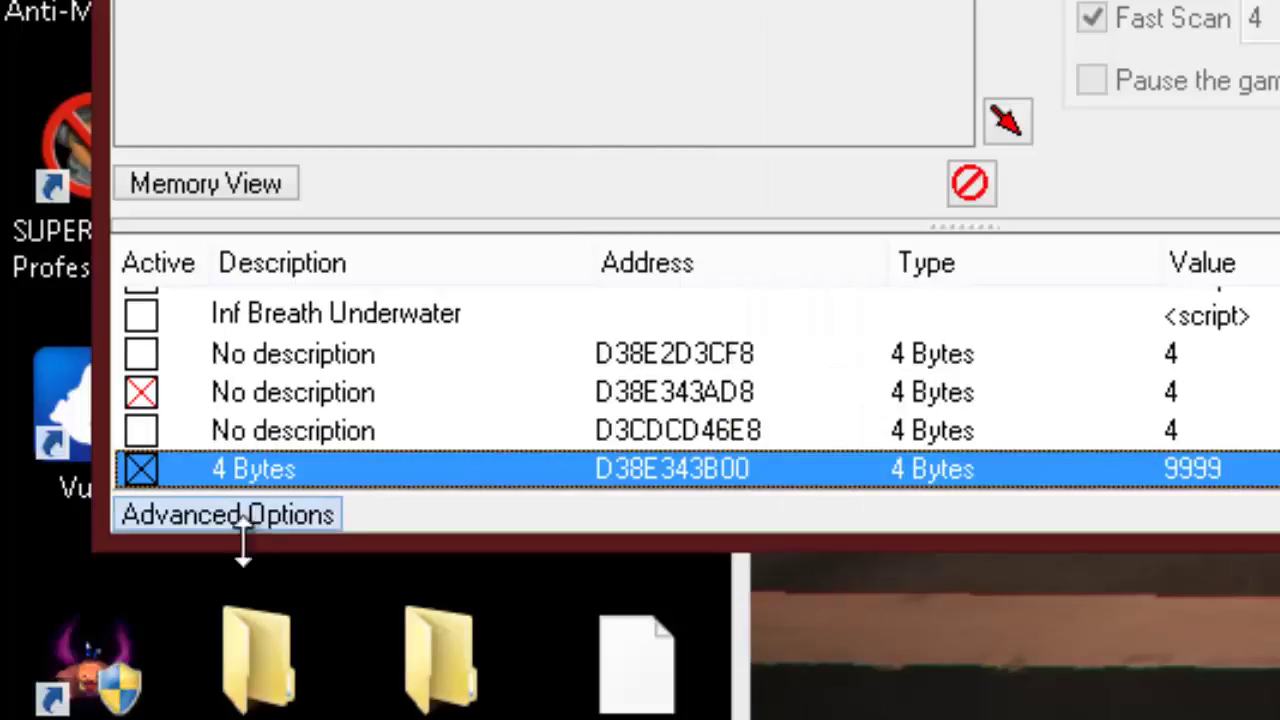
click(188, 476)
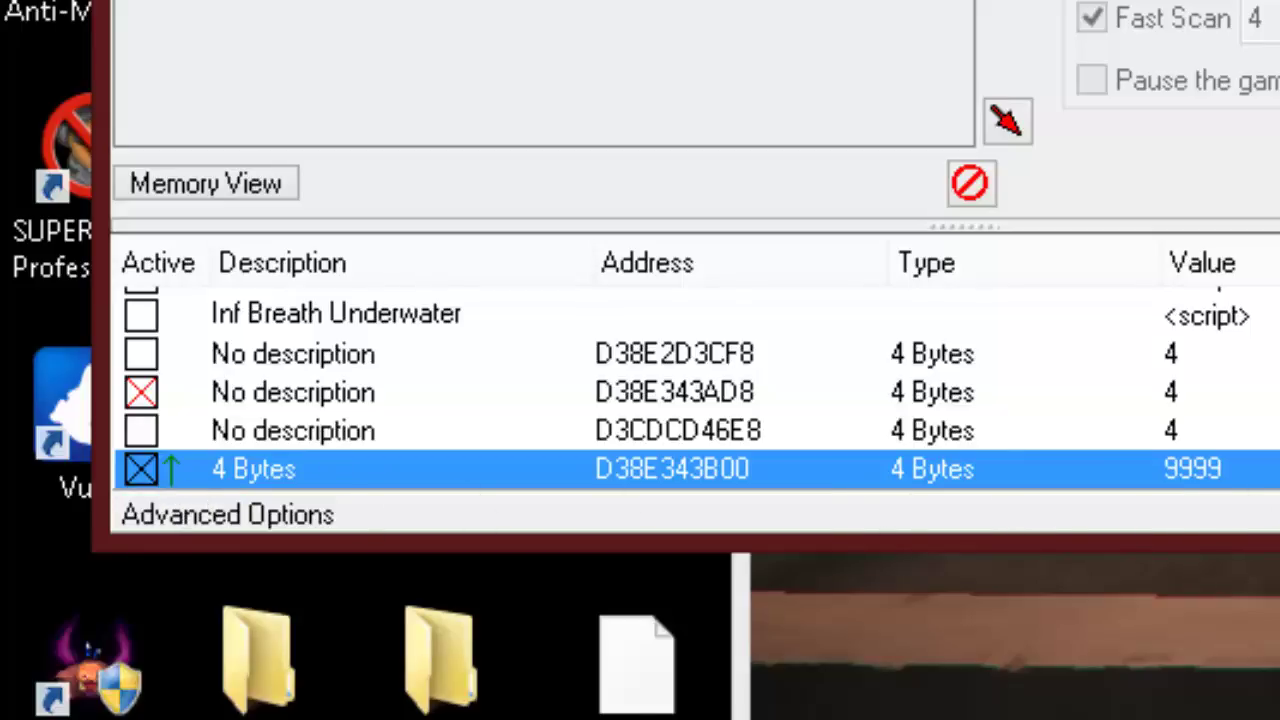
key(alt+Tab)
key(Escape)
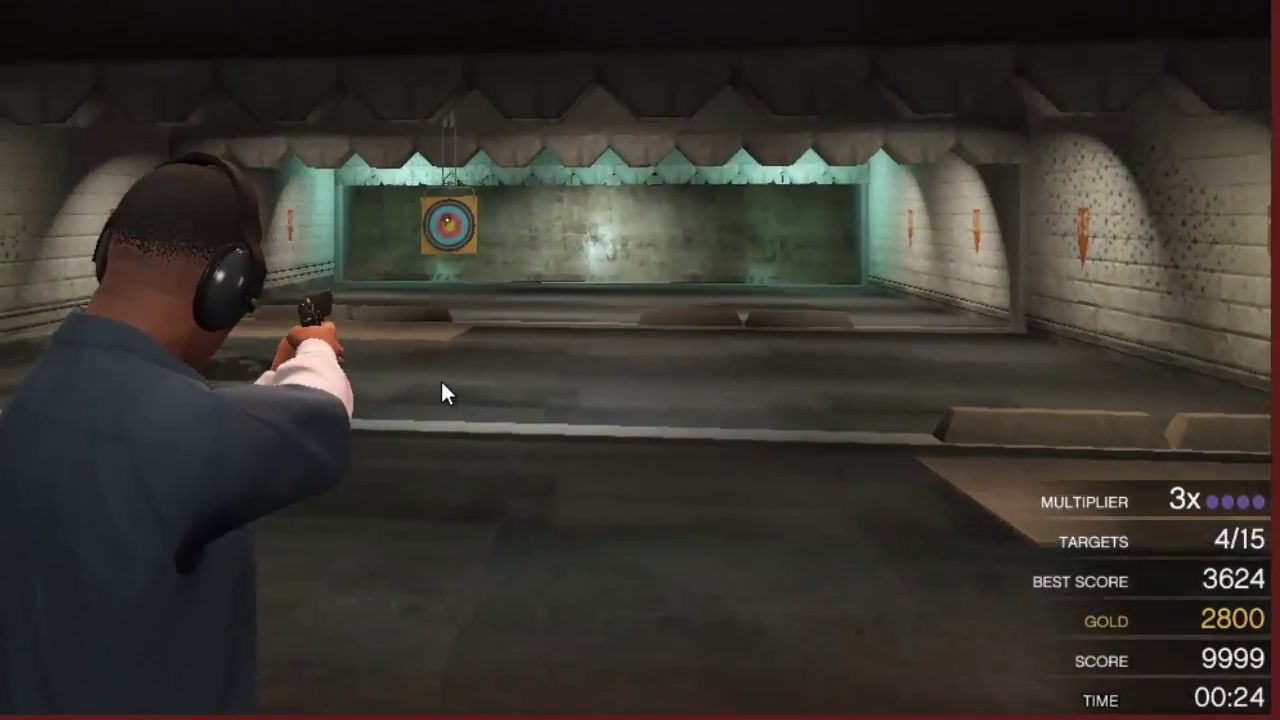
click(425, 394)
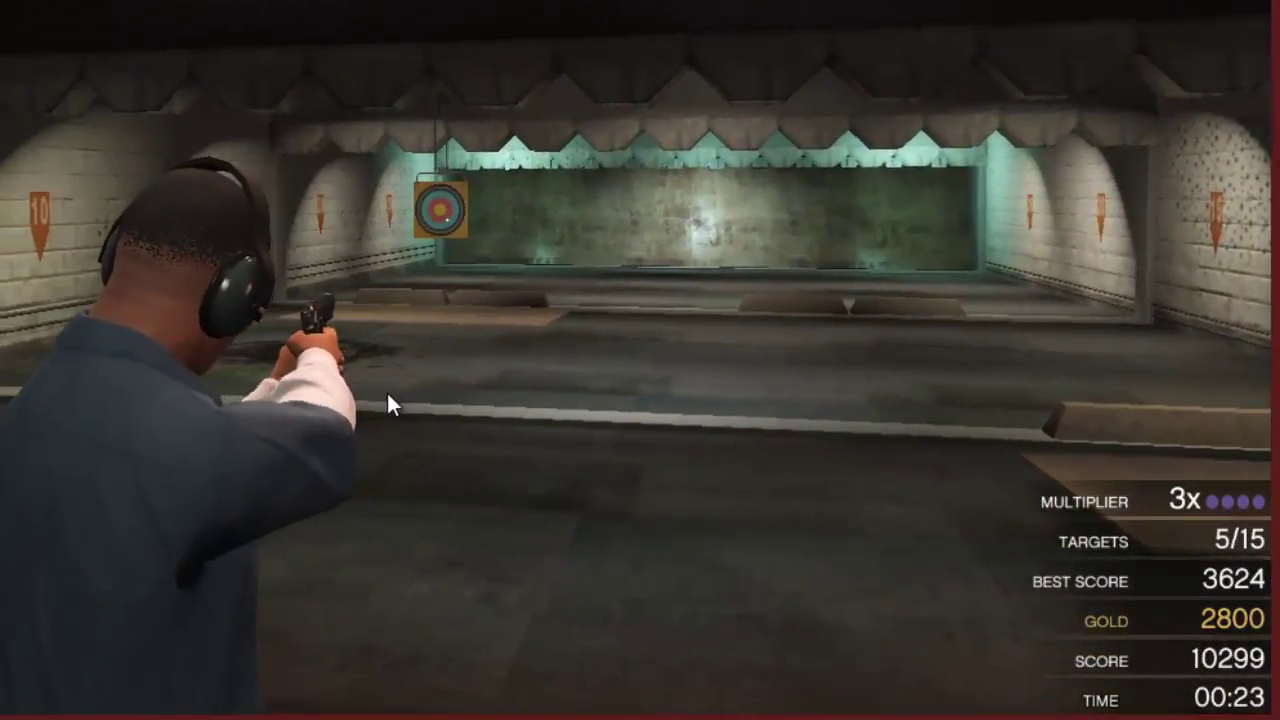
click(388, 398)
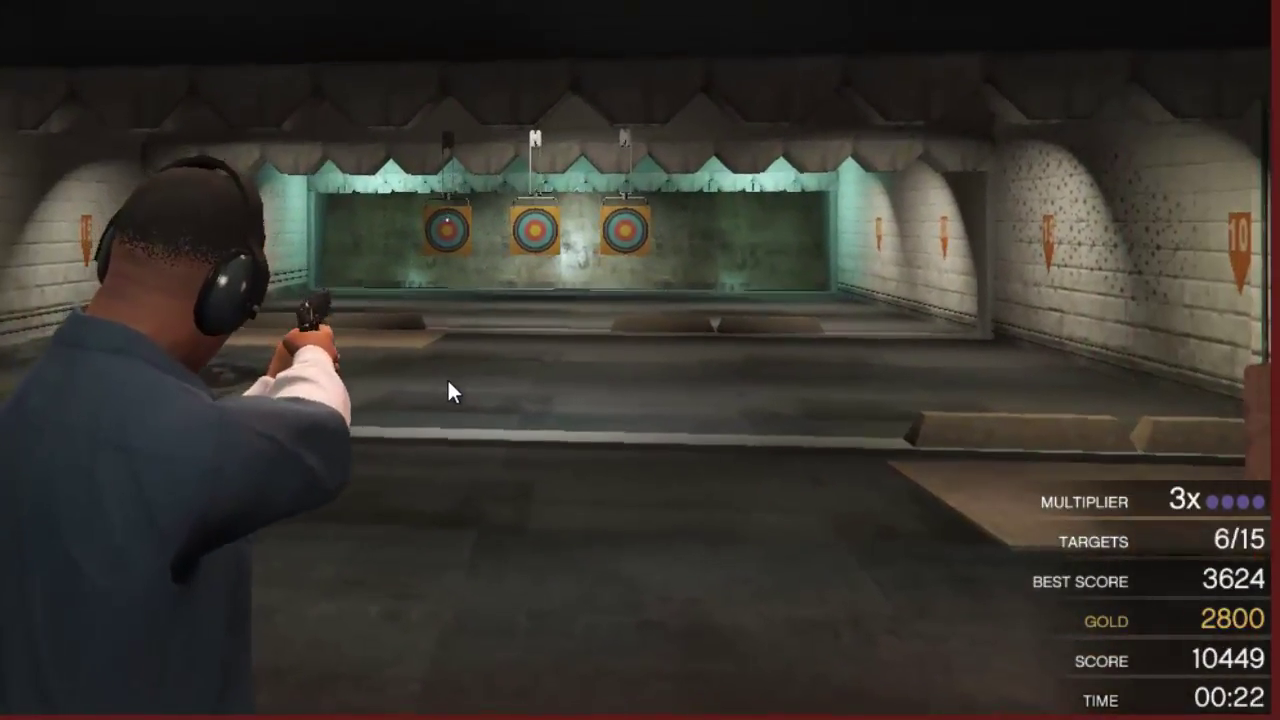
Step: Shoot the remaining nine targets to complete Pistol Challenge 1 in Grand Theft Auto V, and switch back to Cheat Engine
click(462, 390)
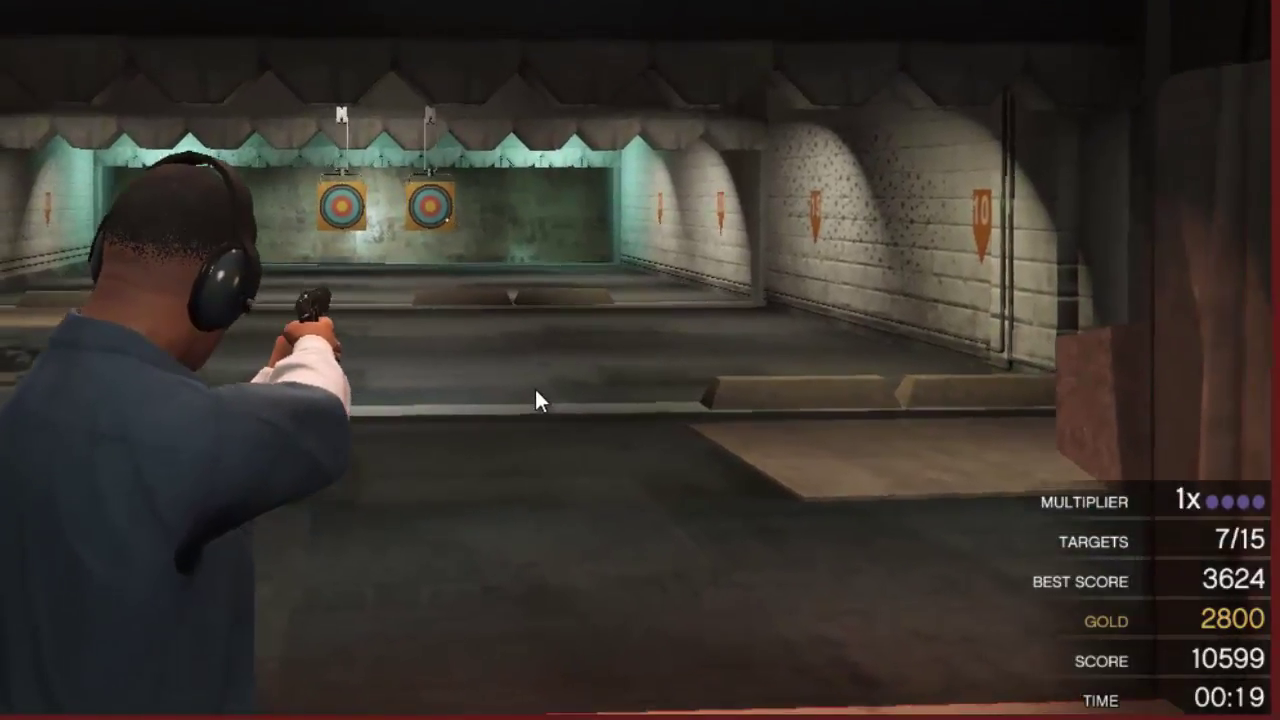
click(532, 387)
click(490, 383)
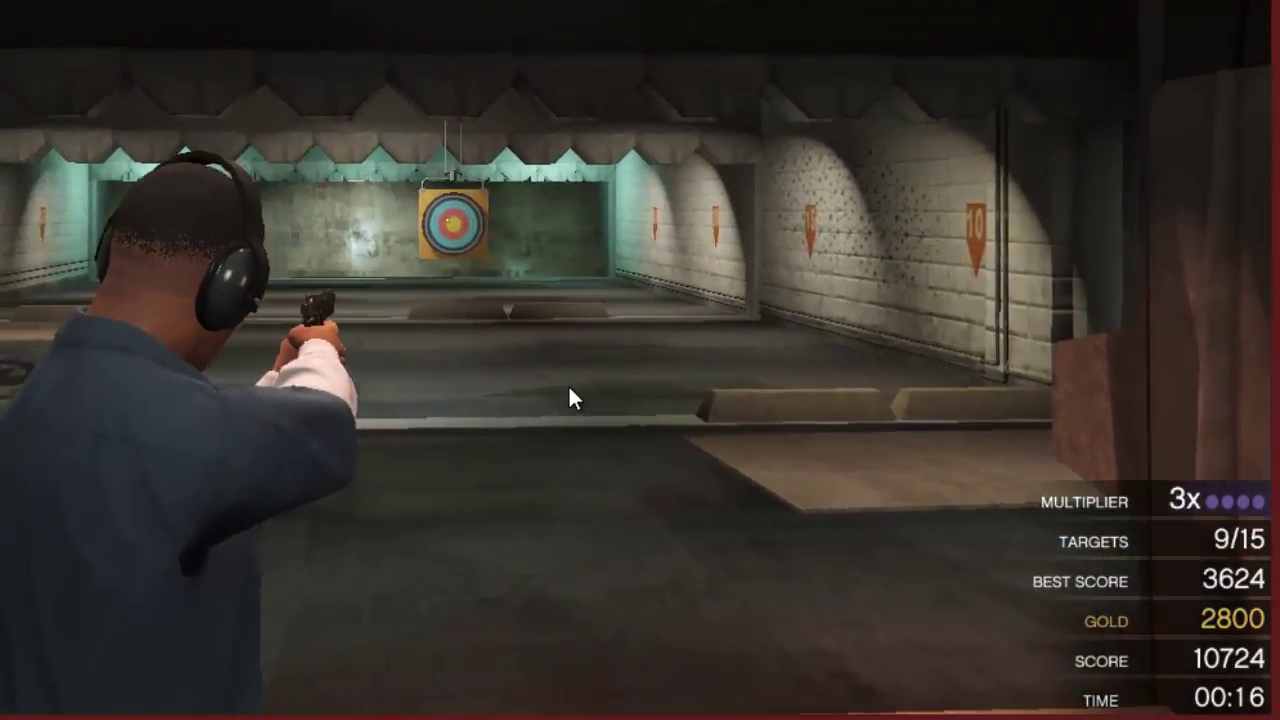
click(486, 386)
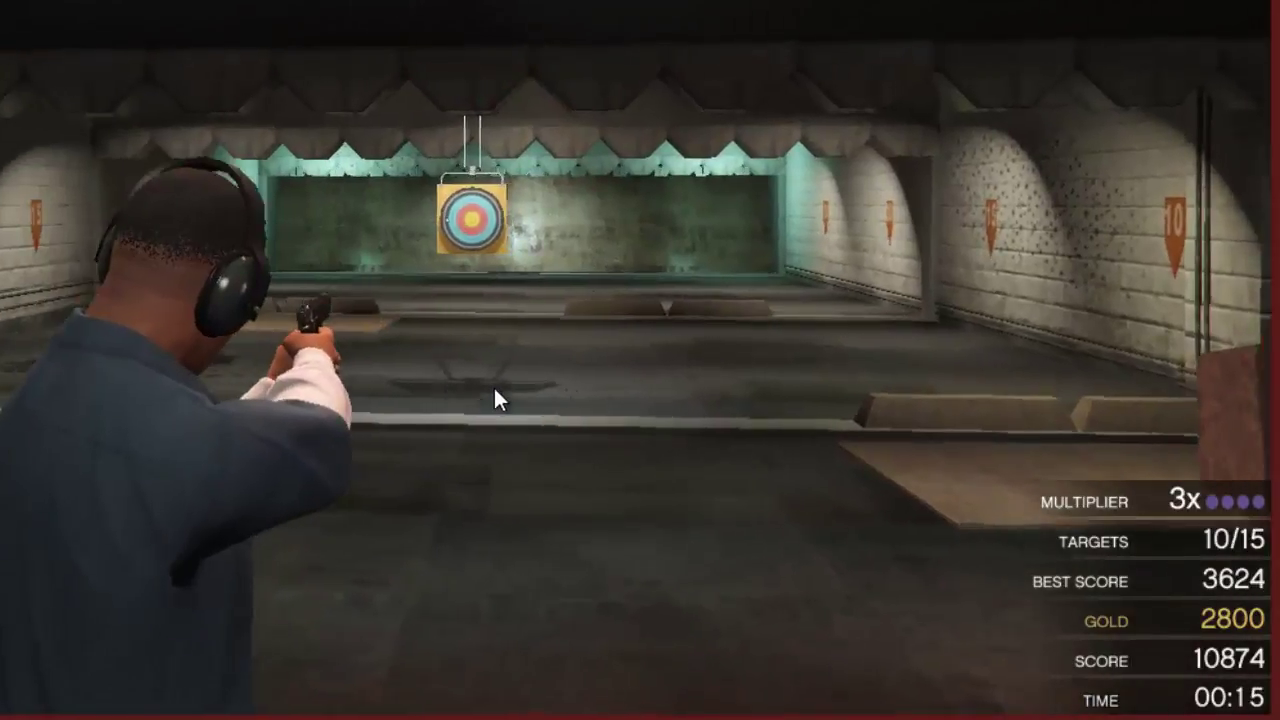
click(494, 385)
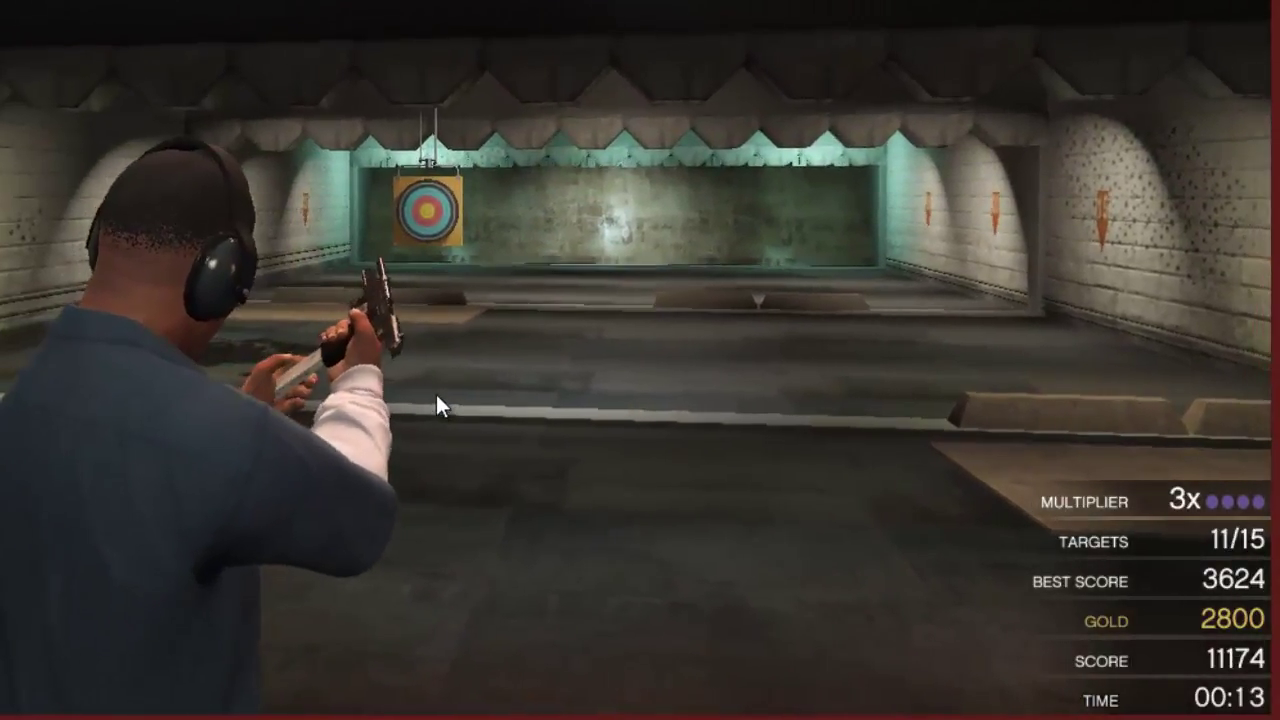
click(436, 404)
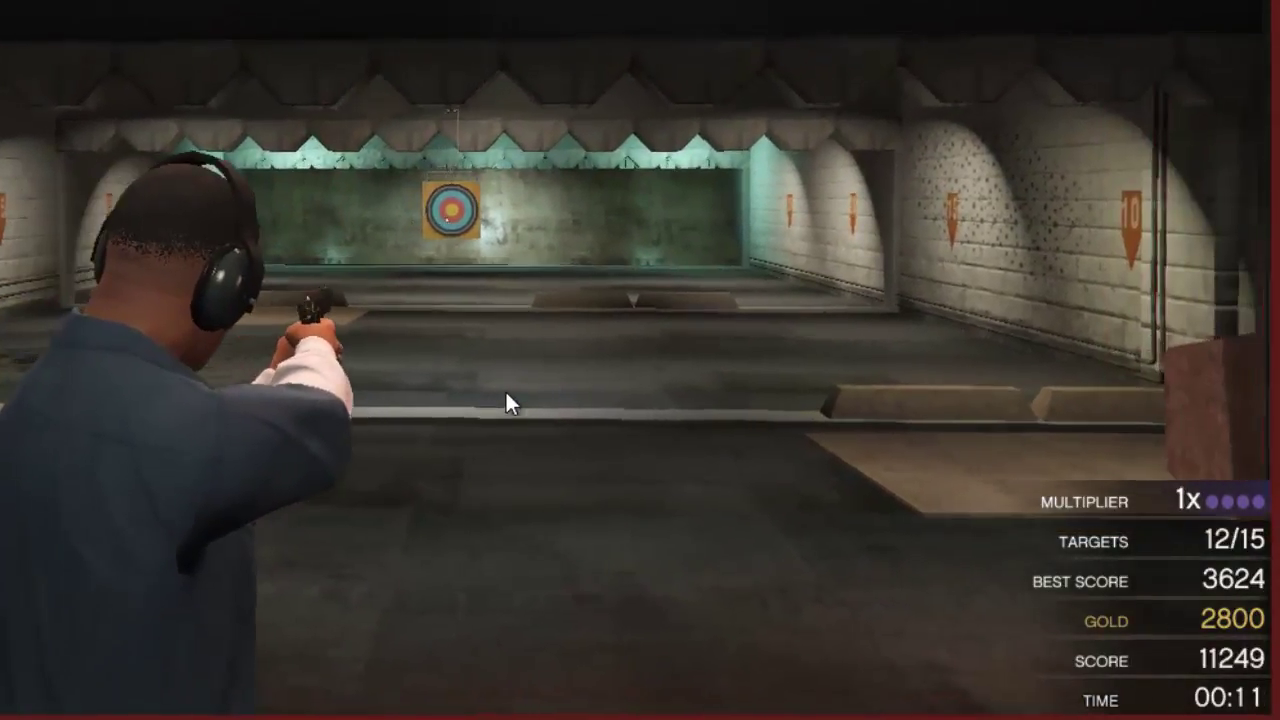
click(503, 395)
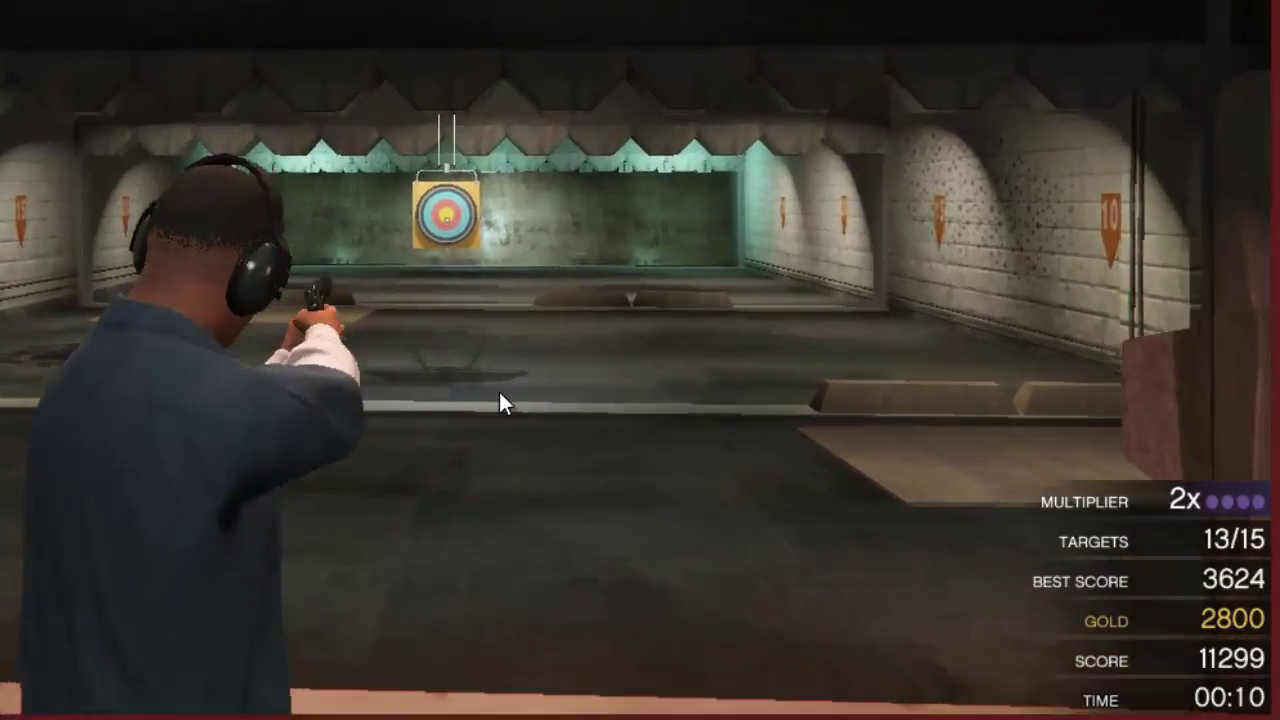
click(499, 394)
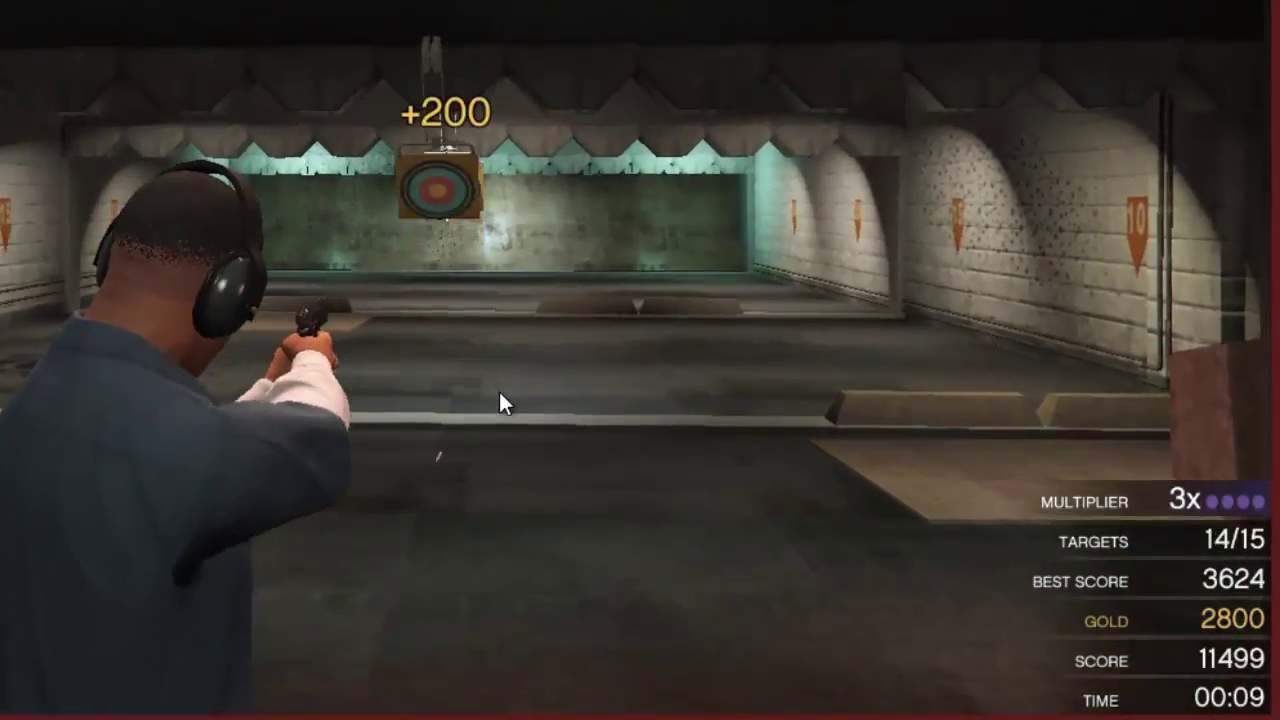
click(500, 394)
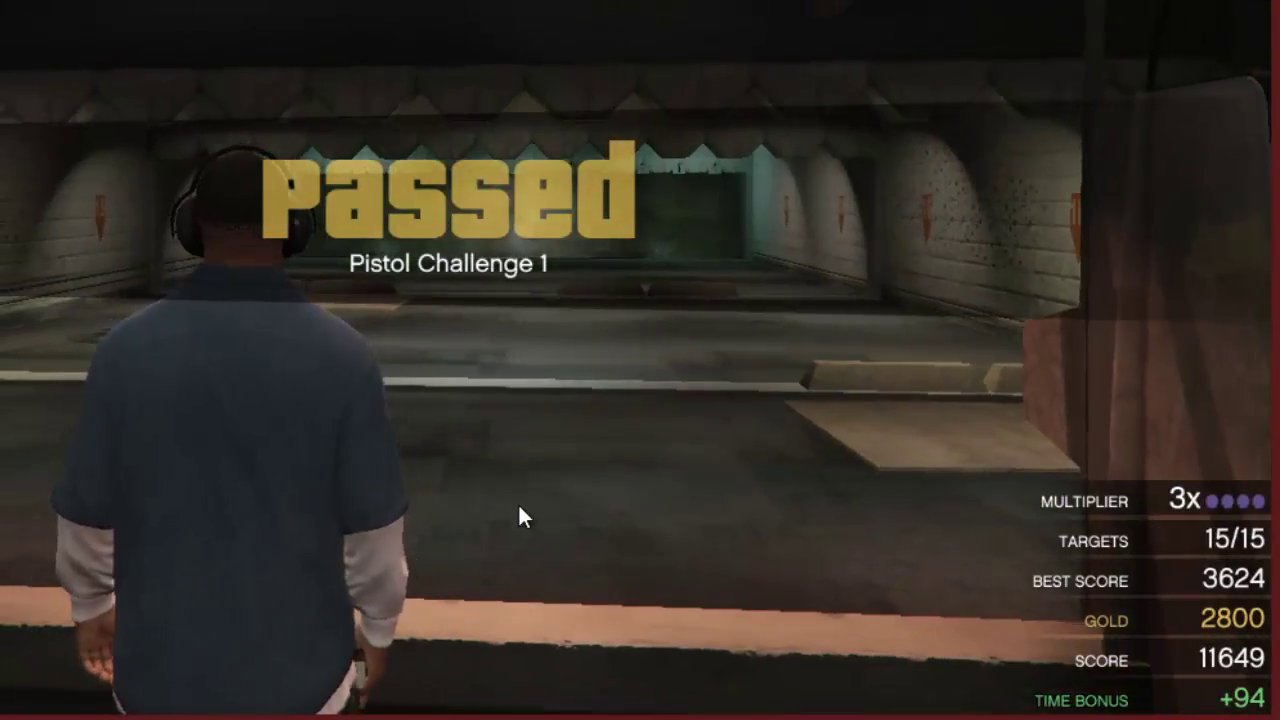
key(alt+Tab)
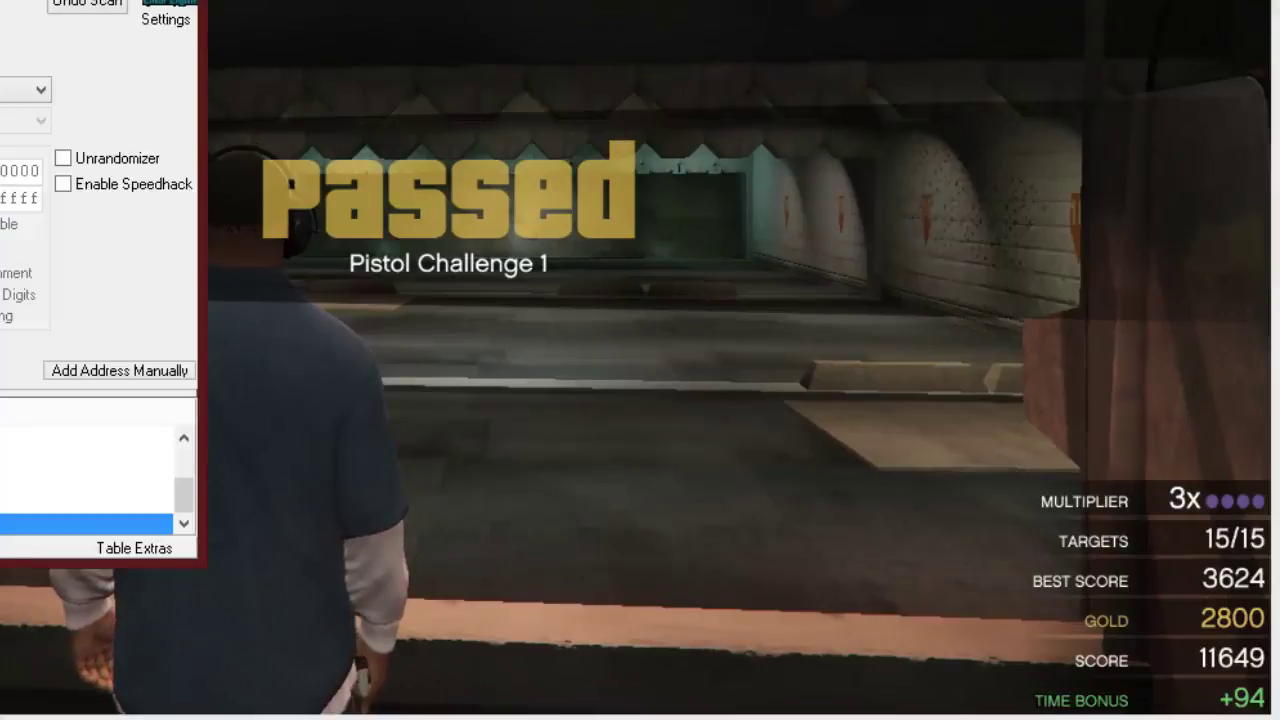